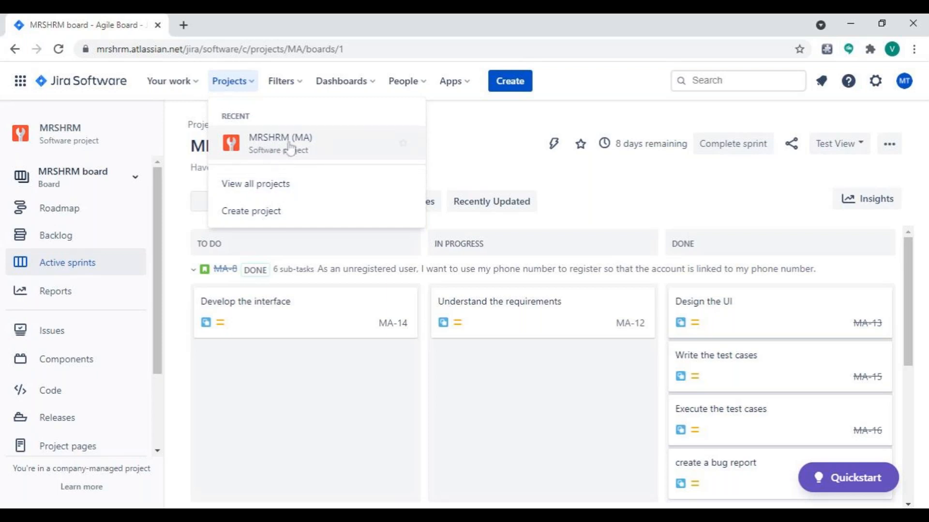
Start a new software development project with the Scrum template and the company-managed project type.
left_click(275, 212)
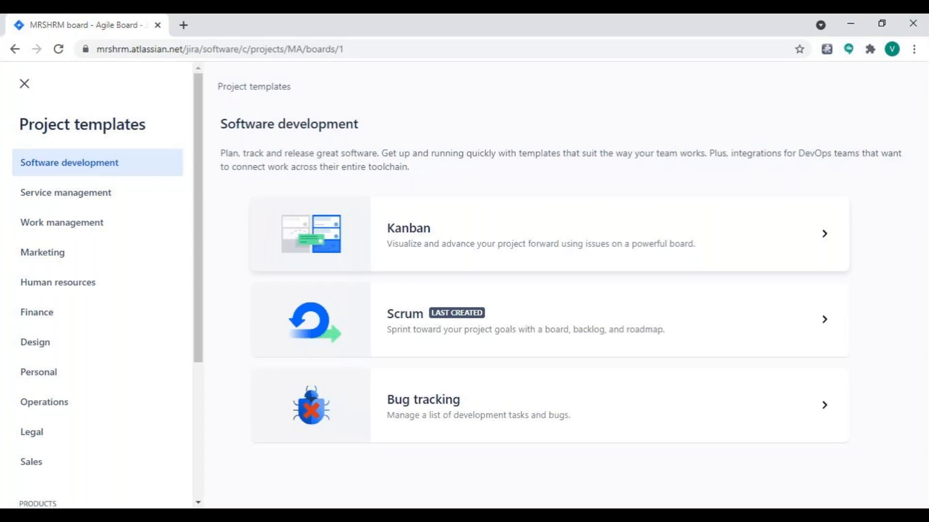
left_click(502, 332)
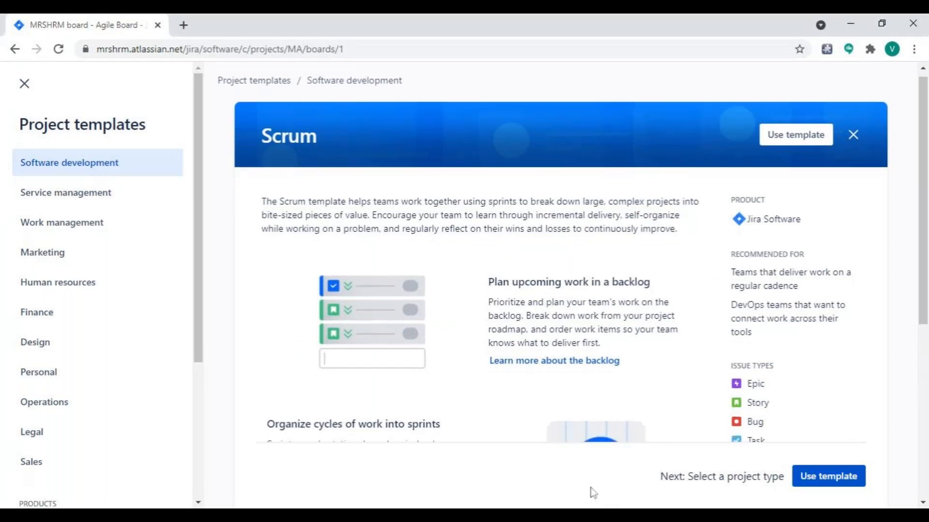
scroll(591, 487, "down", 2)
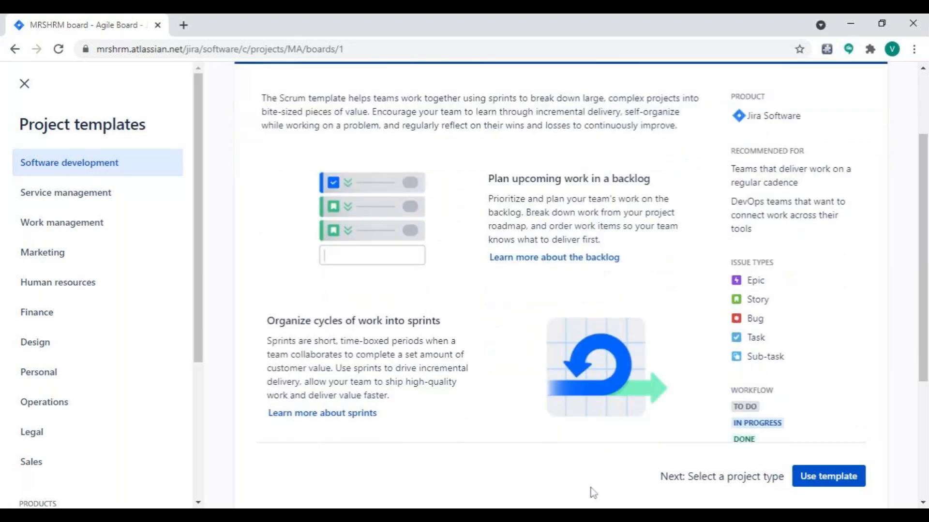
scroll(590, 488, "down", 3)
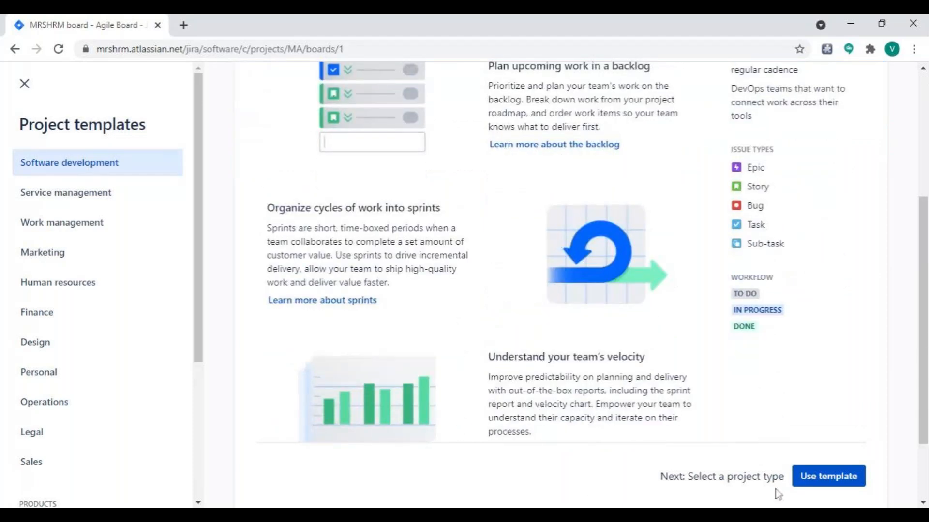
left_click(824, 478)
scroll(813, 477, "down", 3)
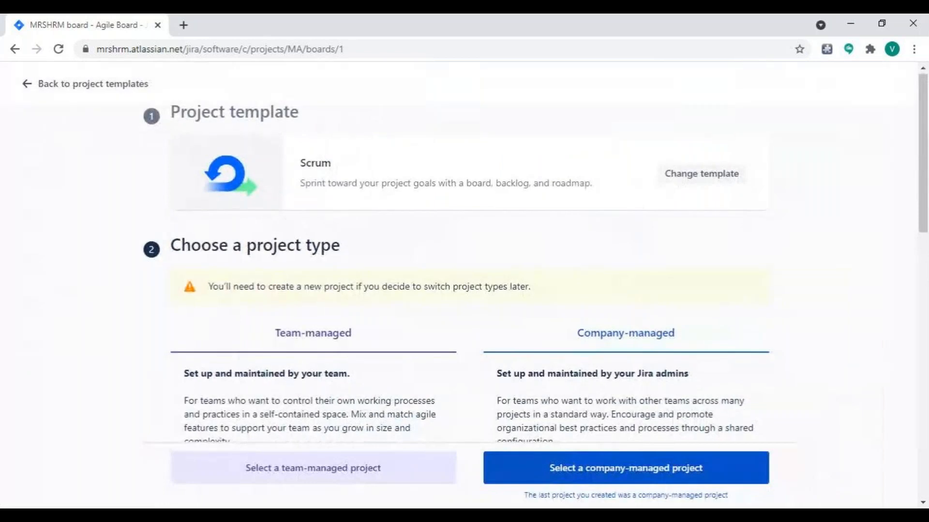
scroll(343, 182, "down", 1)
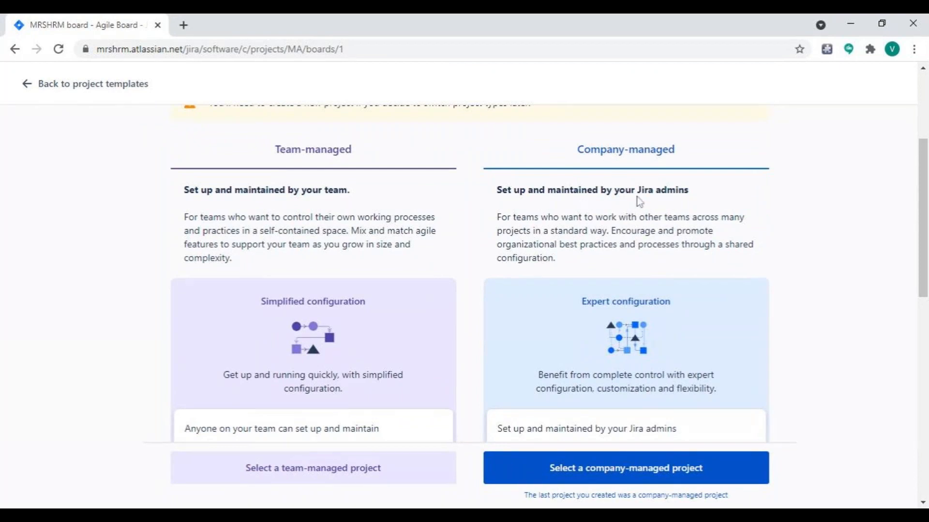
left_click(628, 476)
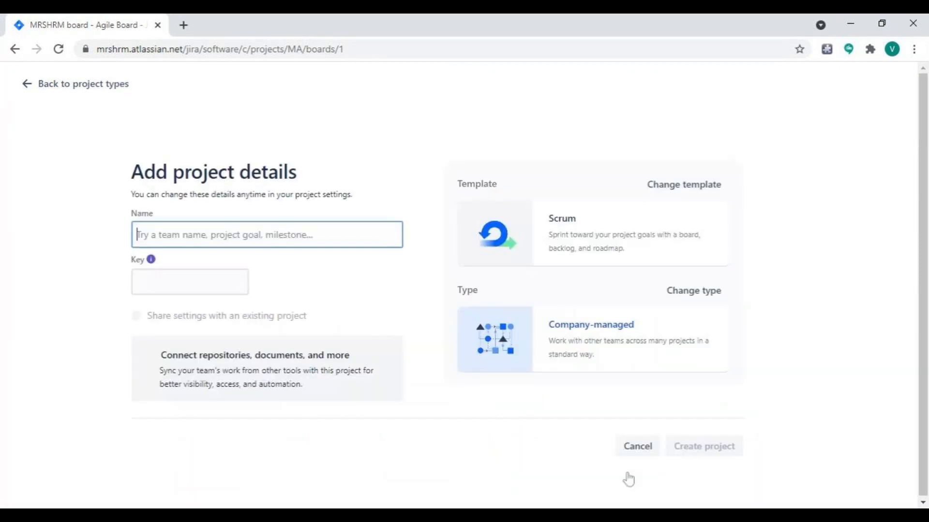
Name the new project BANKINGATM.
type("BANKIN")
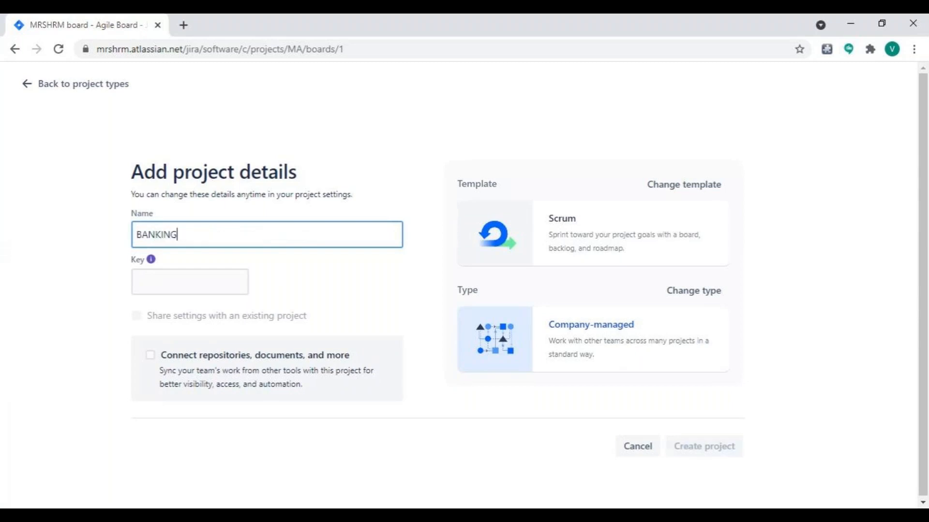
type("GDOMAIN")
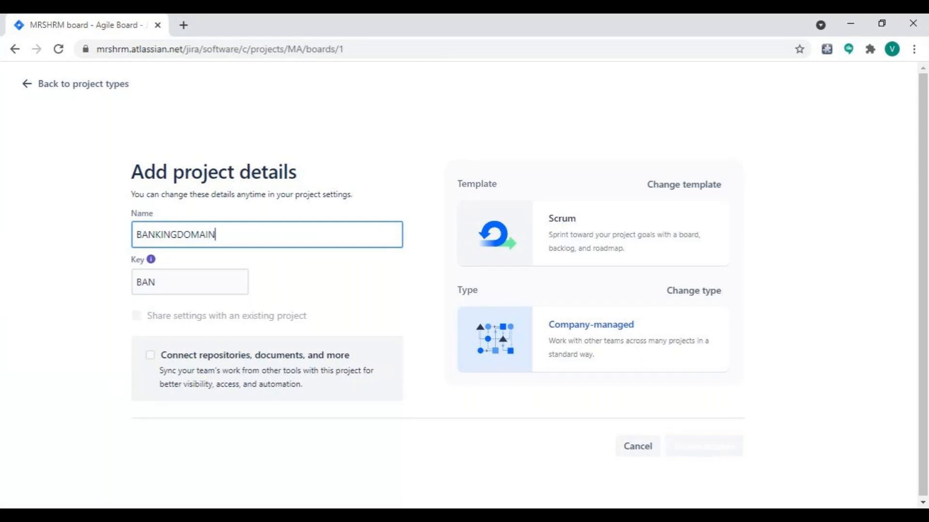
key("BackSpace")
key("BackSpace")
key("BackSpace")
key("BackSpace")
key("BackSpace")
key("BackSpace")
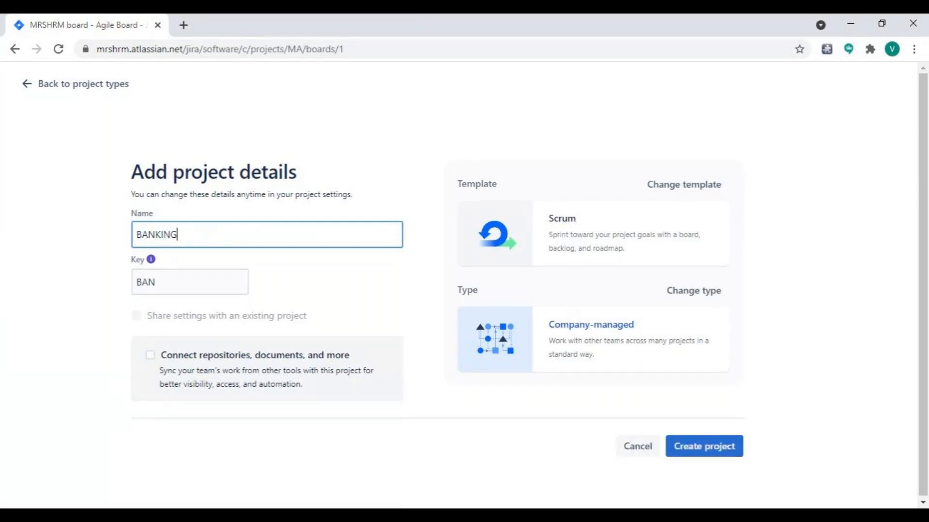
type("ATM")
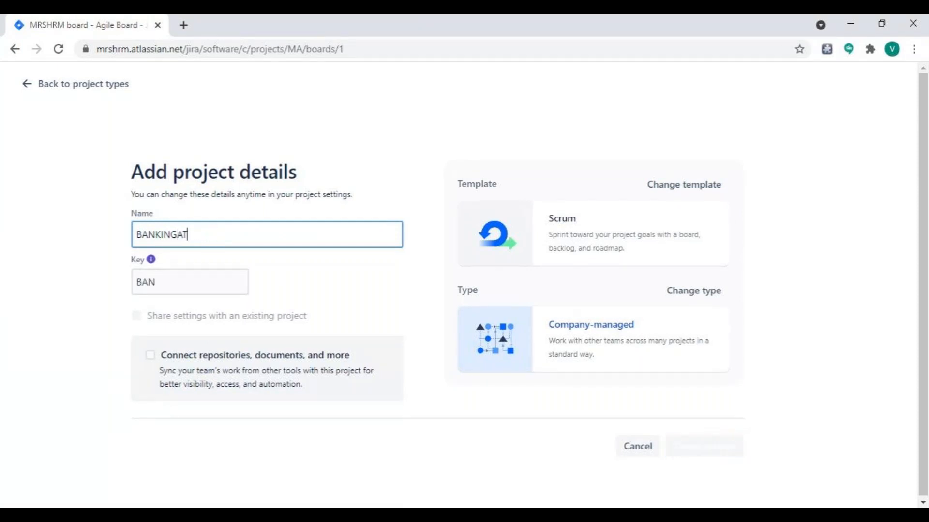
Set the project key to BA and create the project.
left_click(155, 282)
key("BackSpace")
key("BackSpace")
type("A")
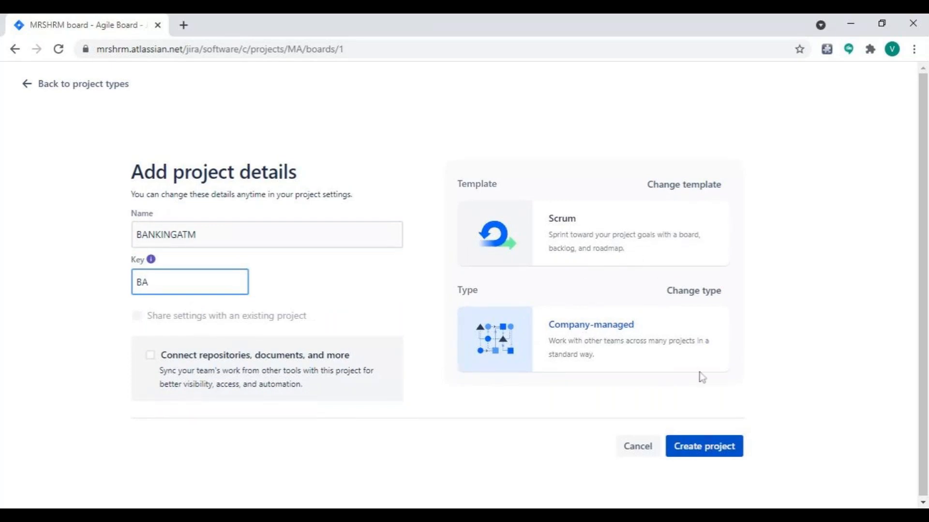
left_click(696, 444)
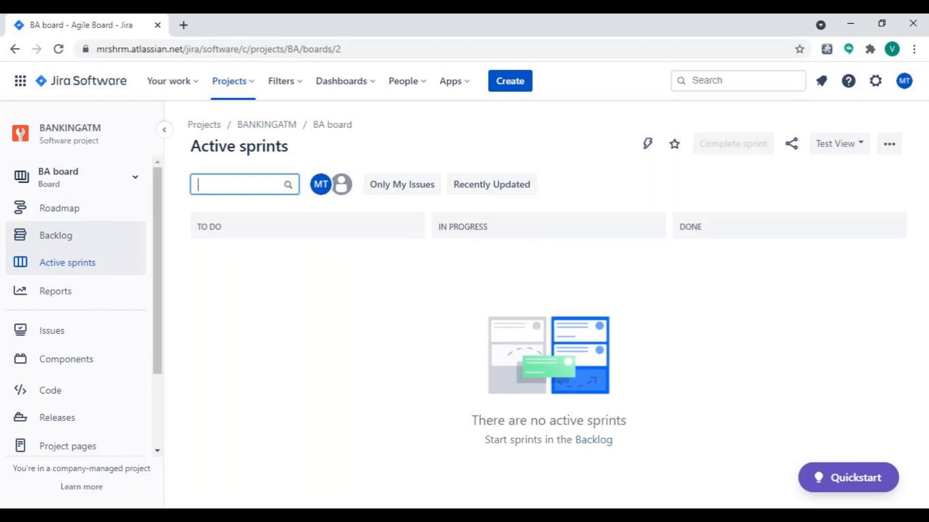
View the project's roadmap, and open its backlog with the versions shown.
left_click(82, 216)
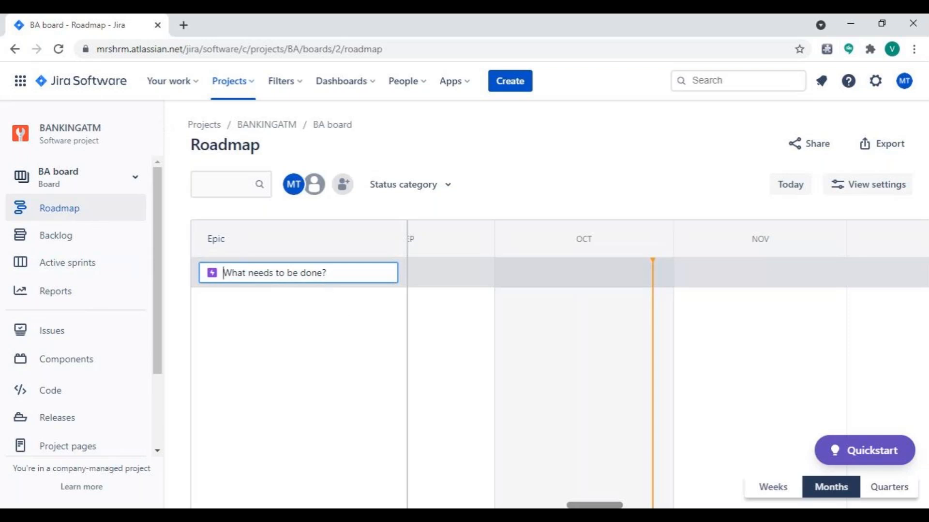
left_click(104, 237)
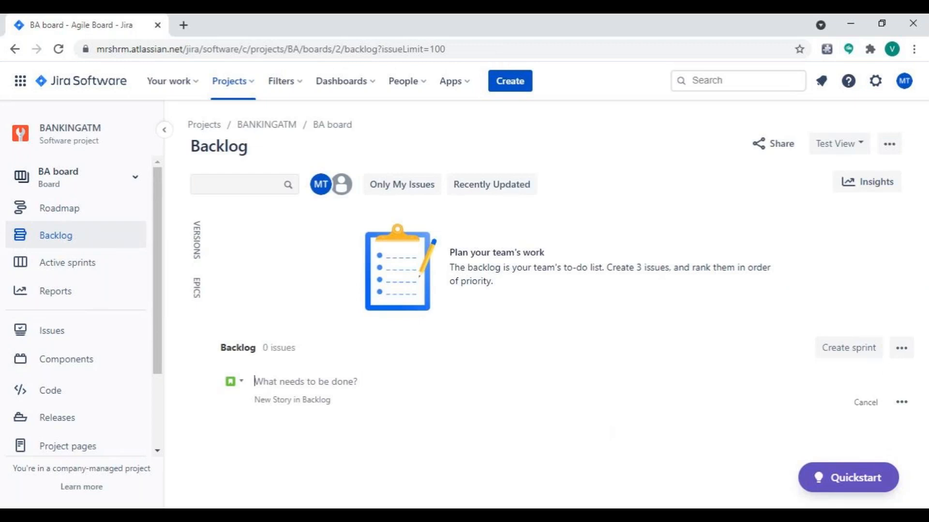
left_click(197, 248)
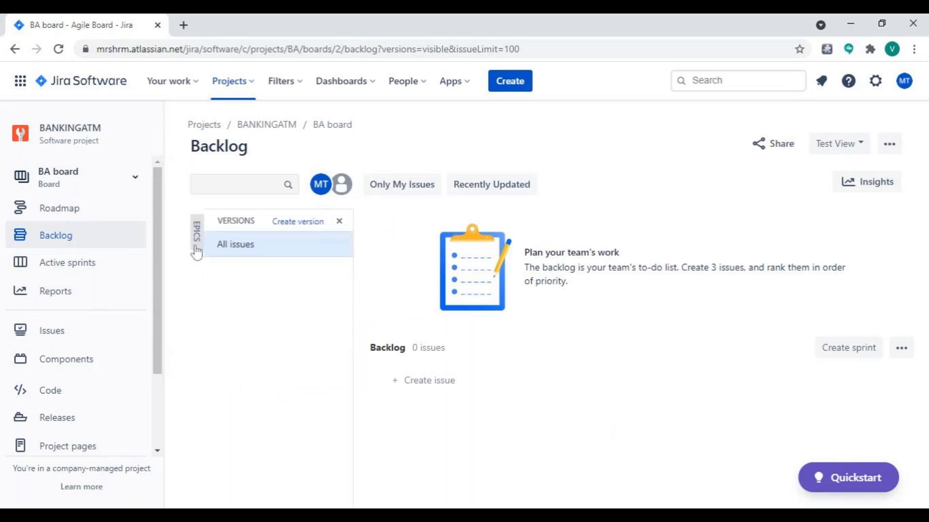
Start a new version for the BANKINGATM project and name it "BA Version 0.0.1".
left_click(301, 224)
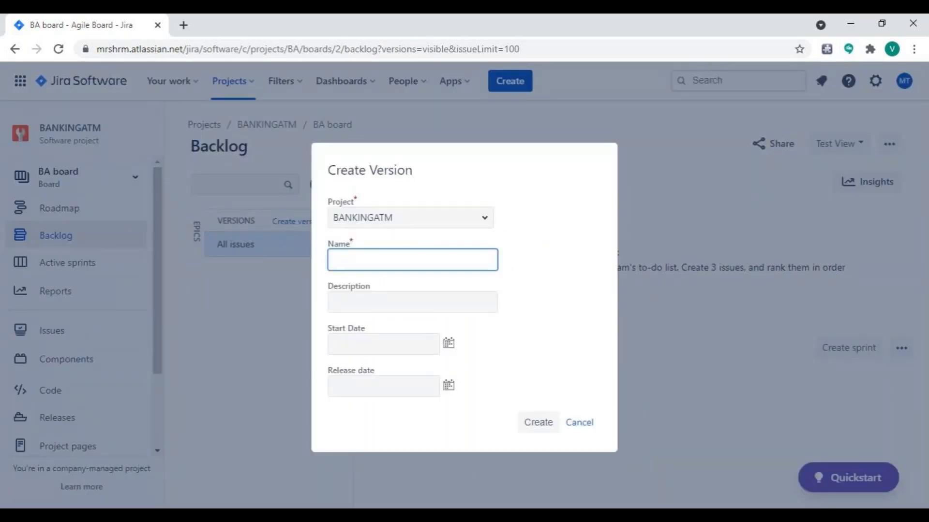
type("BA Ve")
key("BackSpace")
type("e")
type("ion0.01")
key("Left")
key("Left")
key("Left")
key("Left")
key("Right")
key("Right")
key("Right")
type(".")
Set the version's start date to 28/Oct/21.
left_click(449, 348)
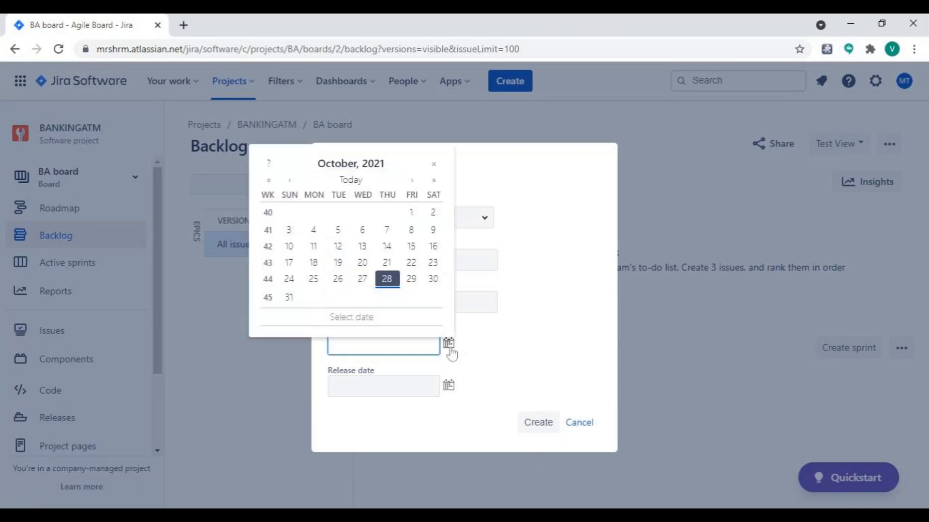
left_click(387, 282)
left_click(387, 283)
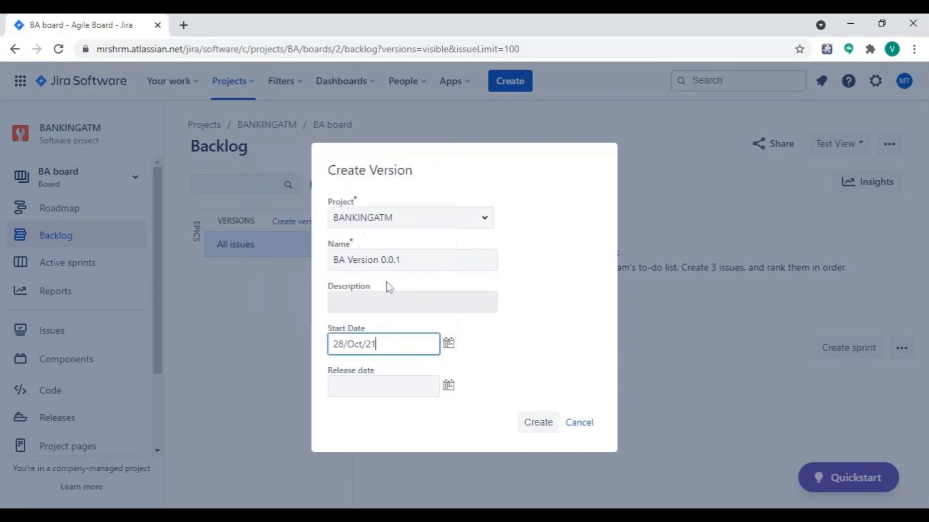
Set the version's release date to 28/Jan/22 and create the version.
left_click(449, 387)
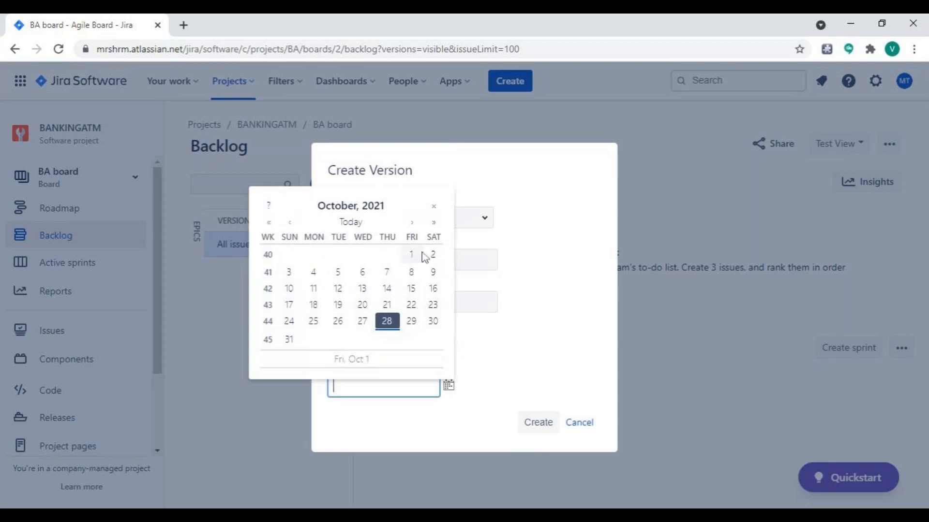
left_click(412, 223)
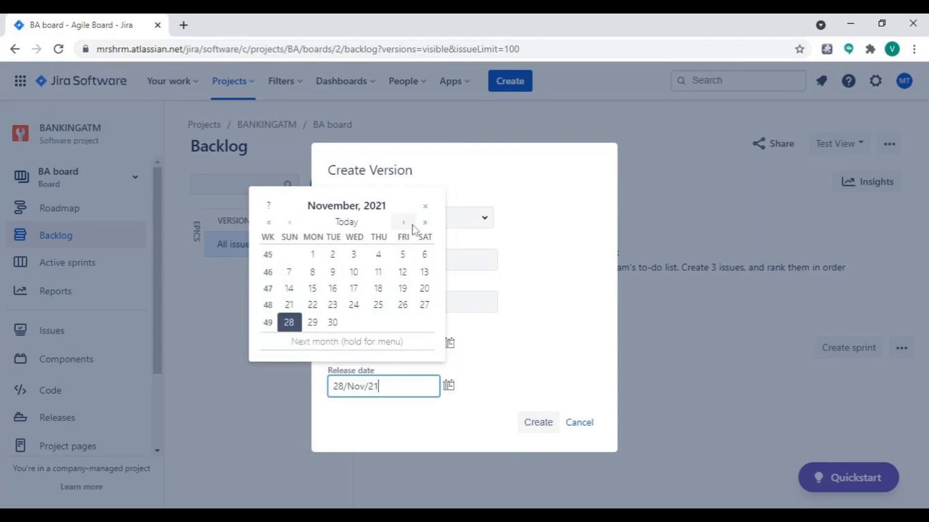
left_click(413, 224)
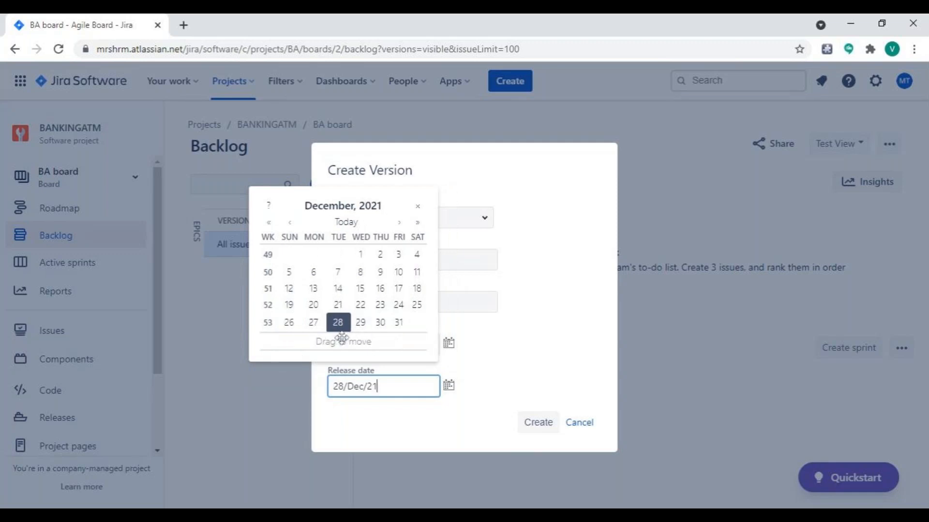
left_click(399, 223)
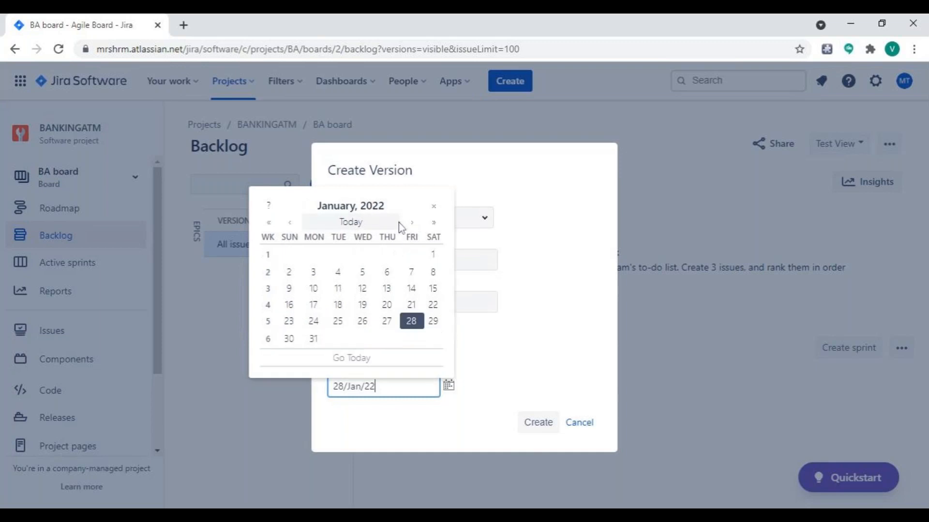
left_click(407, 322)
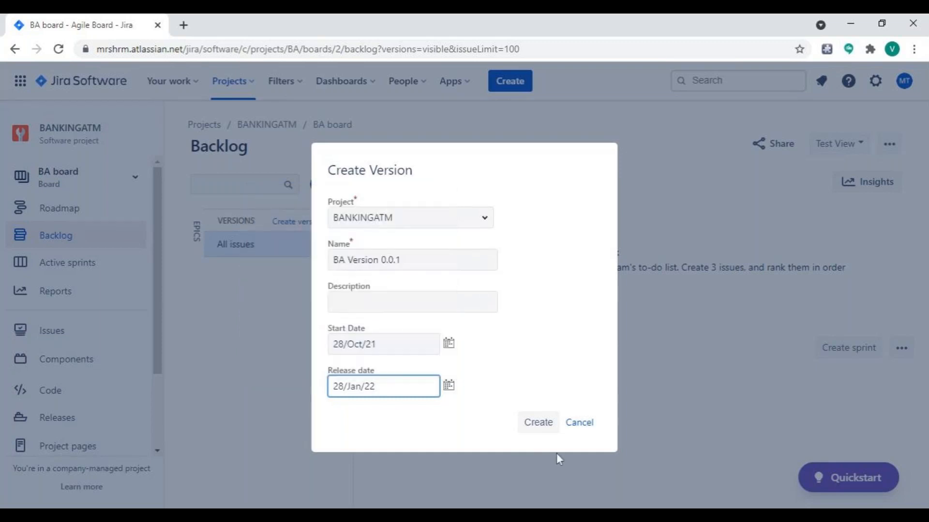
left_click(551, 427)
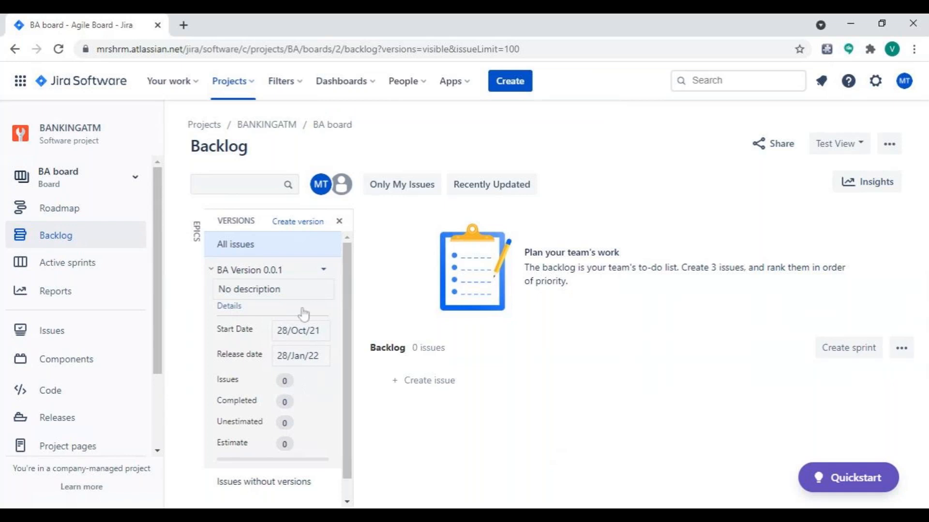
Enter "Deveeloping a Banking ATM application" as the description of BA Version 0.0.1.
left_click(340, 222)
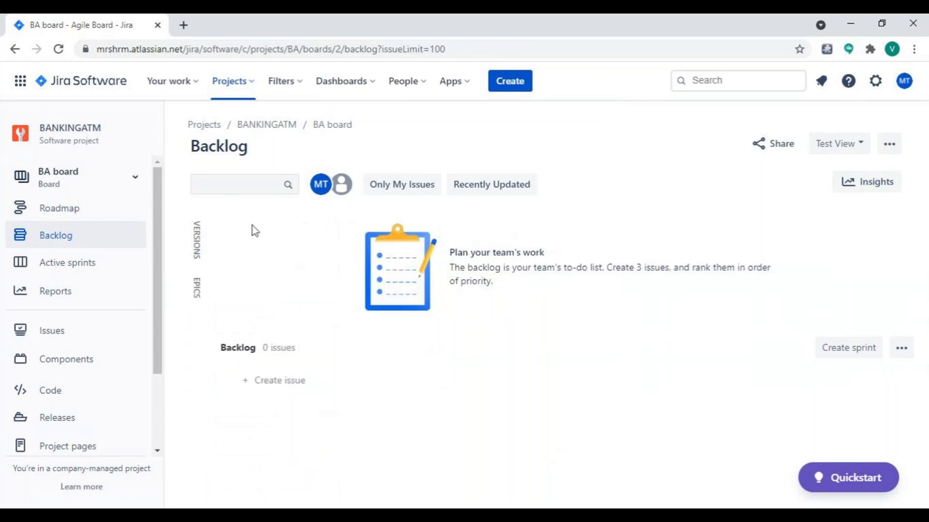
left_click(201, 242)
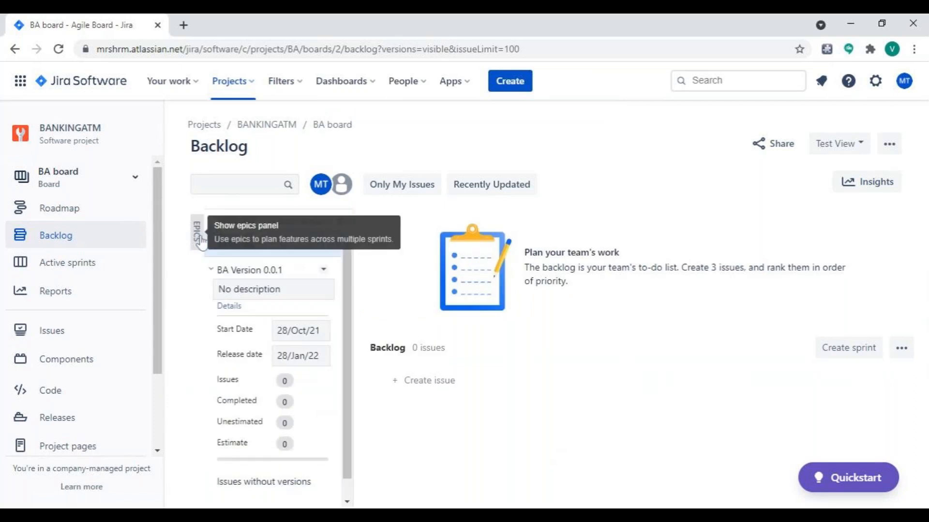
left_click(274, 292)
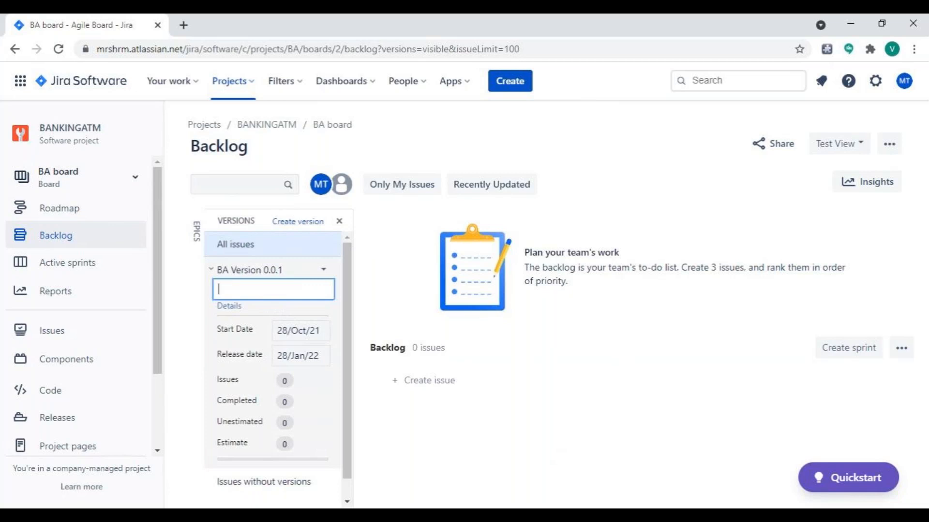
type("Deveeloping a Ban")
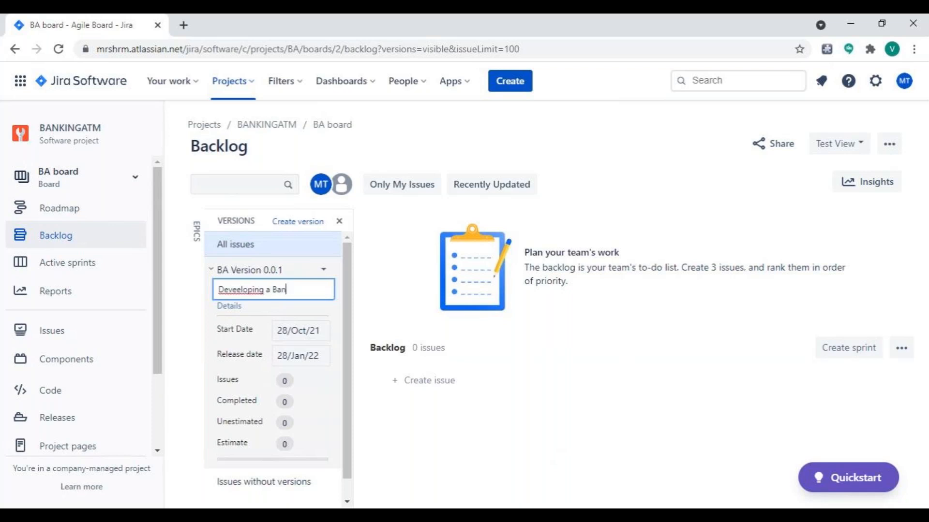
type("king ATM ")
type("sc")
key("BackSpace")
key("BackSpace")
type("application")
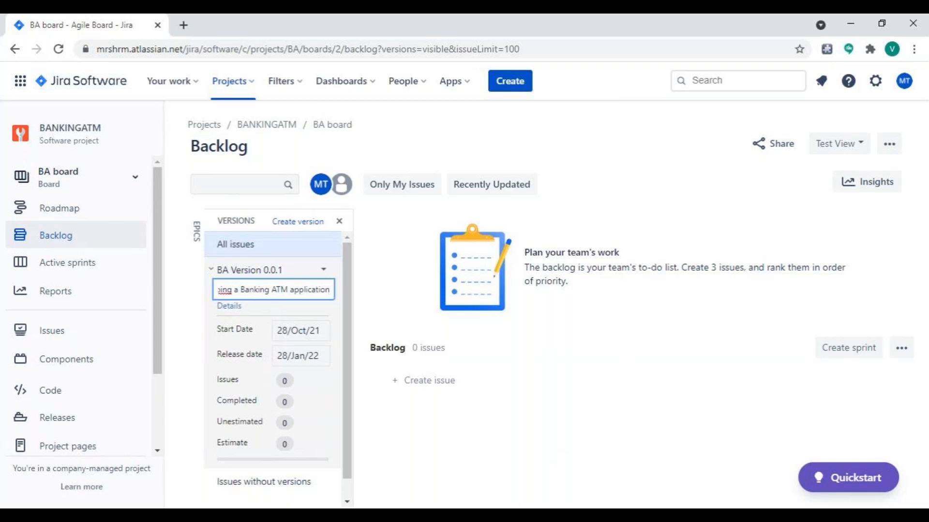
Start a new story in the backlog and minimize the browser window.
left_click(429, 381)
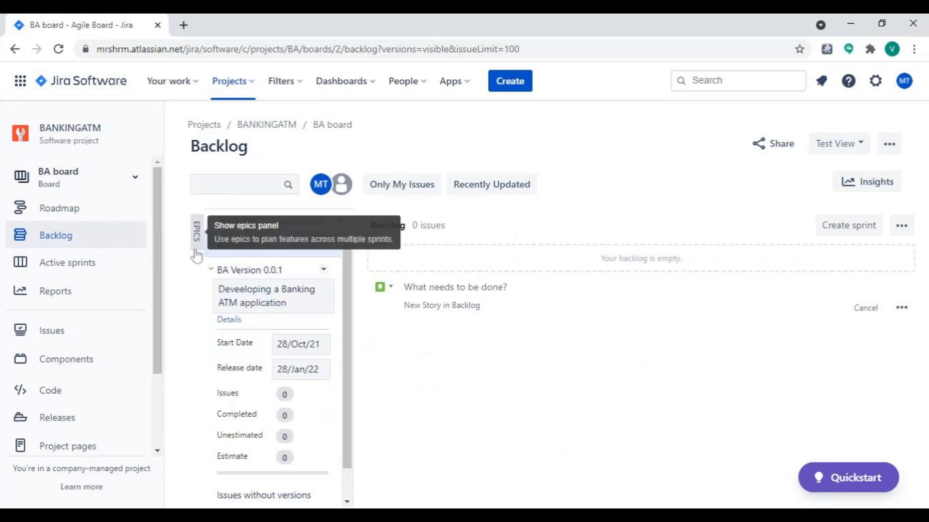
left_click(854, 29)
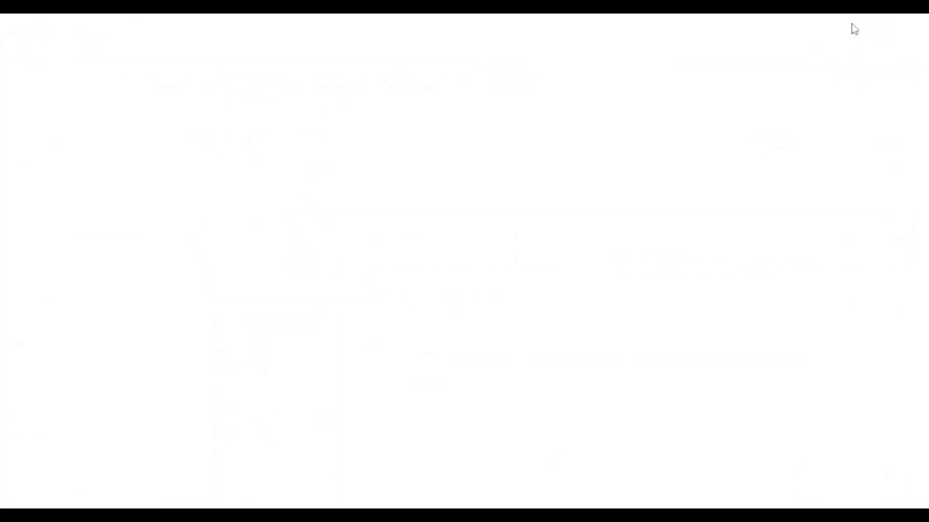
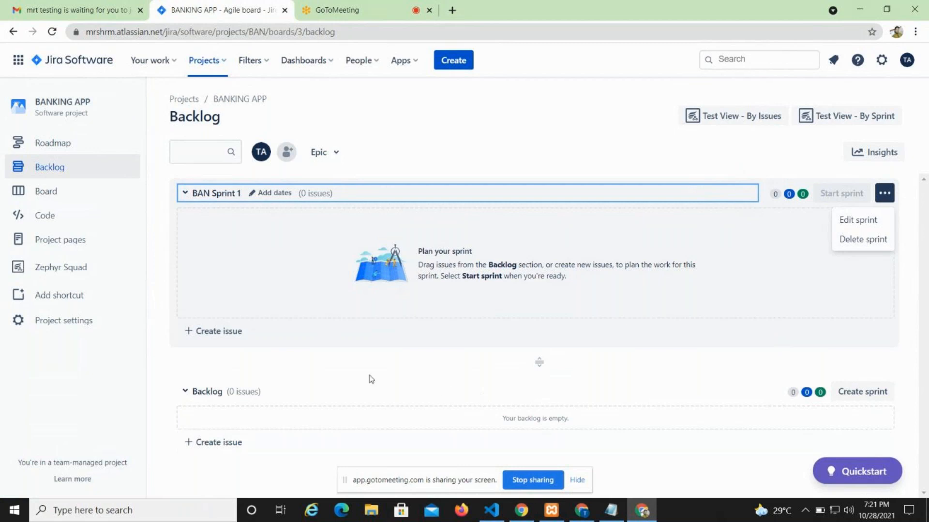
View the BANKING APP roadmap, and turn on the Epic panel in the project's backlog.
left_click(68, 144)
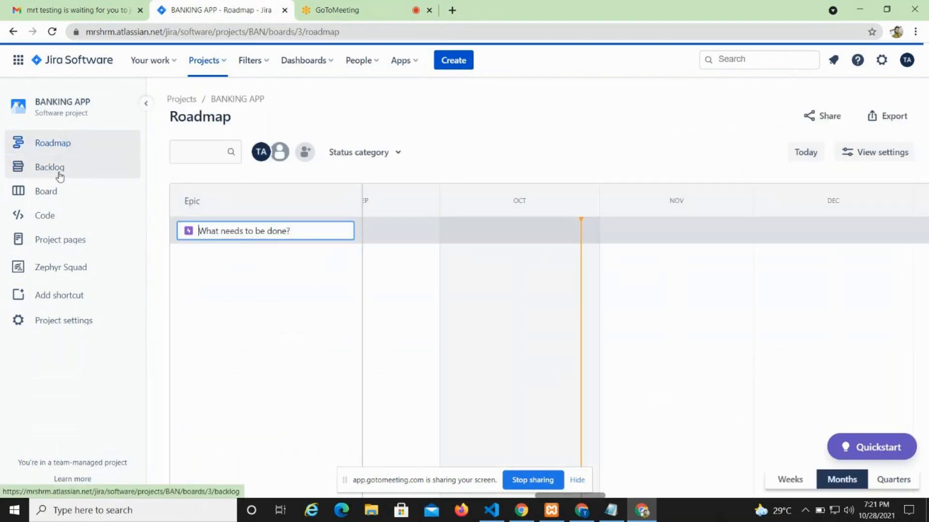
left_click(59, 176)
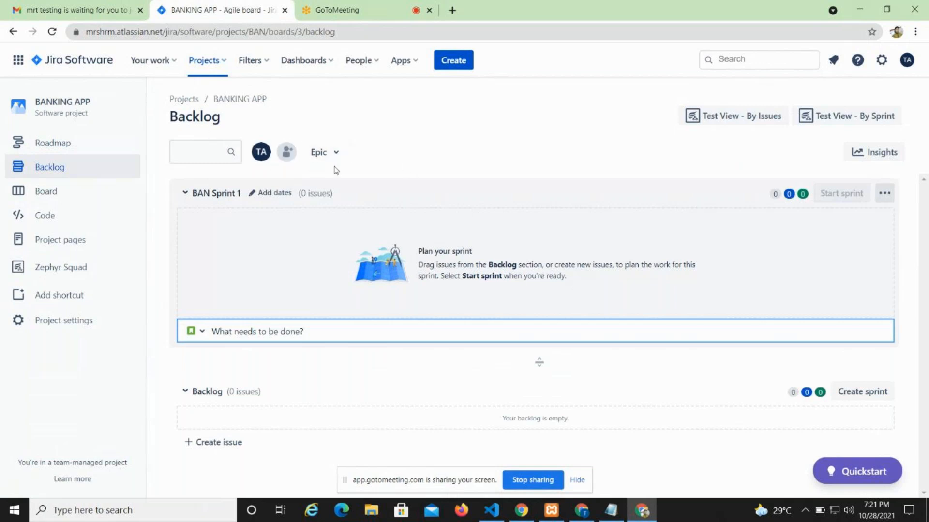
left_click(336, 154)
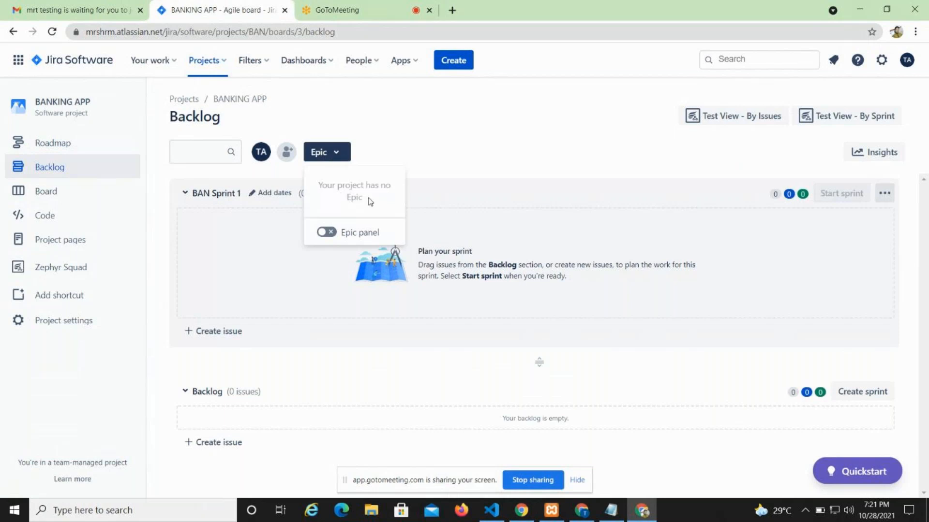
left_click(326, 234)
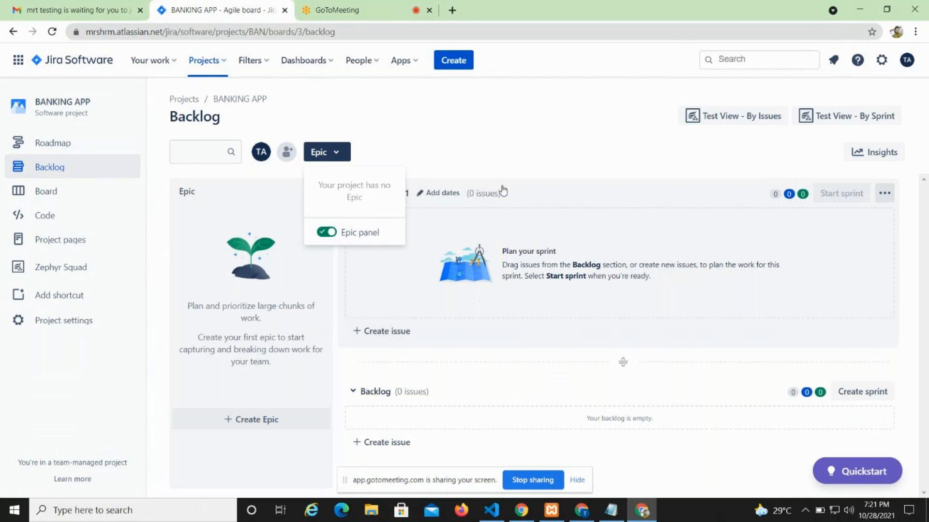
left_click(497, 155)
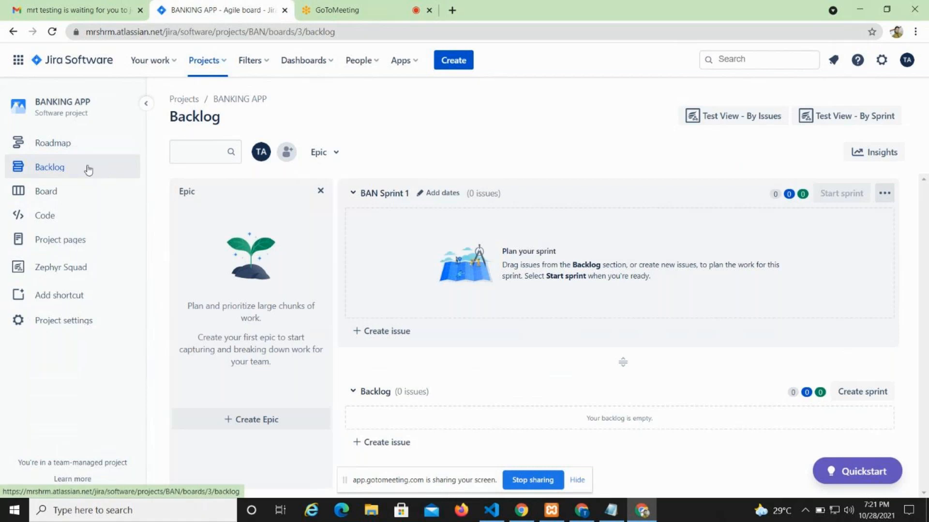
Revisit the BANKING APP roadmap, and hide the Epic panel in the backlog.
left_click(52, 144)
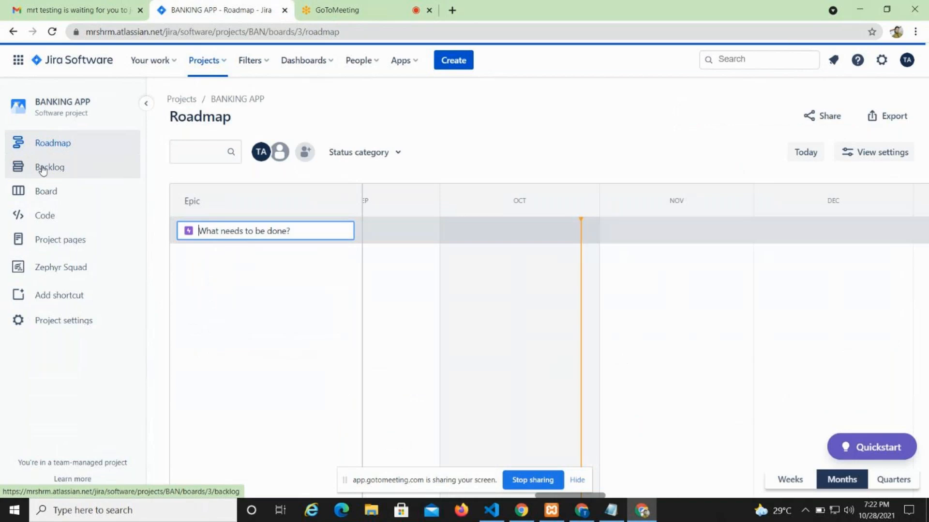
left_click(42, 169)
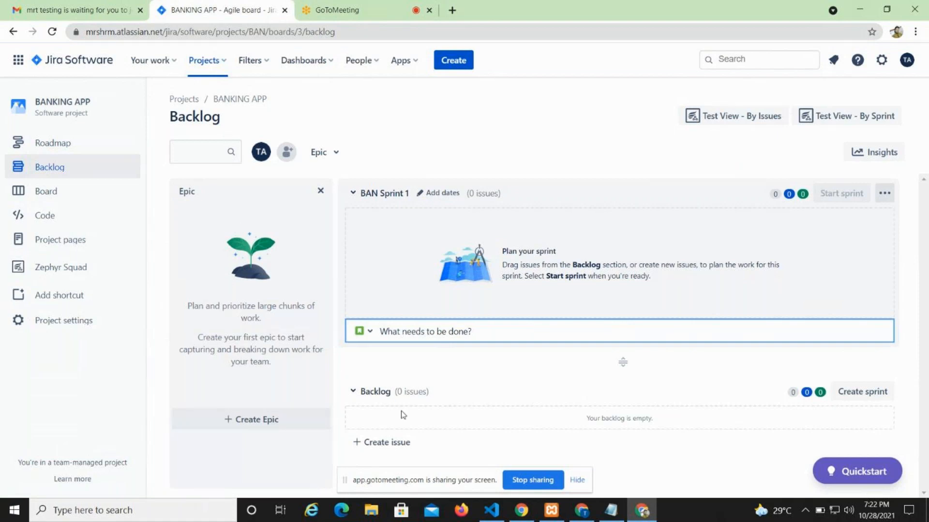
left_click(320, 153)
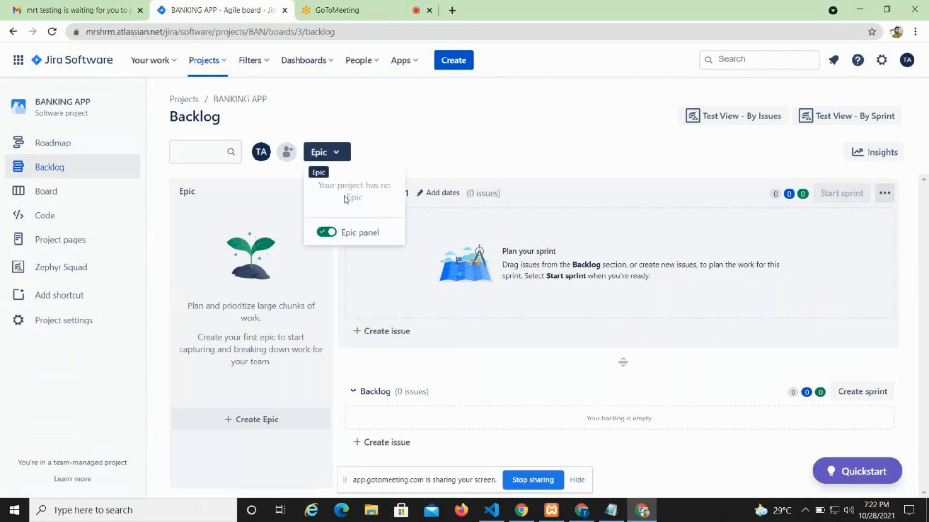
left_click(327, 233)
left_click(326, 233)
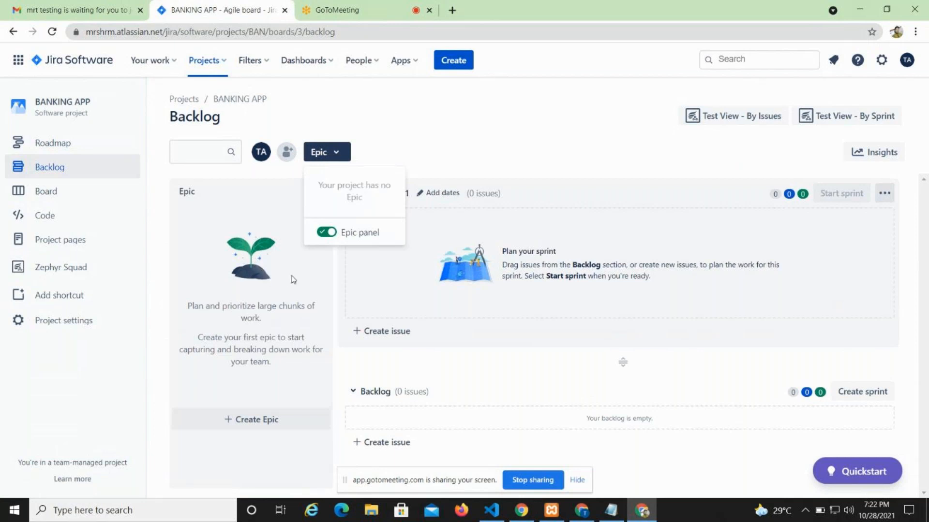
left_click(260, 201)
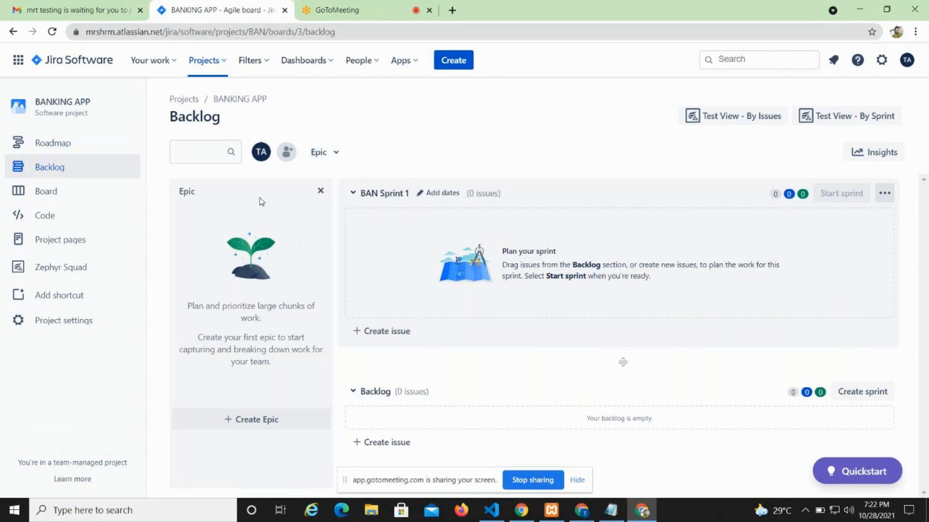
left_click(321, 191)
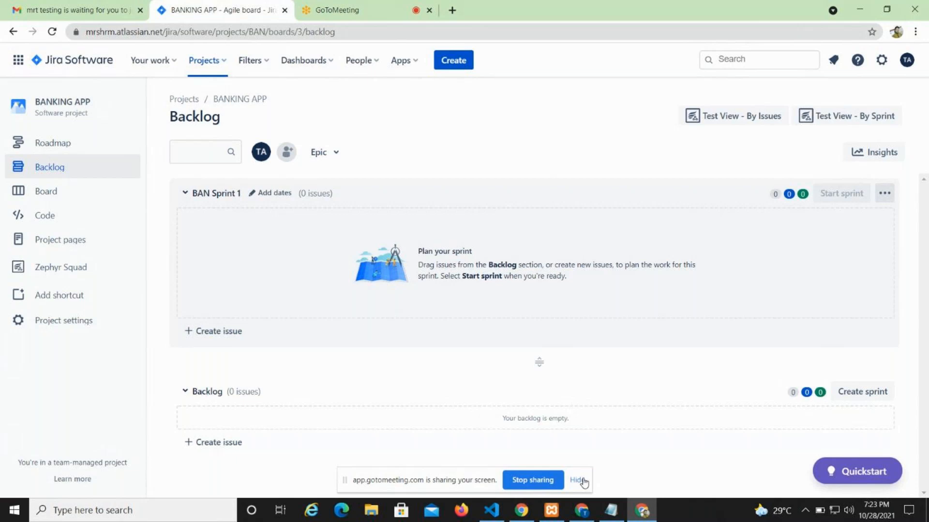
left_click(336, 152)
left_click(425, 140)
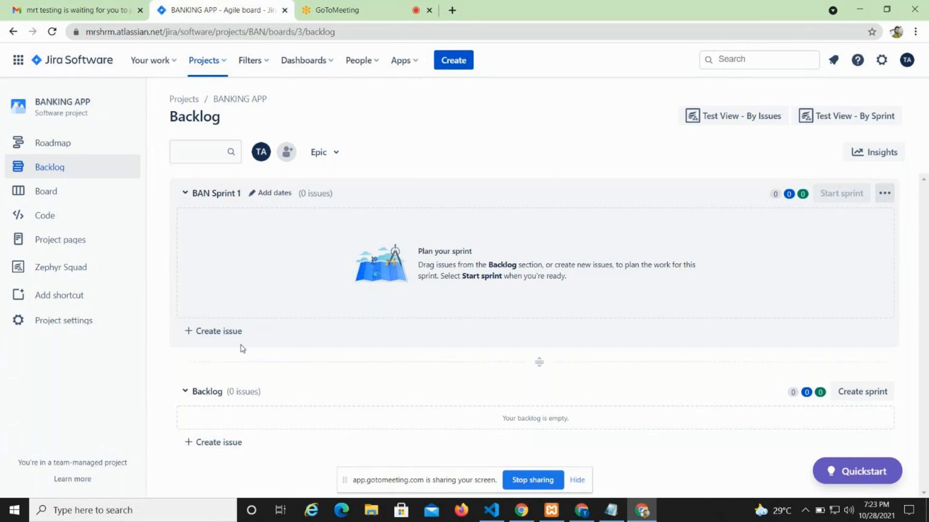
Reopen the BANKING APP (BAN) project from the recent projects and look at its board and backlog.
left_click(218, 65)
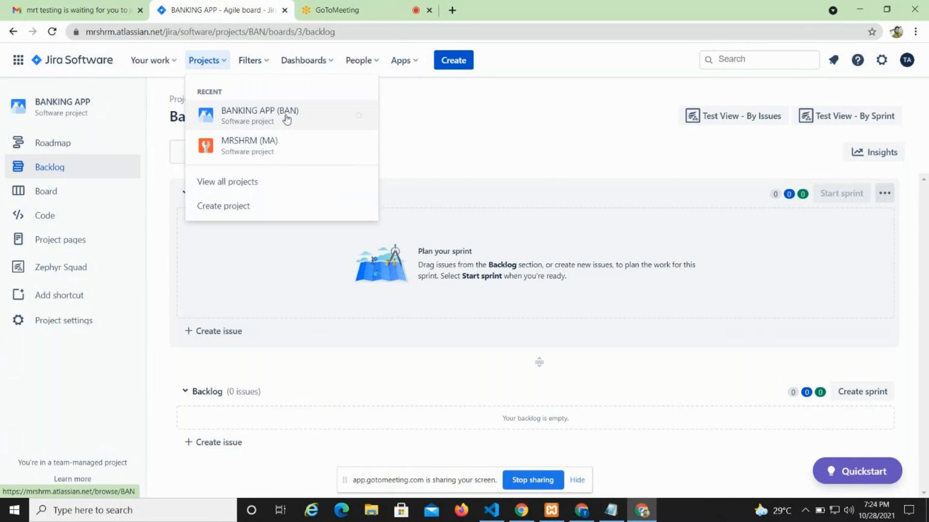
left_click(287, 116)
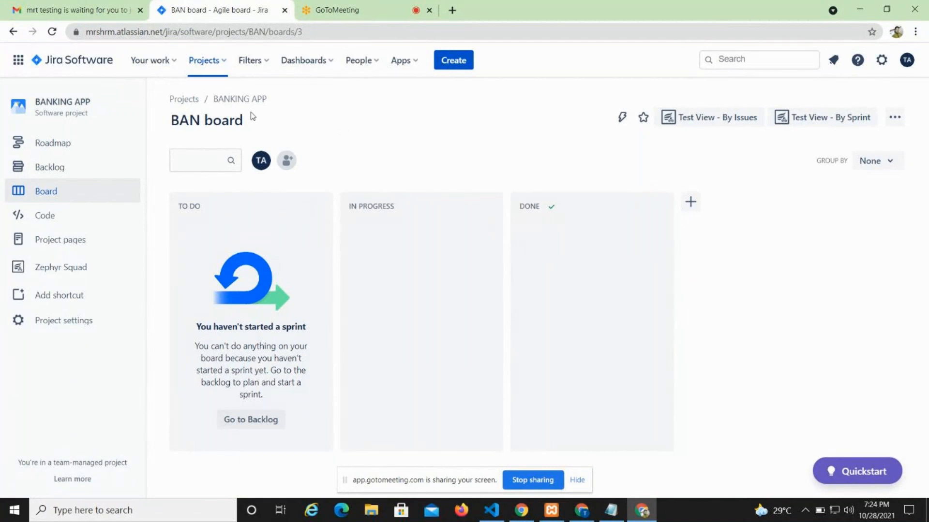
left_click(64, 173)
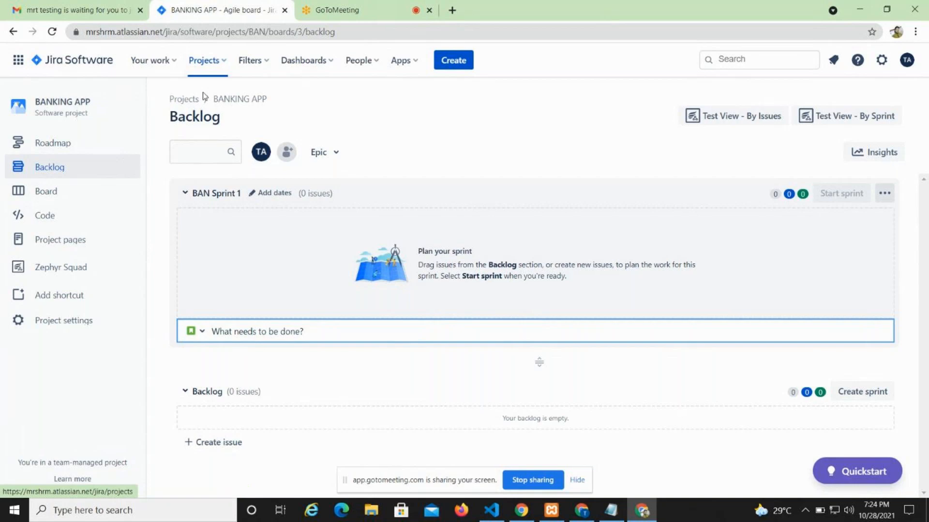
left_click(206, 60)
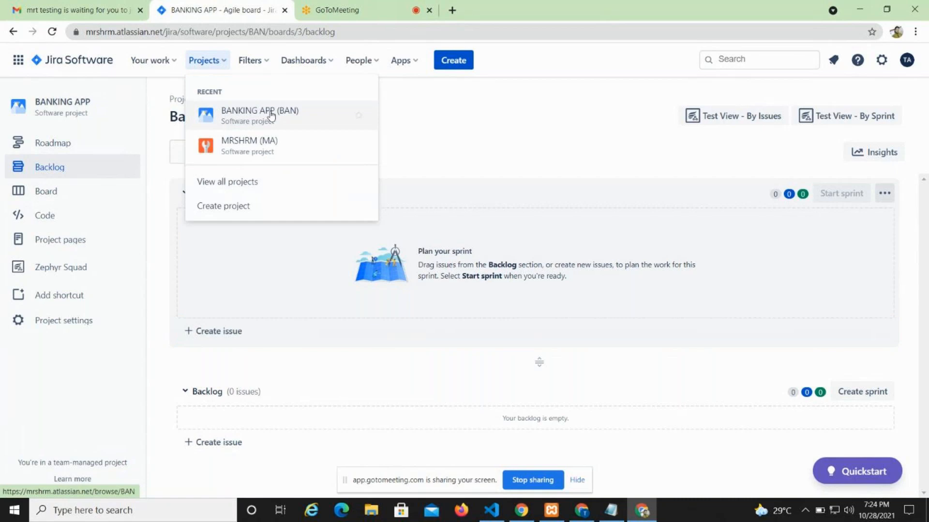
left_click(296, 124)
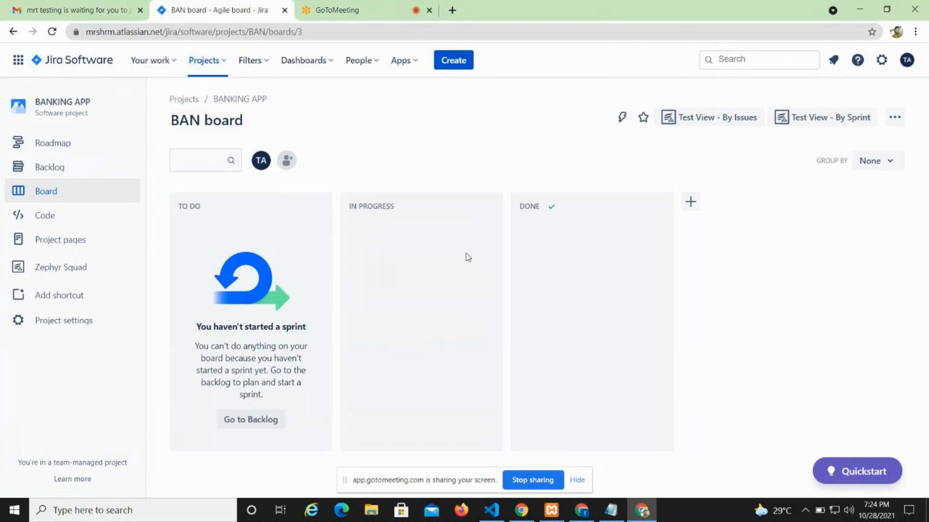
left_click(228, 65)
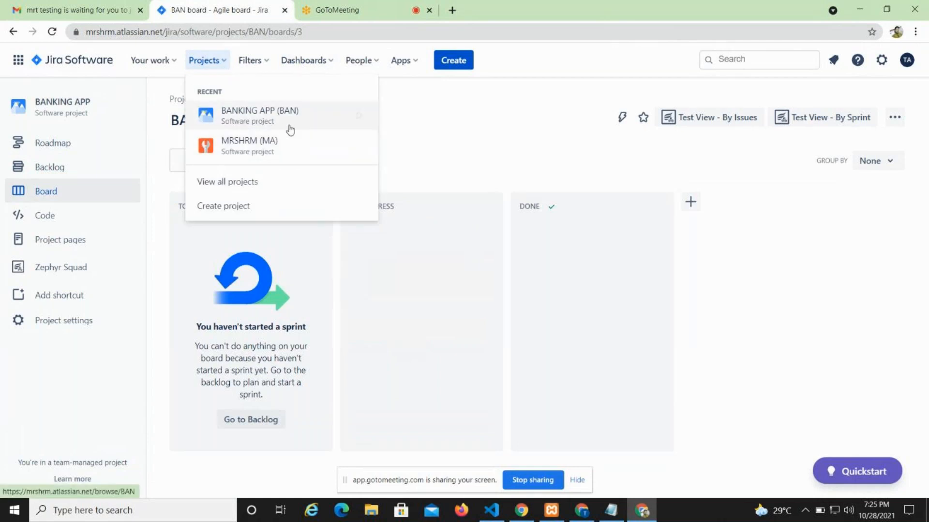
left_click(338, 120)
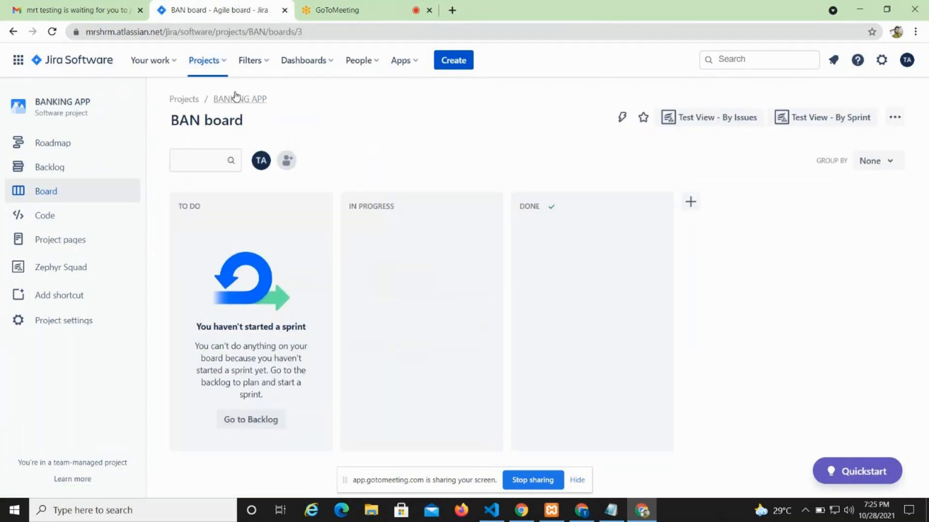
Switch to the MRSHRM (MA) project, reload its board and view its backlog.
left_click(223, 61)
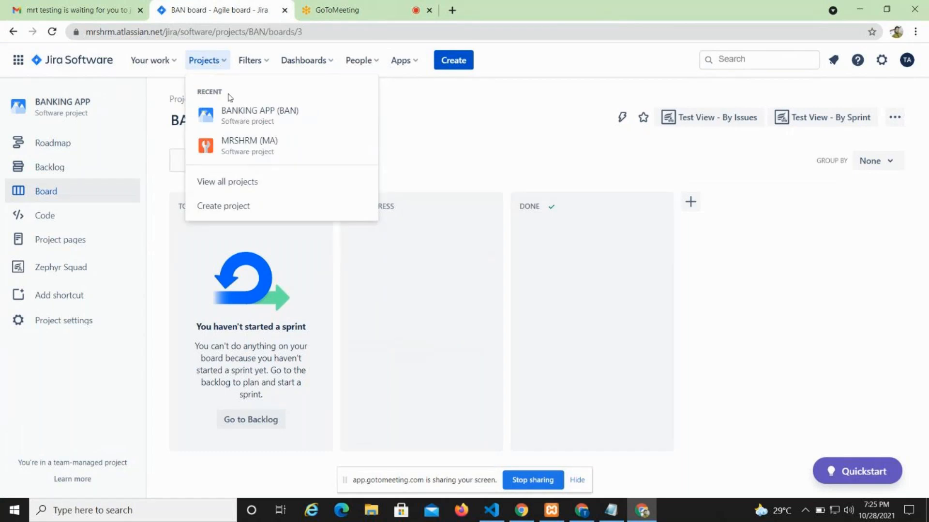
left_click(233, 148)
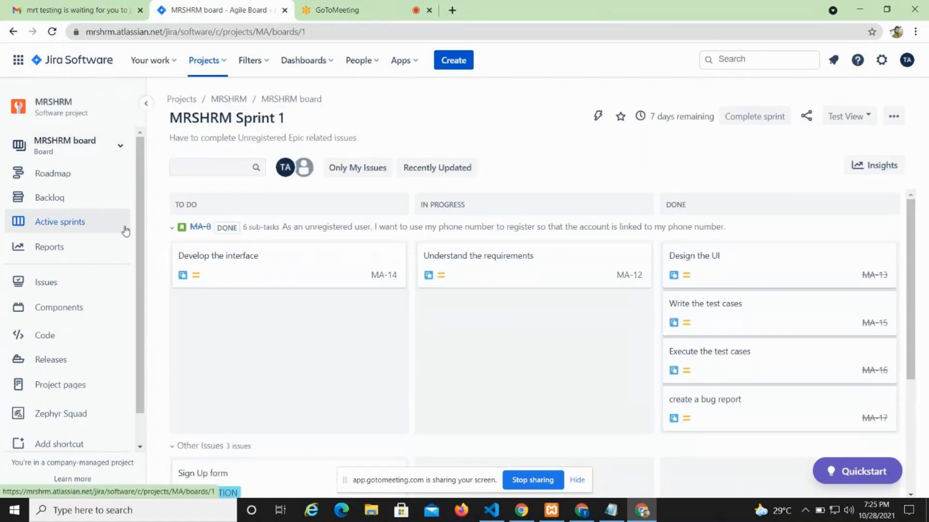
left_click(52, 32)
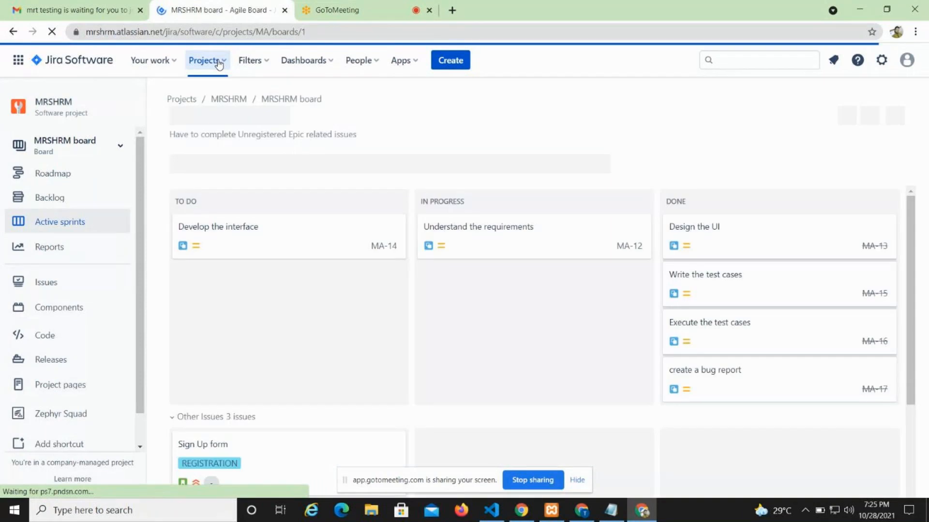
left_click(219, 63)
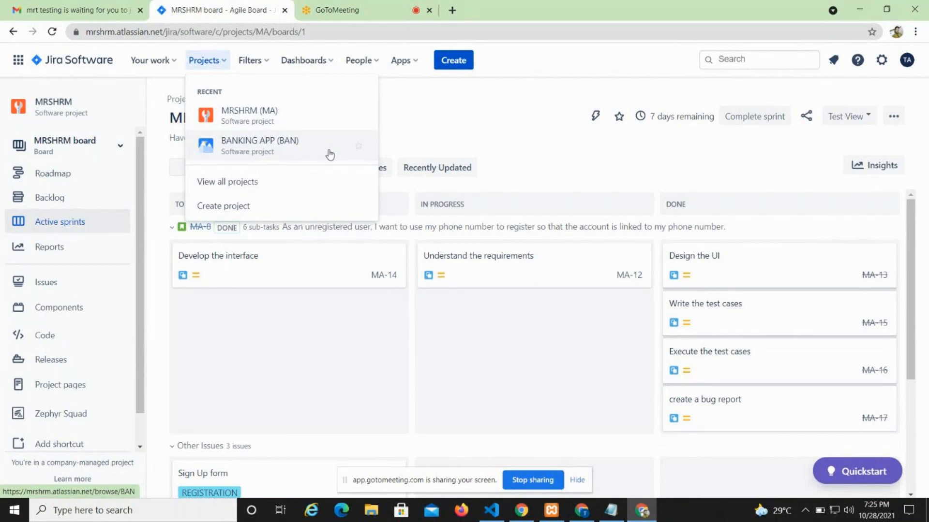
left_click(409, 280)
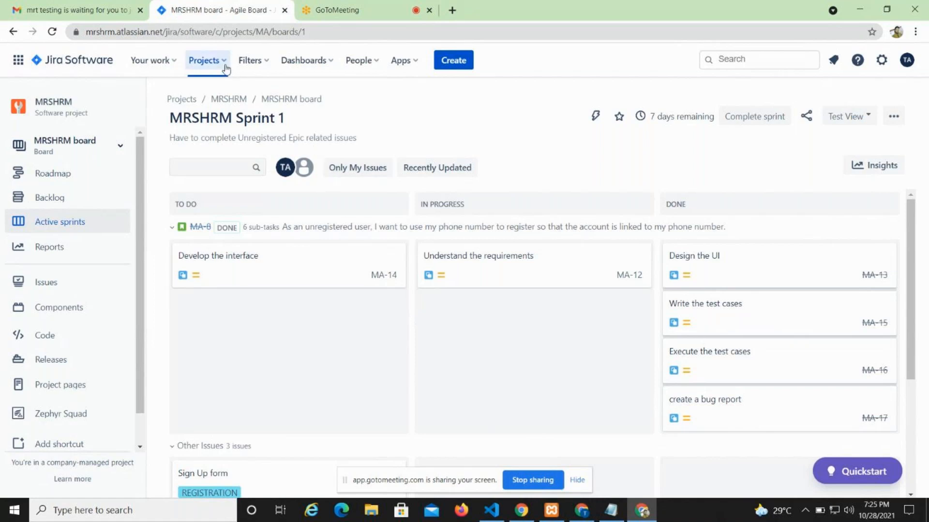
left_click(100, 201)
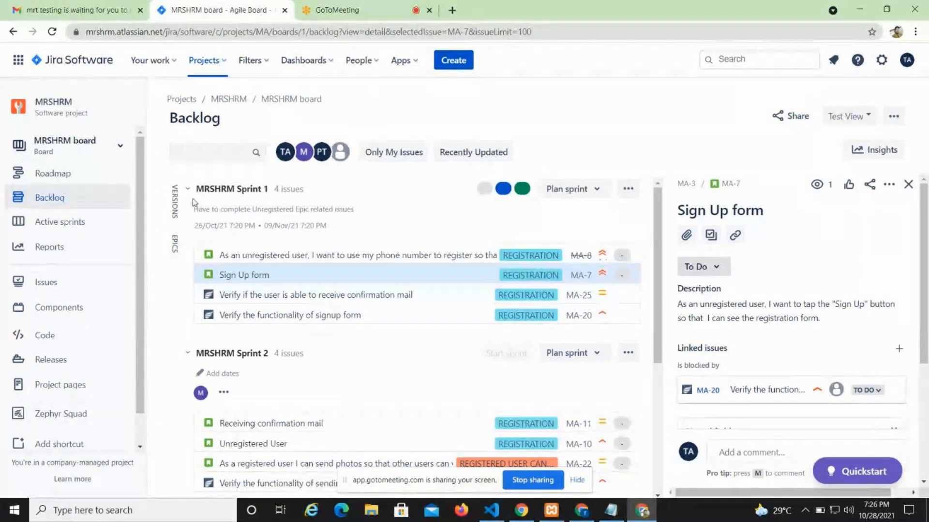
left_click(225, 62)
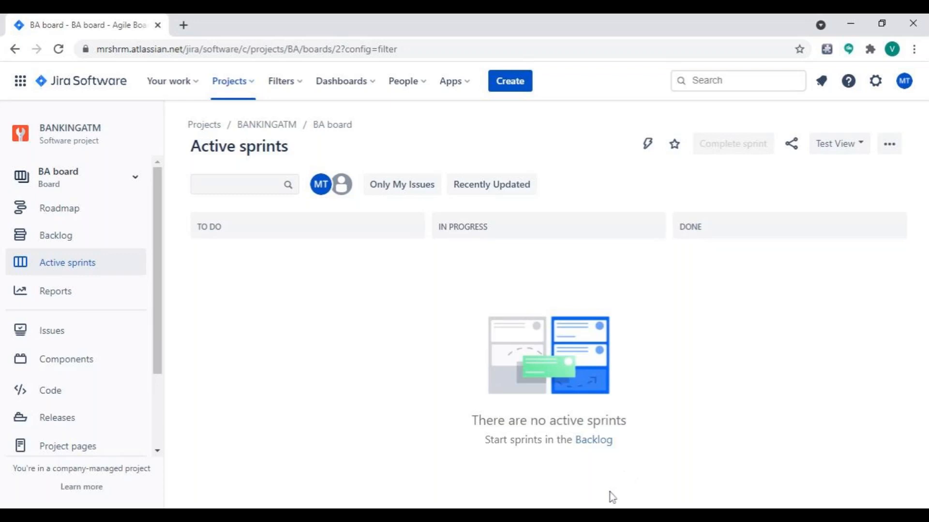
left_click(409, 89)
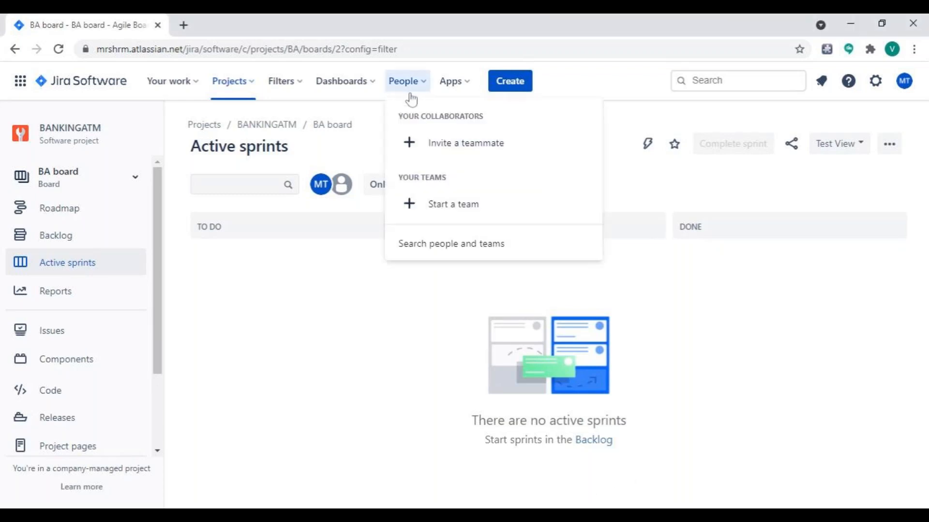
left_click(430, 155)
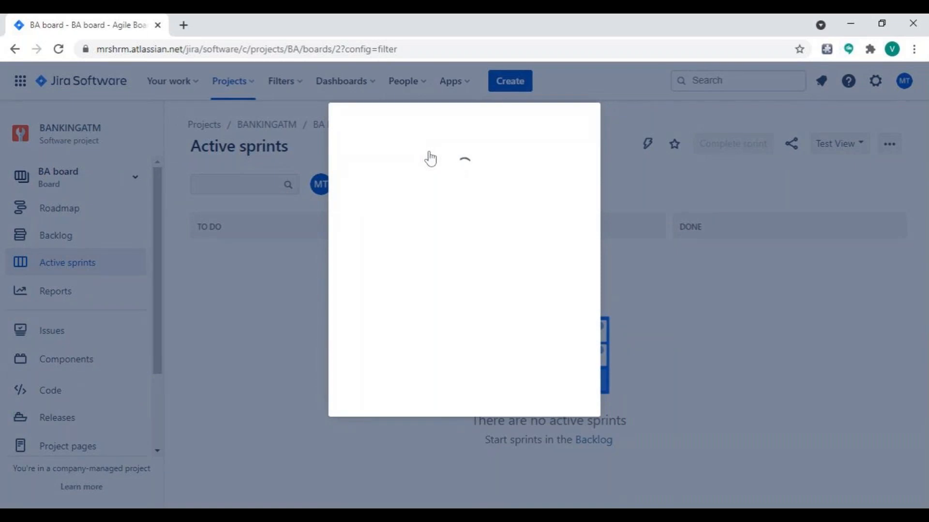
left_click(417, 293)
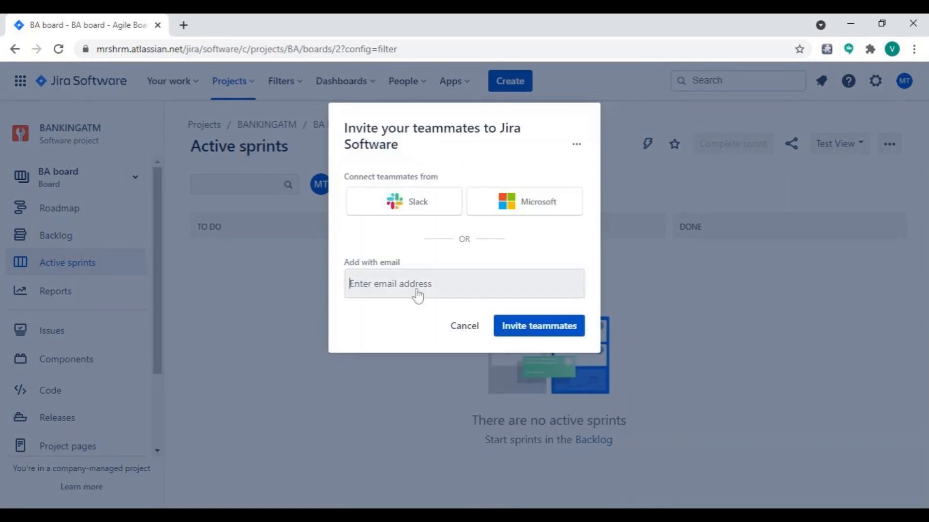
type("a")
type("d")
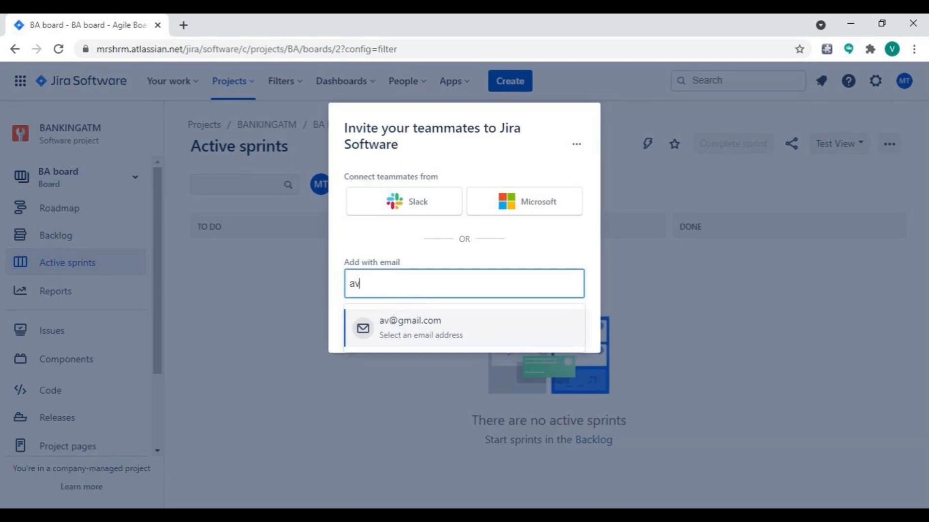
key("BackSpace")
key("BackSpace")
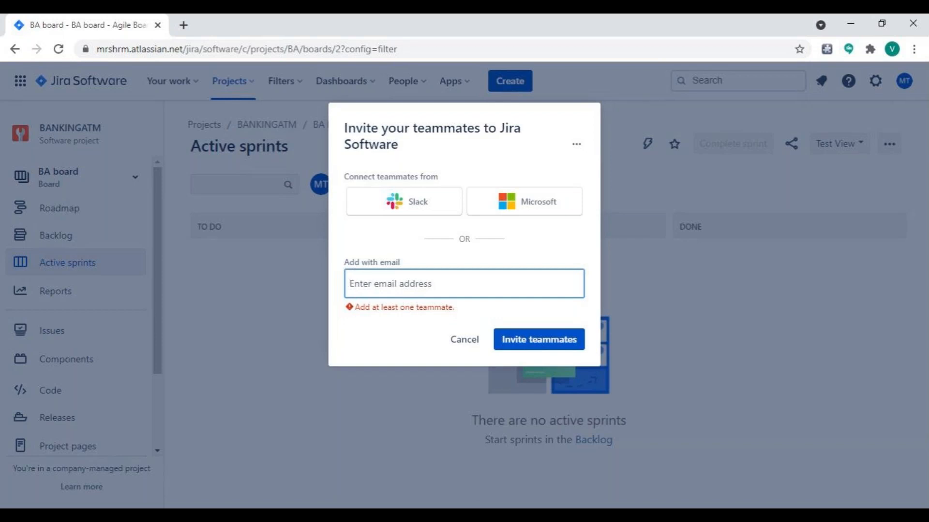
left_click(462, 344)
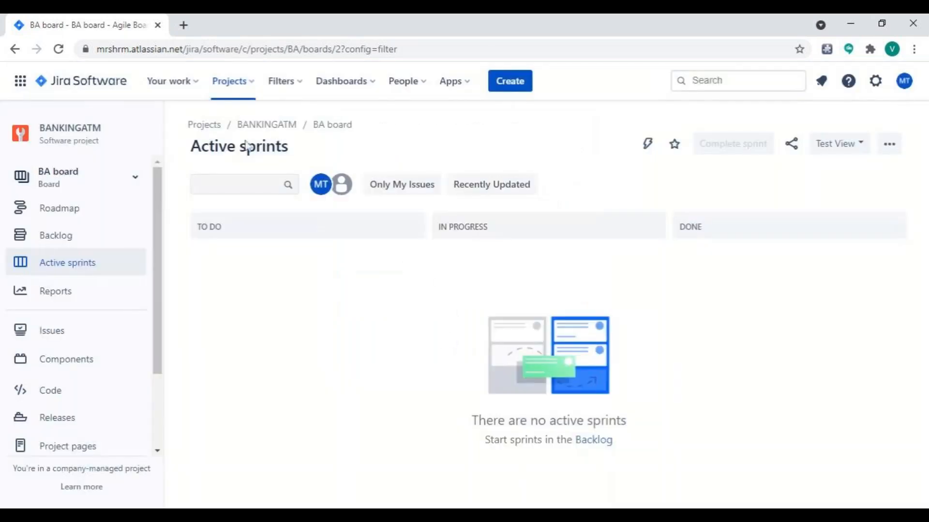
Open the BANKINGATM (BA) project and go to its backlog.
left_click(250, 88)
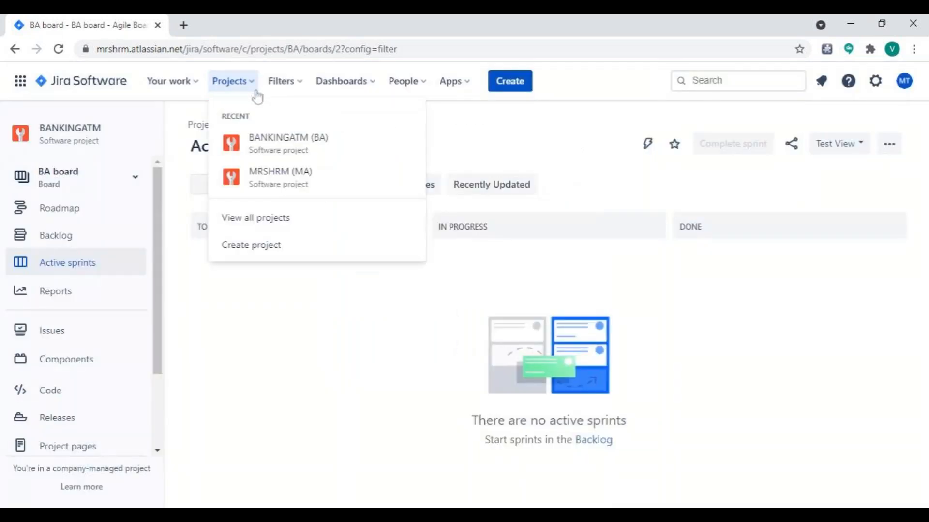
left_click(264, 145)
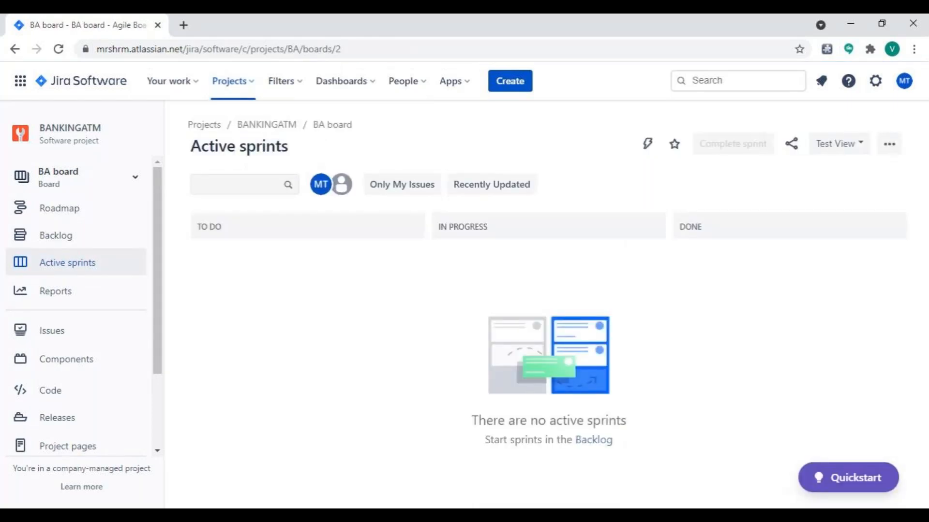
left_click(95, 240)
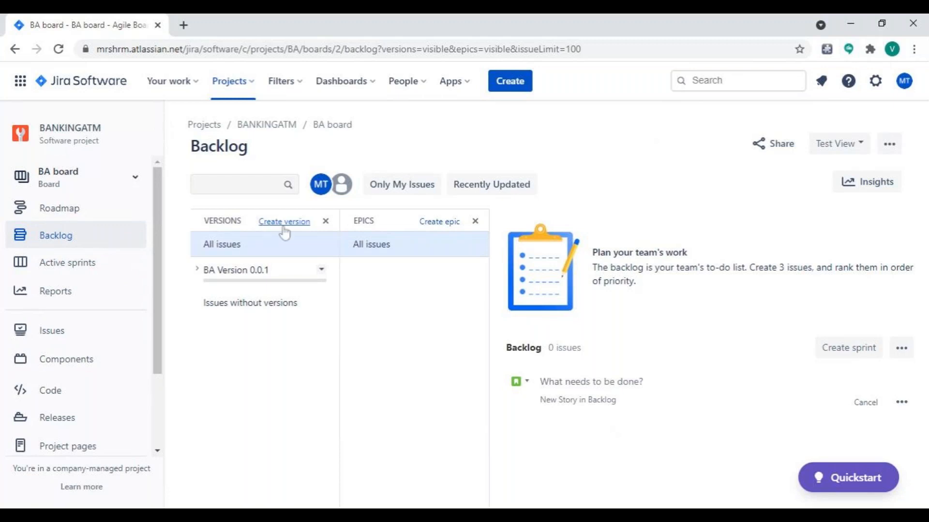
Hide the Versions panel in the BANKINGATM backlog, keeping the Epics panel open.
left_click(327, 222)
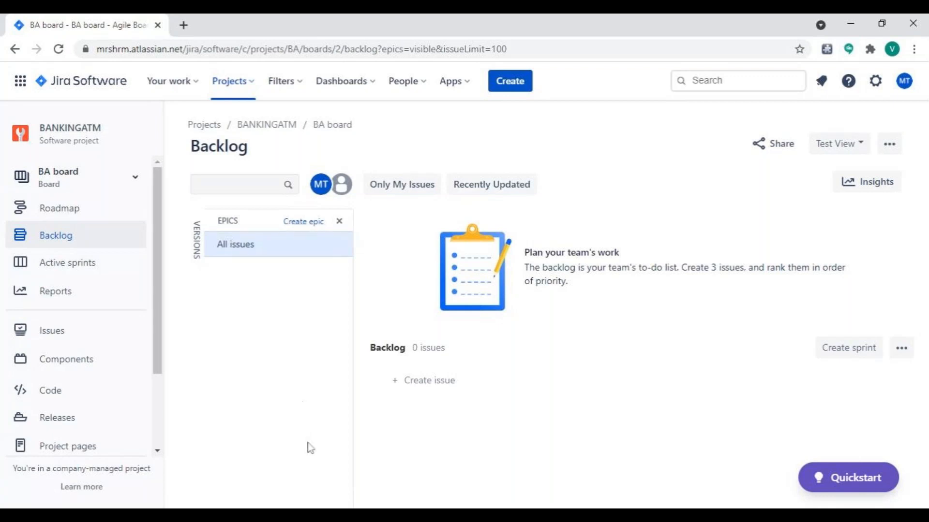
left_click(317, 514)
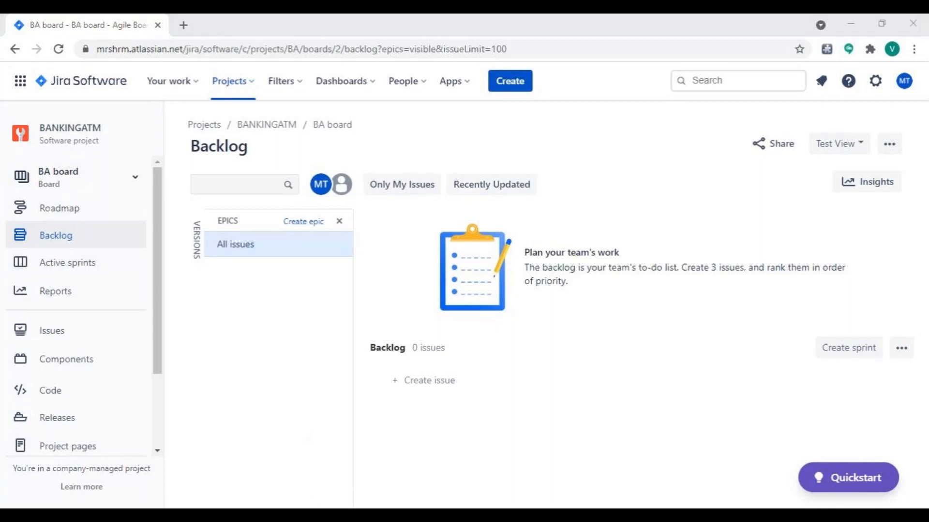
left_click(611, 327)
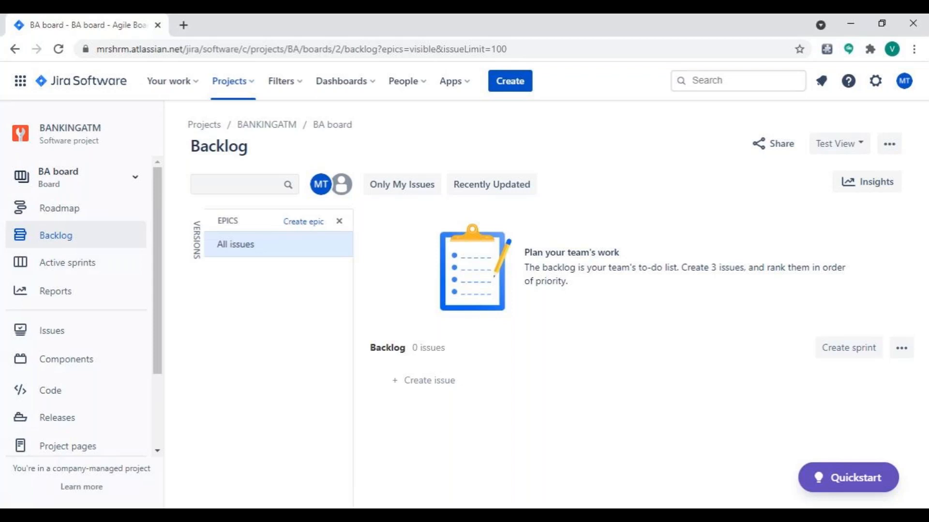
Open Atlassian administration in a new browser tab and view the users of the mrshrm organization.
left_click(184, 25)
type("a")
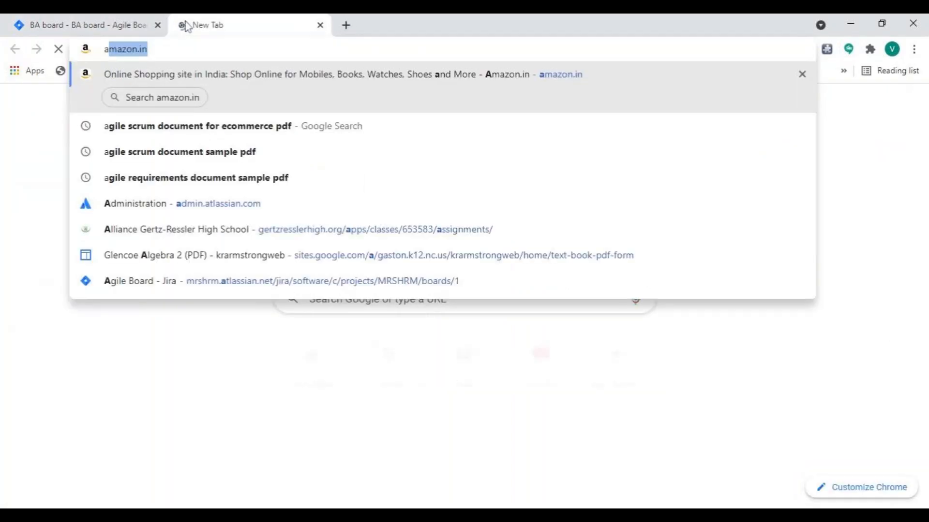
type("d")
key("Return")
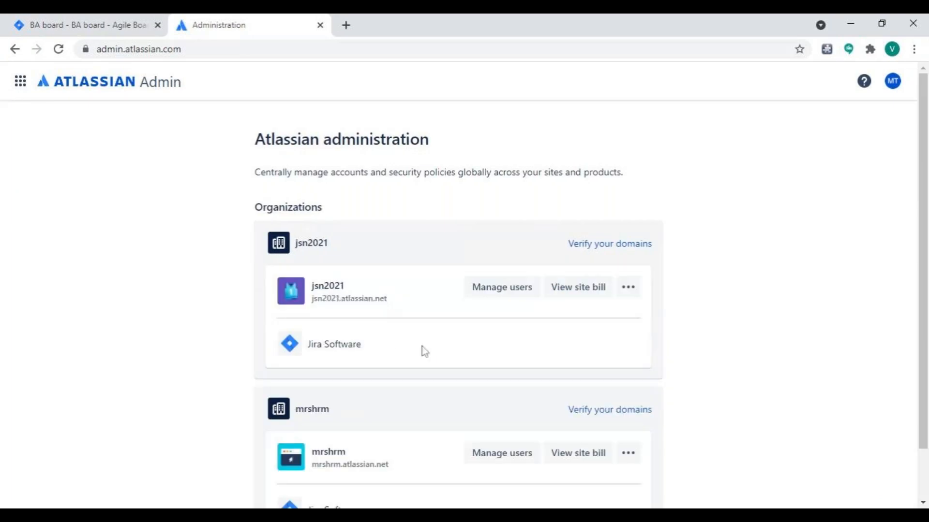
scroll(433, 358, "down", 1)
left_click(529, 400)
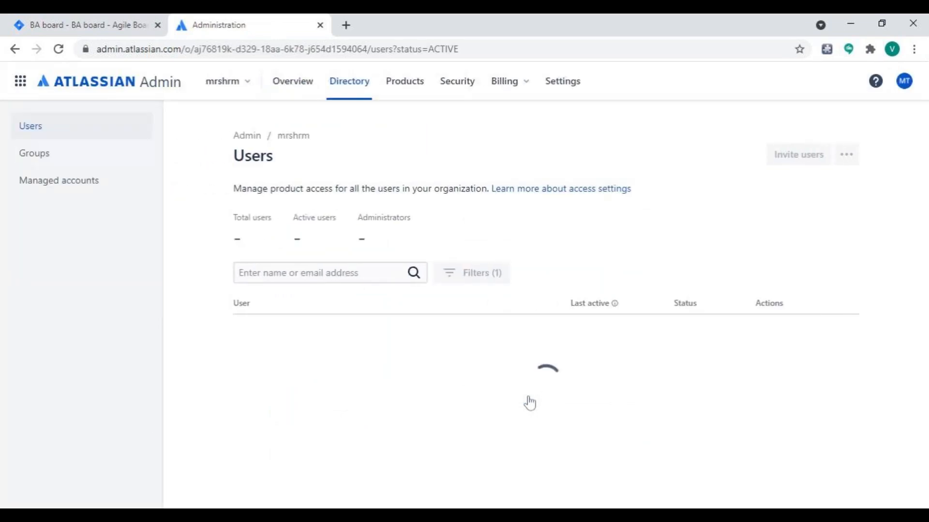
scroll(529, 403, "down", 1)
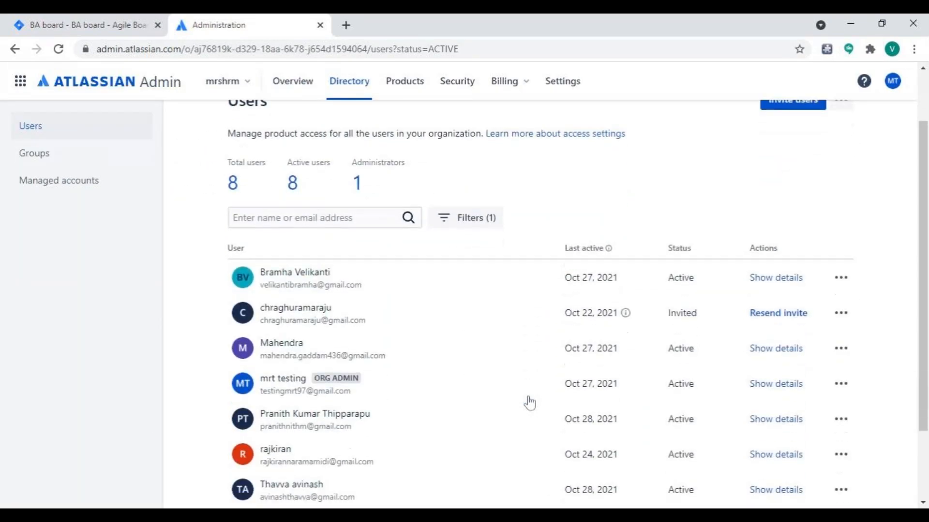
Examine the members and product access of the jira-software-users-mrshrm group, and open the organization's Products page.
left_click(95, 167)
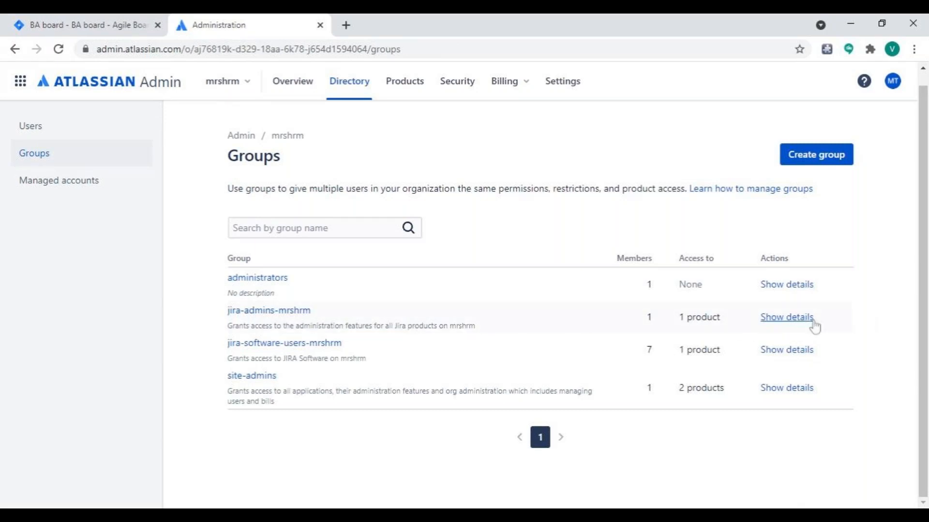
left_click(795, 352)
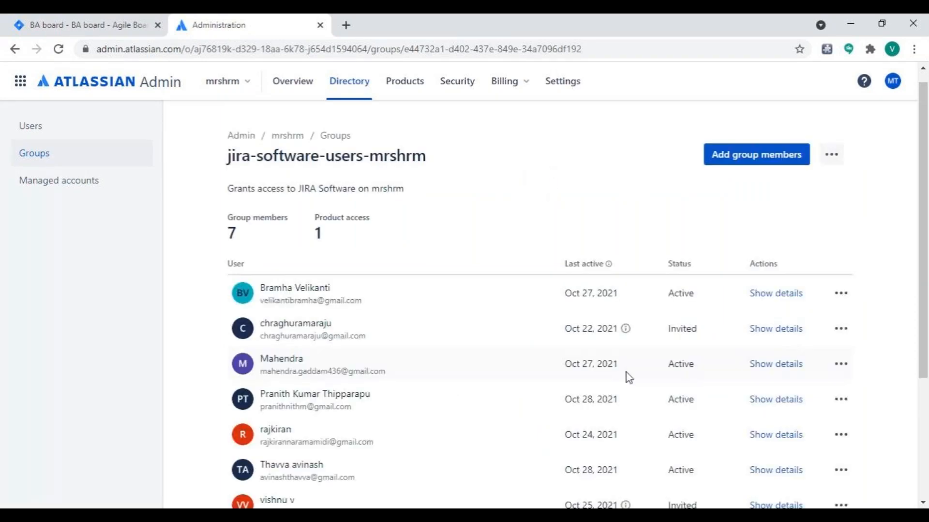
scroll(626, 375, "down", 4)
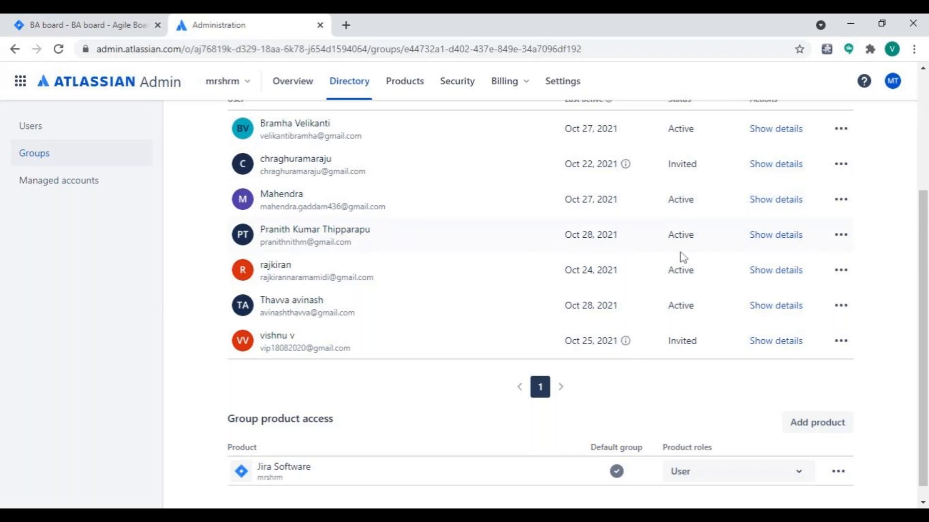
scroll(686, 305, "down", 1)
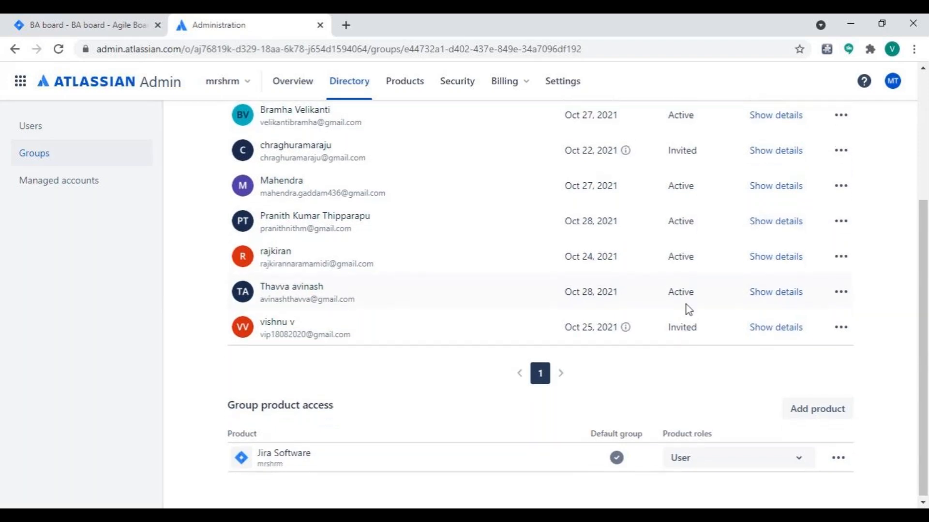
scroll(685, 304, "up", 1)
scroll(686, 305, "up", 1)
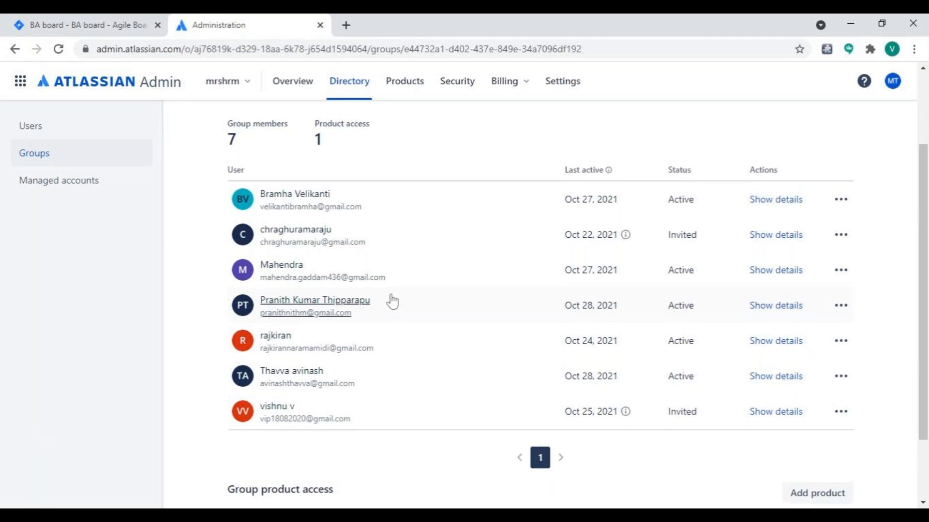
scroll(390, 300, "up", 3)
left_click(423, 96)
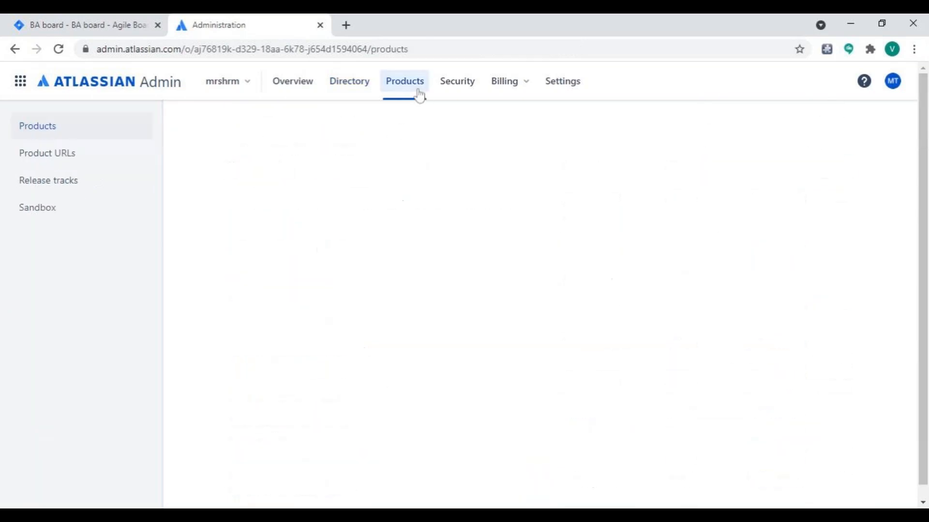
Return to the Jira tab and open the BANKINGATM project's settings from project administration to view its details.
left_click(125, 19)
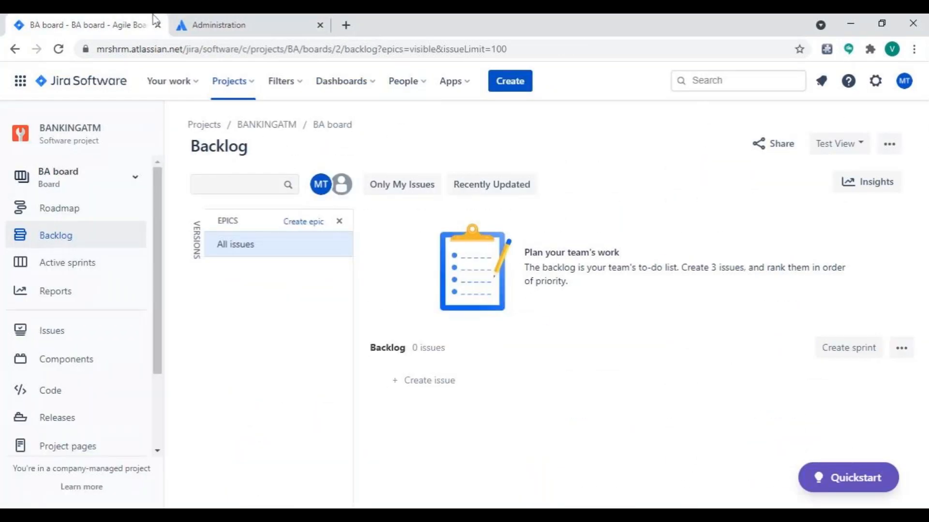
left_click(903, 83)
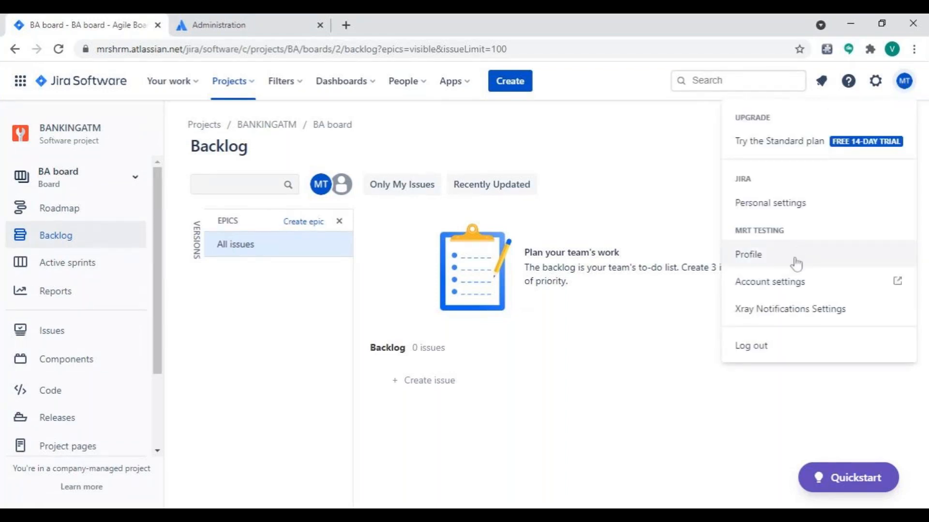
left_click(254, 92)
left_click(543, 131)
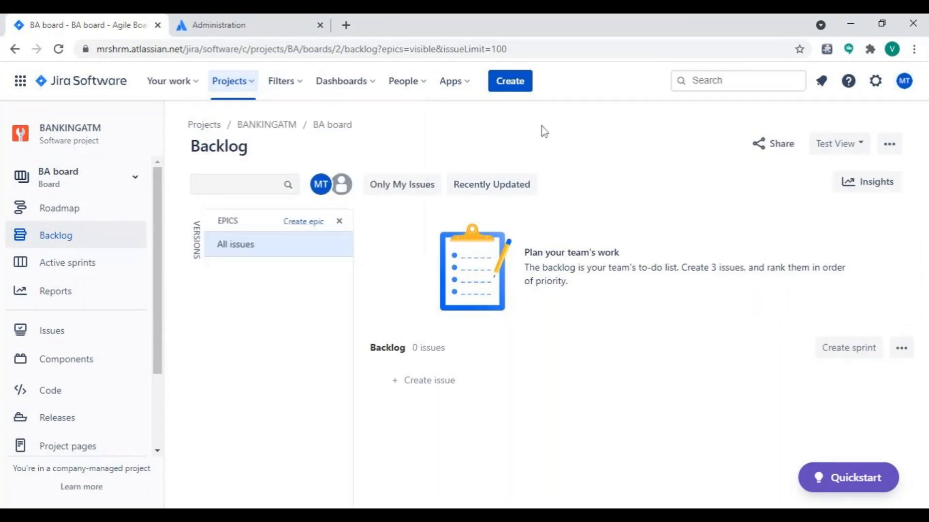
left_click(875, 80)
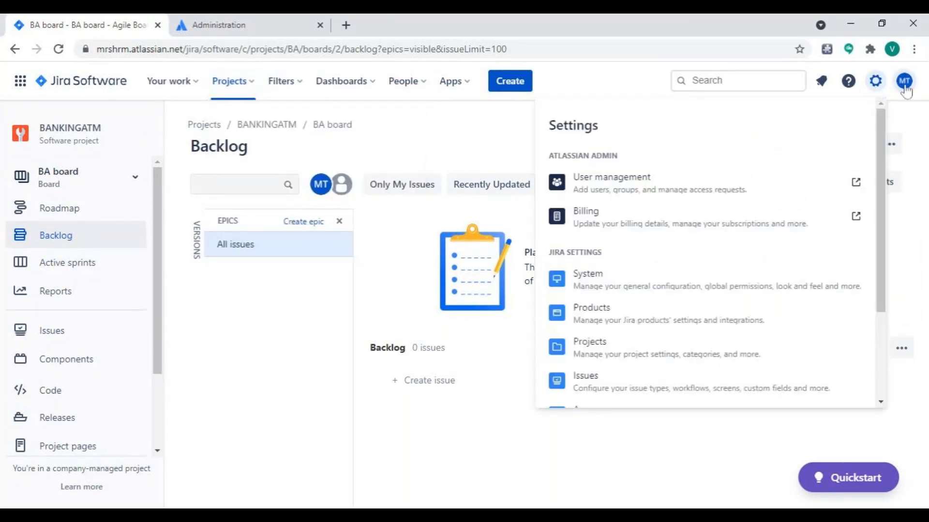
left_click(706, 354)
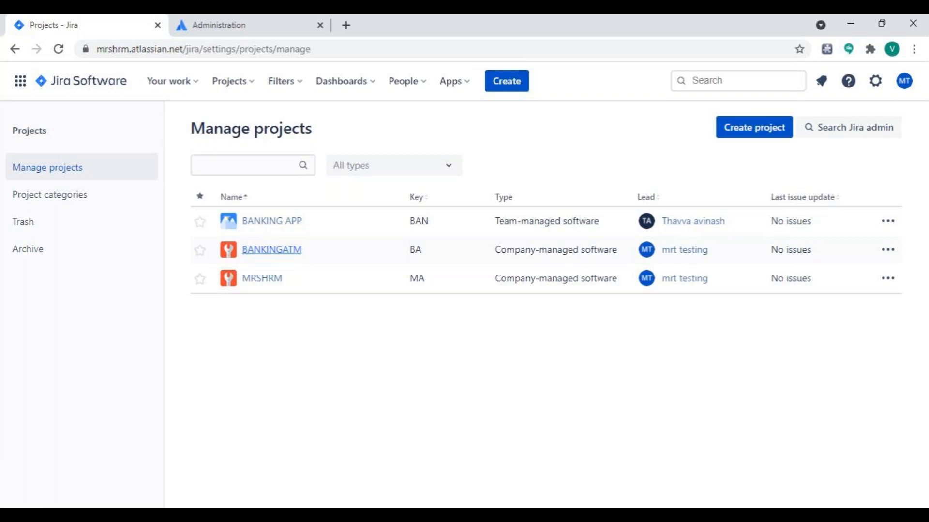
left_click(884, 252)
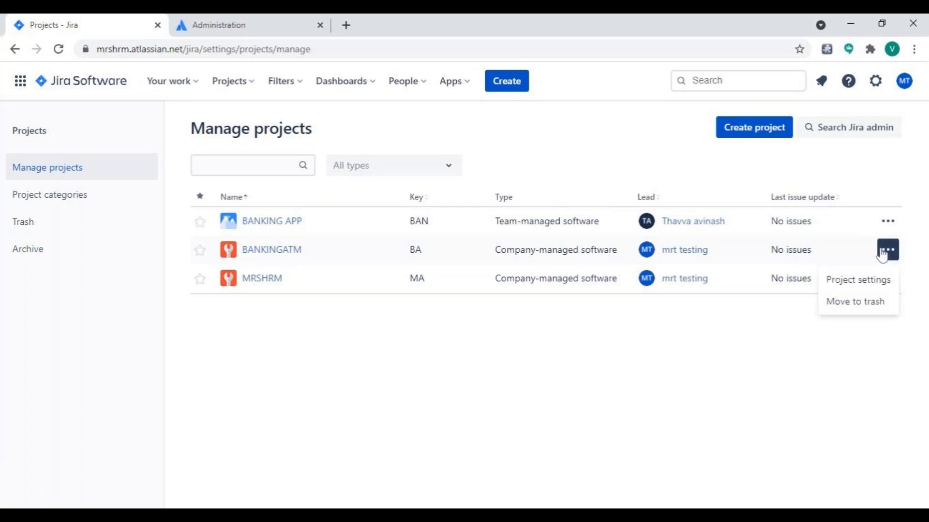
left_click(854, 282)
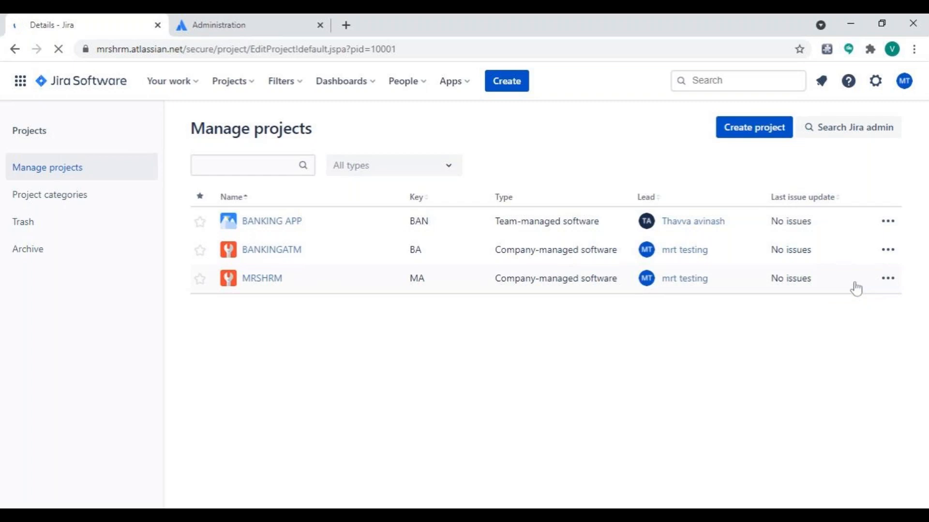
scroll(607, 326, "down", 1)
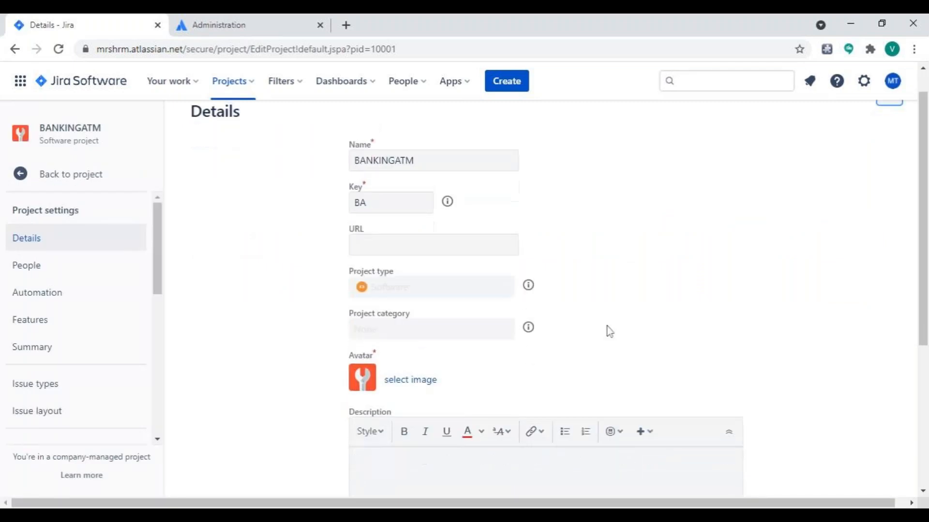
View the People page in the BANKINGATM project settings.
left_click(47, 274)
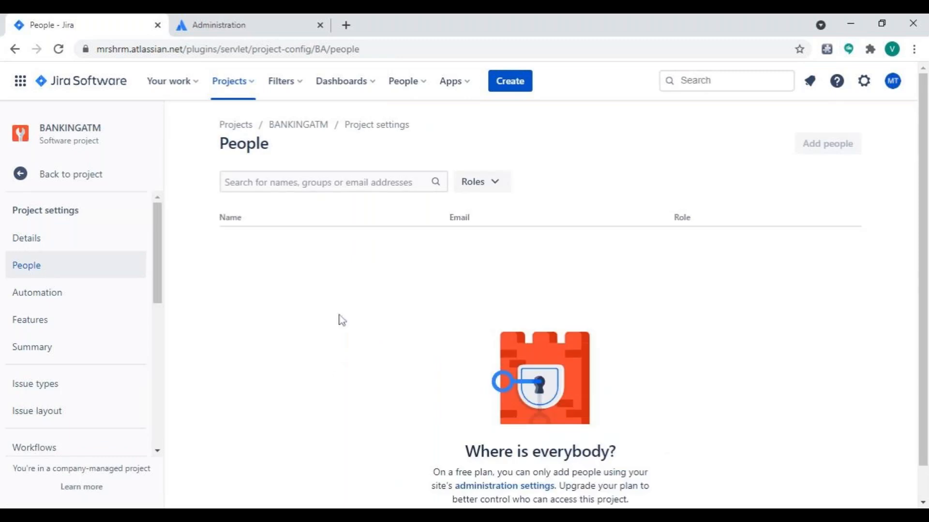
scroll(325, 363, "down", 1)
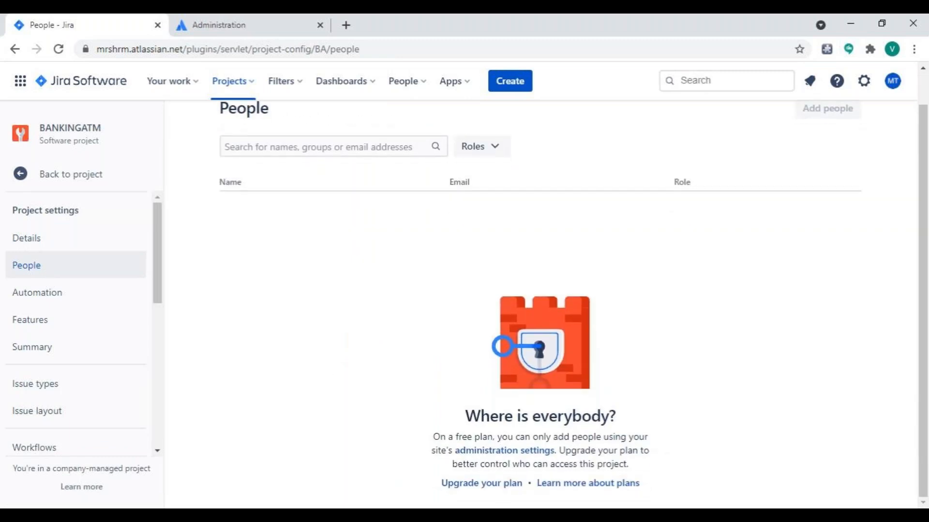
scroll(464, 404, "up", 1)
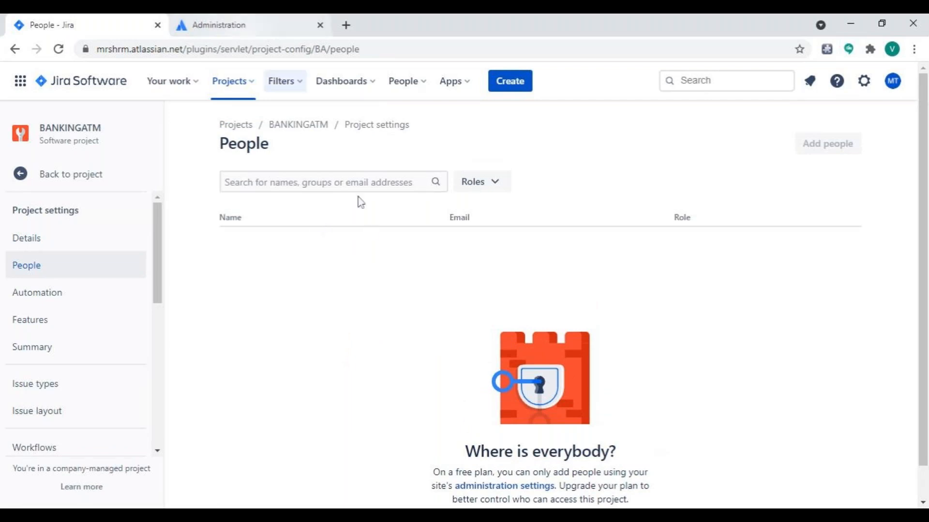
scroll(372, 231, "down", 1)
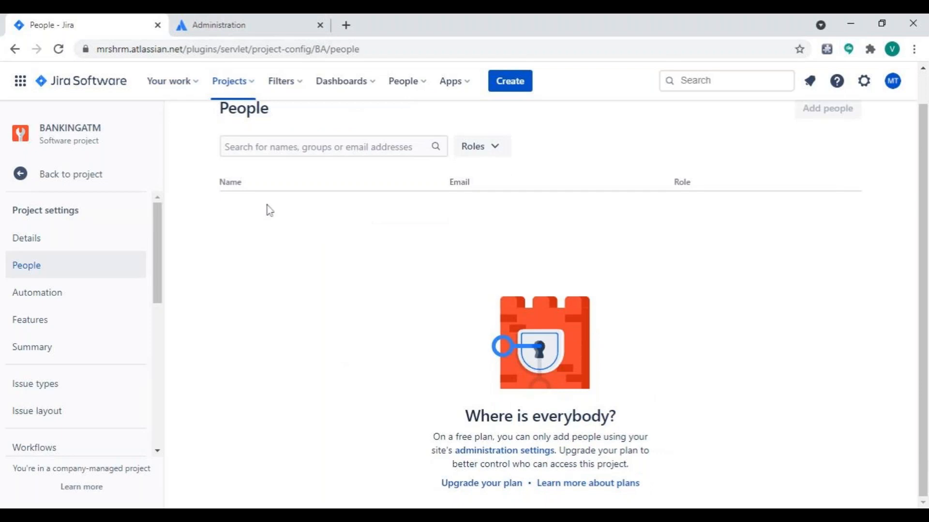
scroll(270, 210, "up", 1)
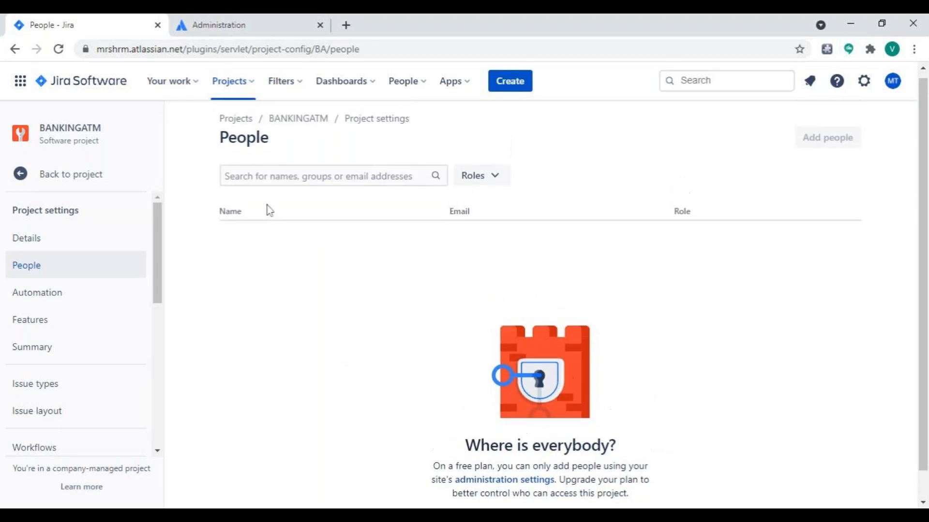
View the list of all Jira projects and look over the available Jira settings categories.
left_click(252, 88)
left_click(261, 231)
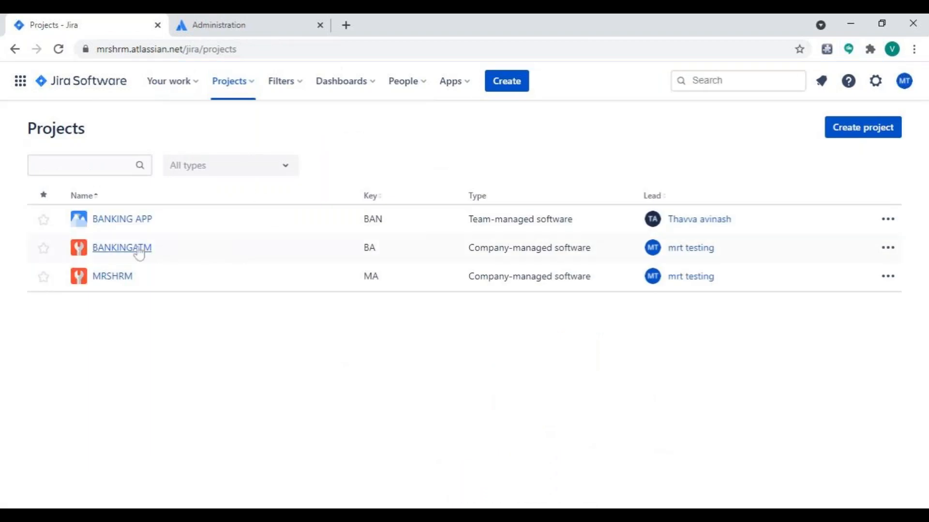
left_click(250, 18)
left_click(67, 20)
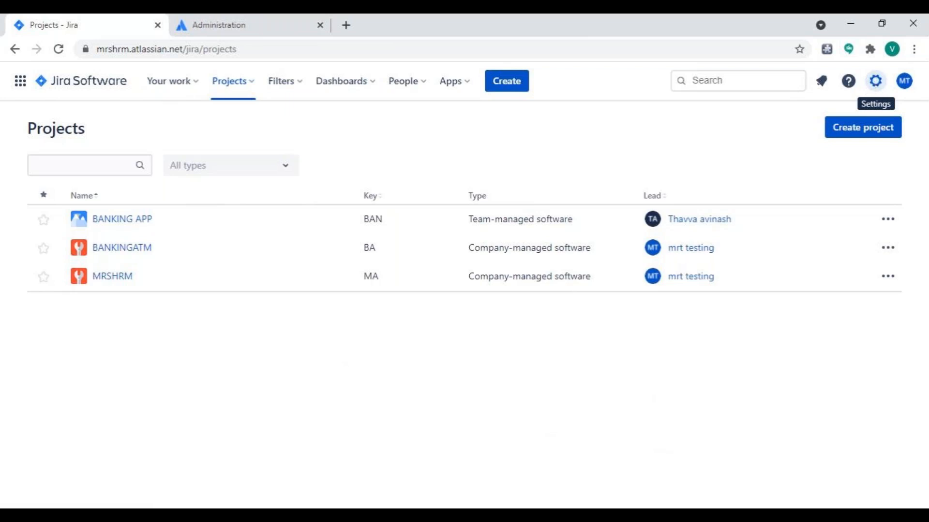
left_click(875, 82)
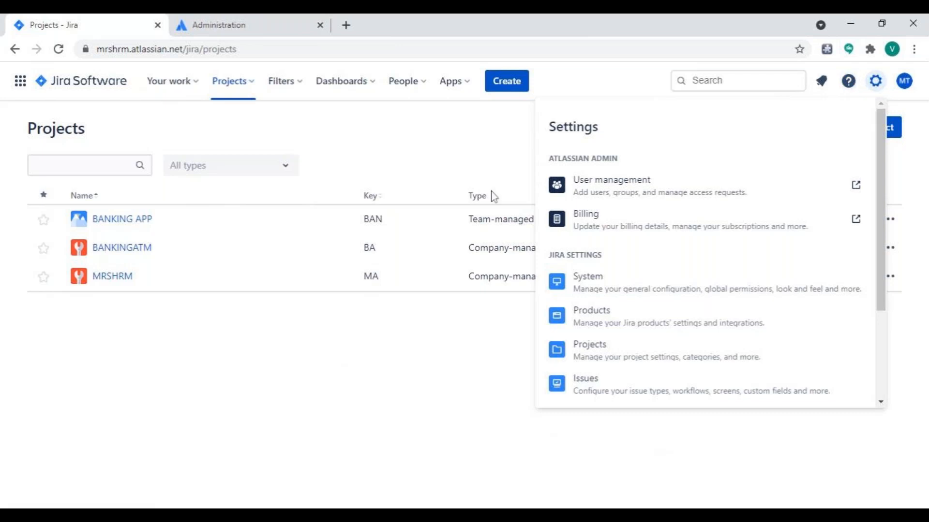
left_click(479, 375)
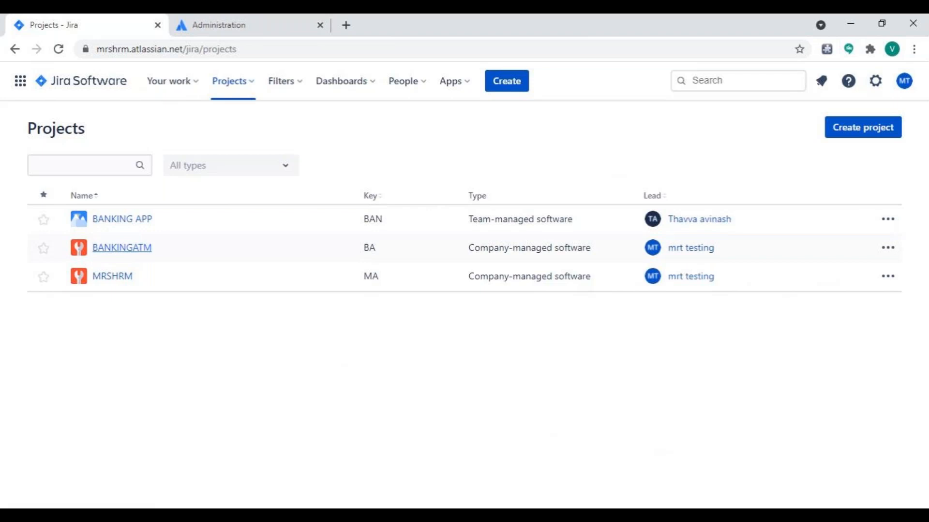
Open the BANKINGATM project's backlog and show its Versions panel.
left_click(143, 247)
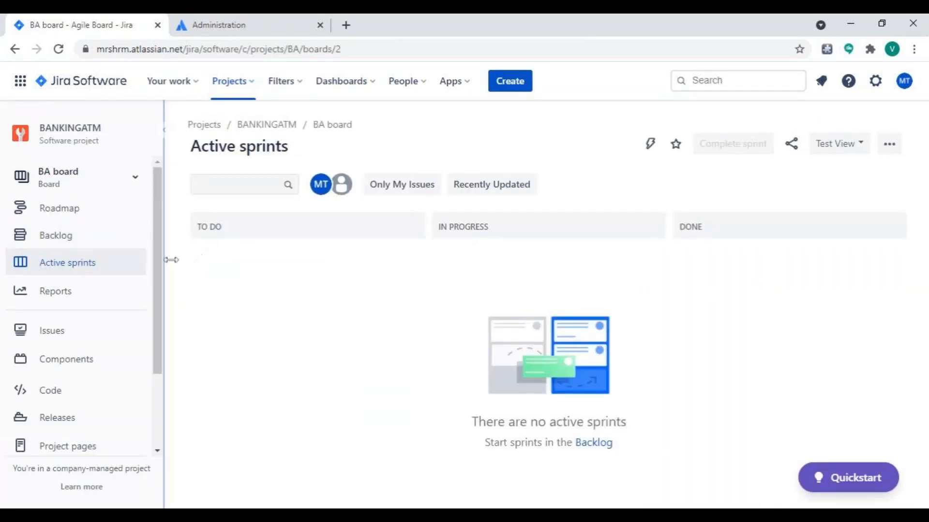
left_click(100, 249)
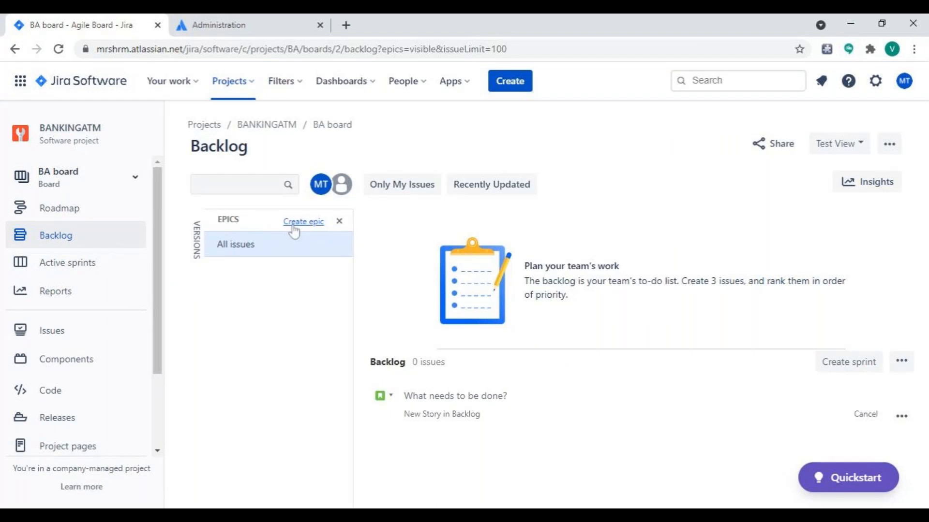
left_click(197, 240)
left_click(200, 244)
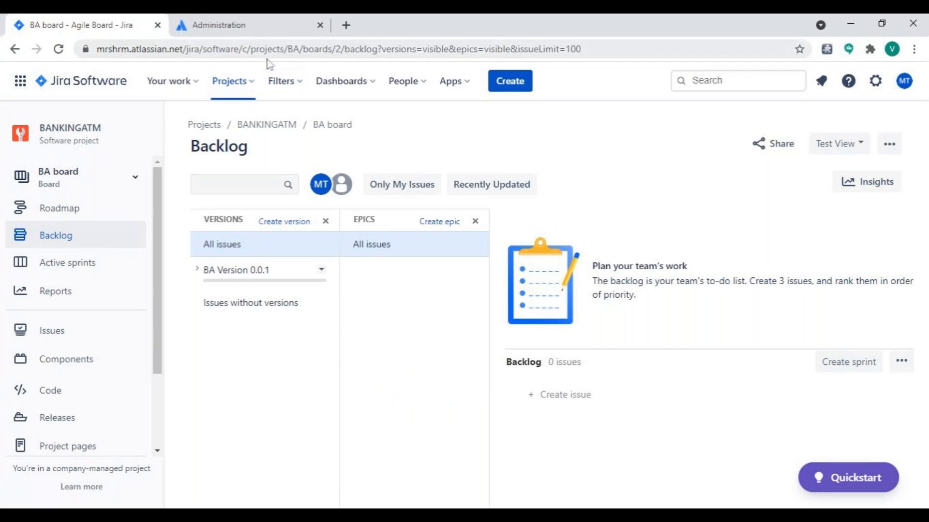
Hide the Versions panel and start a new epic named "CARD INSERTION" in the BANKINGATM project.
left_click(291, 517)
left_click(326, 222)
left_click(305, 223)
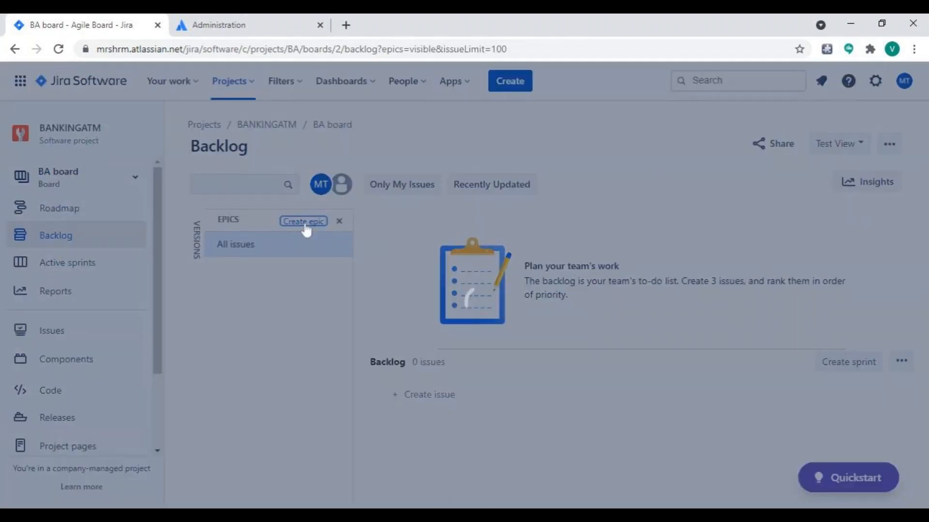
type("CARD INSERTION")
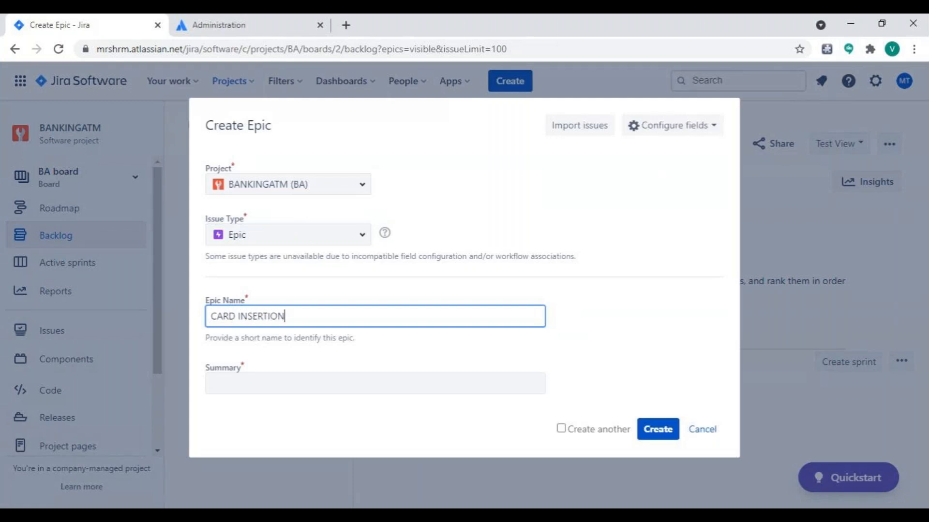
Give the epic the summary "As a user I want to with draw money using a valid ATM CArd" and create it with Create another enabled.
left_click(382, 383)
type("As a user ")
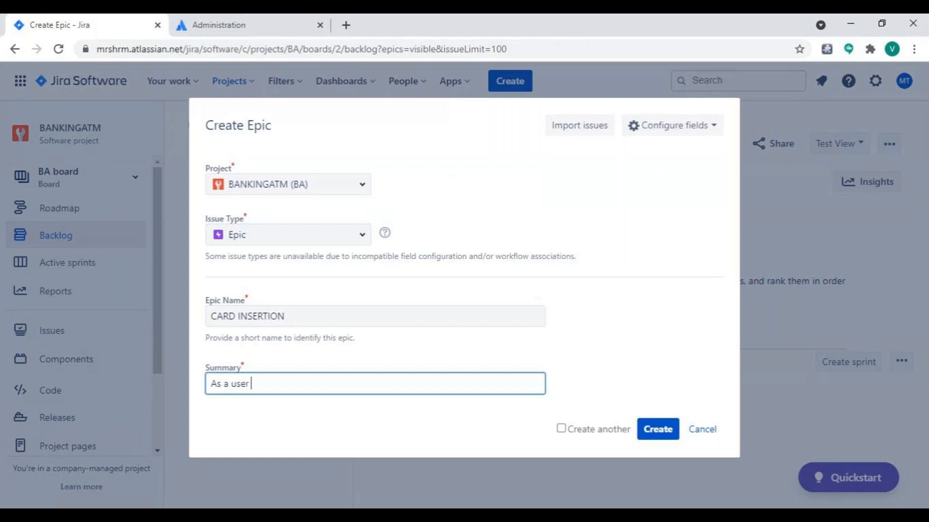
type("I want to with draw money using a valid ATM CArd")
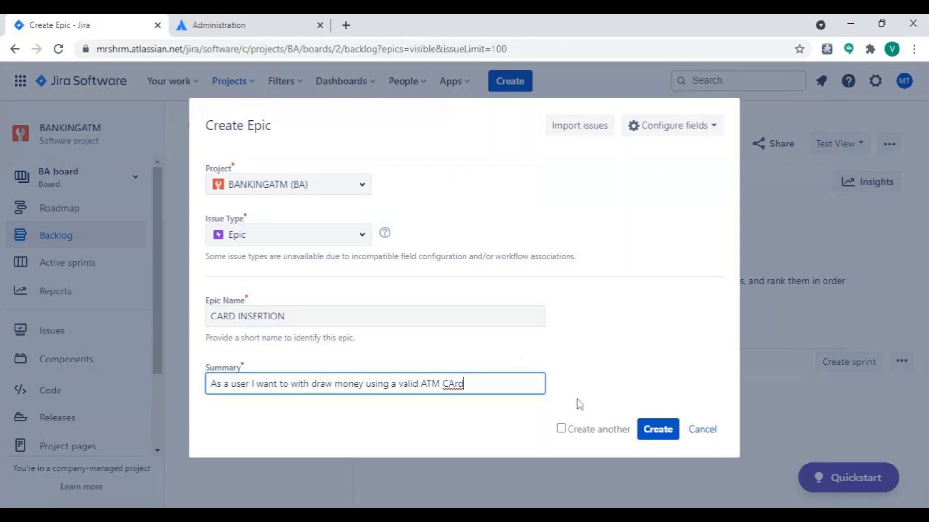
left_click(562, 429)
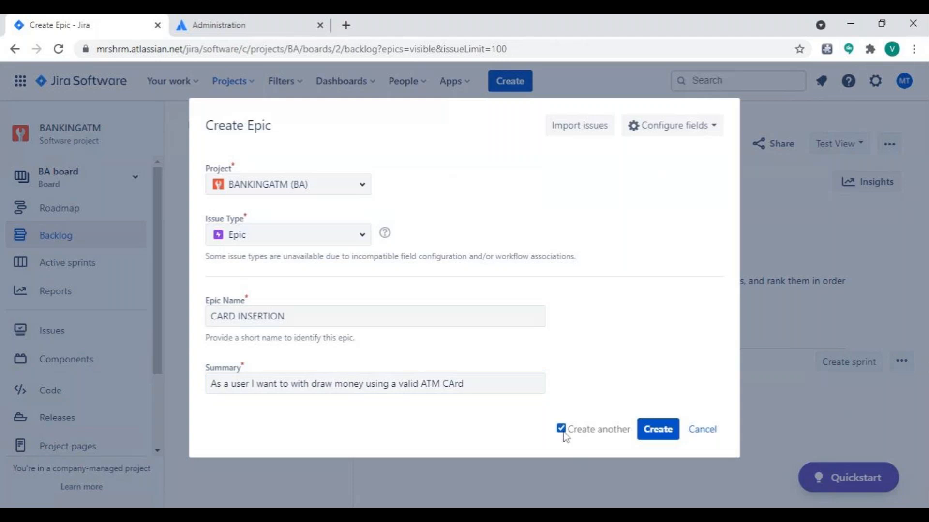
left_click(650, 434)
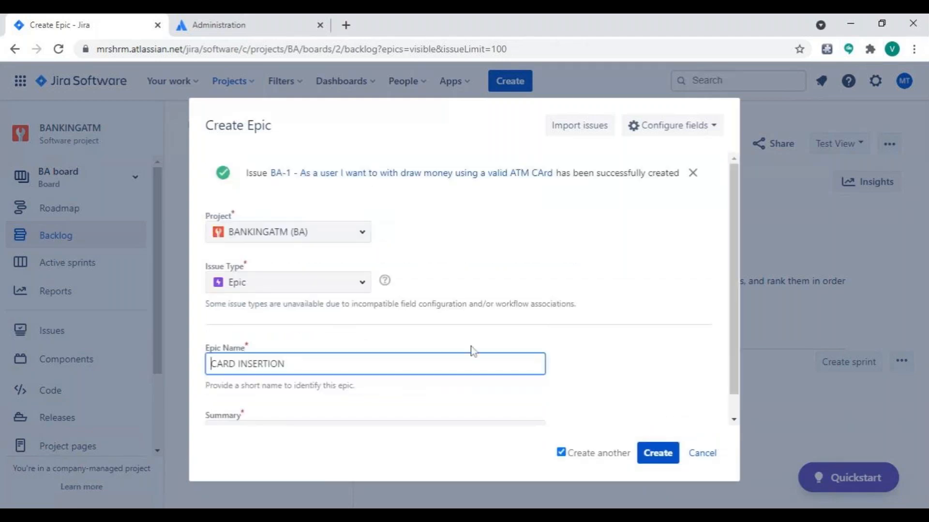
Replace the epic name with "AMOUNT WITHDRAW" for the next epic.
left_click(435, 364)
left_click_drag(310, 364, 170, 383)
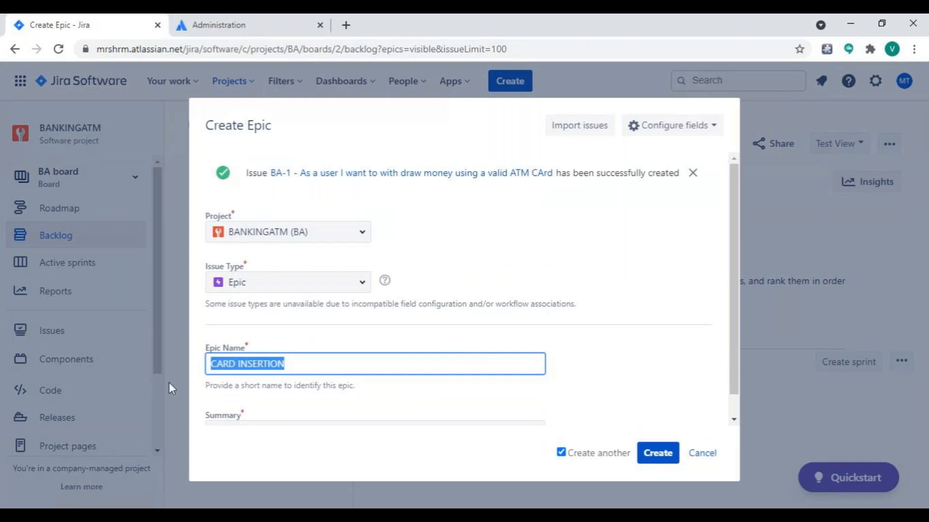
key("BackSpace")
type("AMOUNT WI")
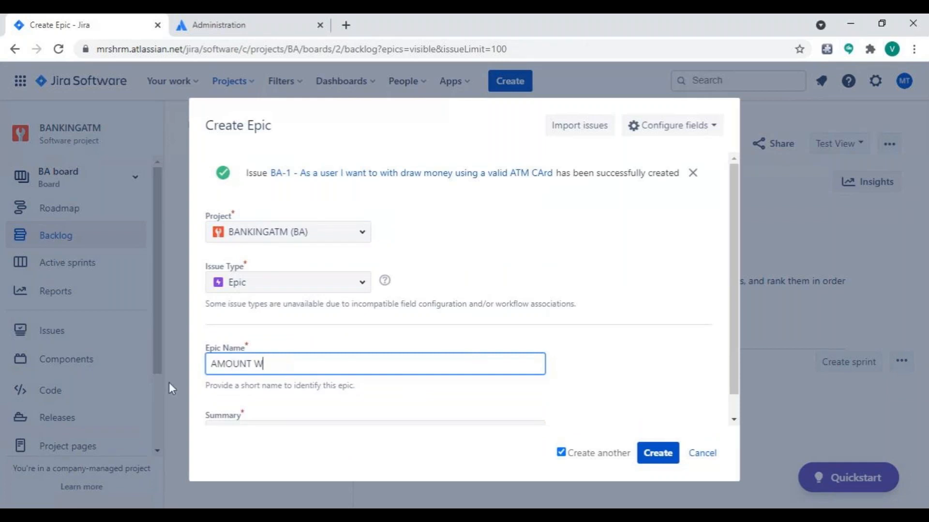
type("THDRAWL")
key("BackSpace")
key("BackSpace")
key("BackSpace")
type("AW")
Enter the summary "As a User I want to withdraw money from saving account" and create the epic with Create another turned off.
left_click(278, 431)
scroll(276, 423, "down", 1)
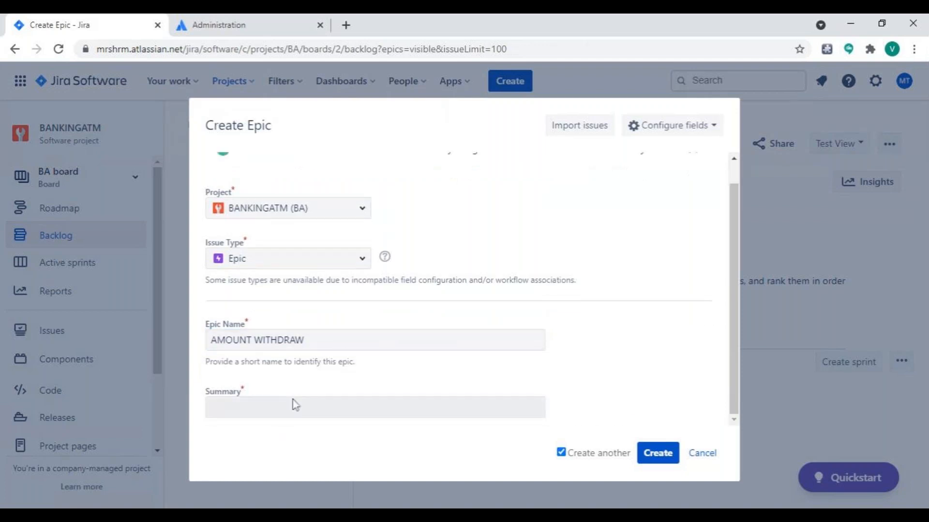
double_click(277, 409)
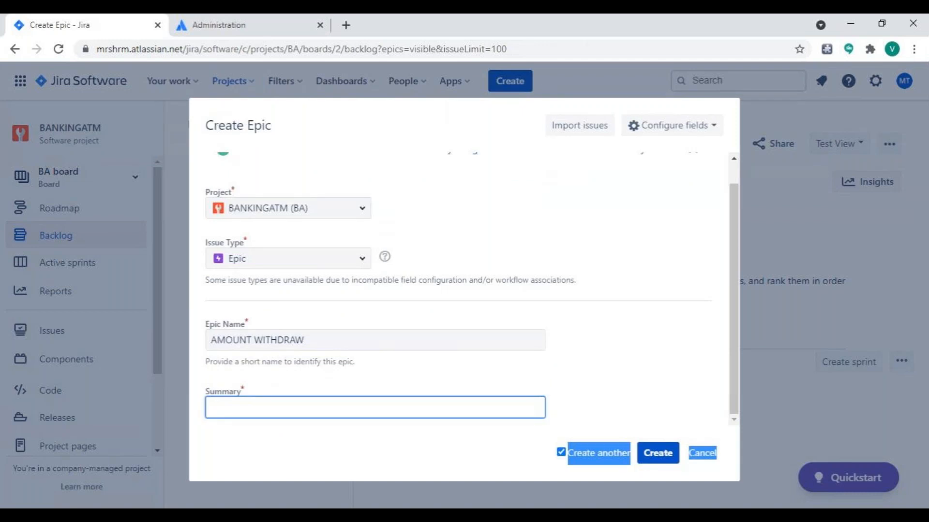
type("As a U")
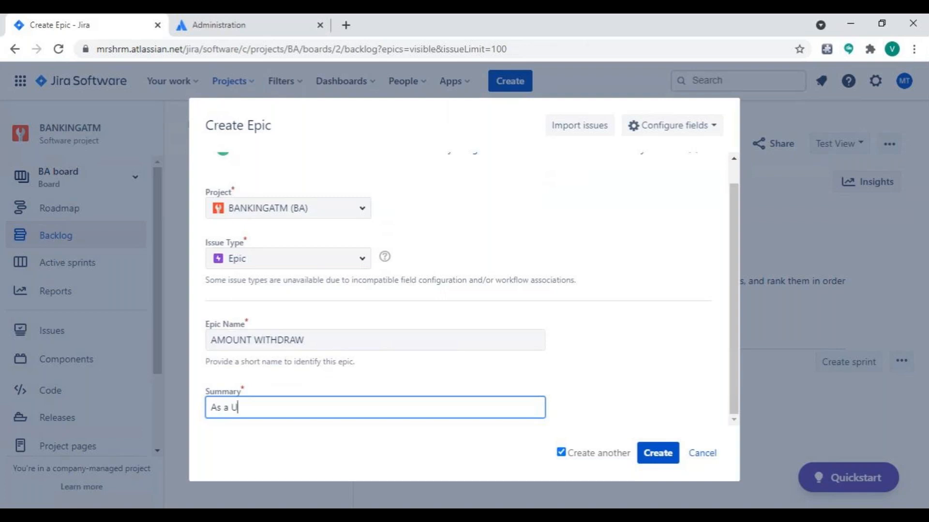
type("ser I want to withdraw ")
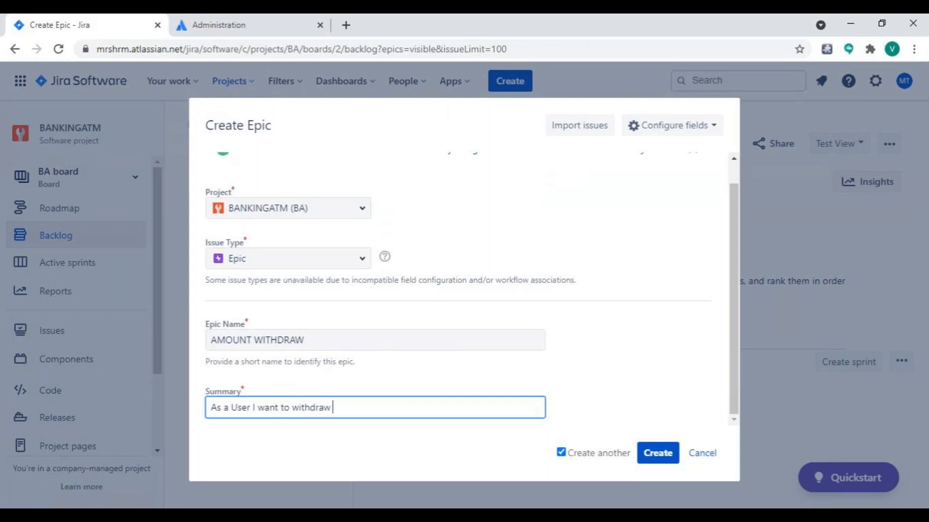
type("money from saving a")
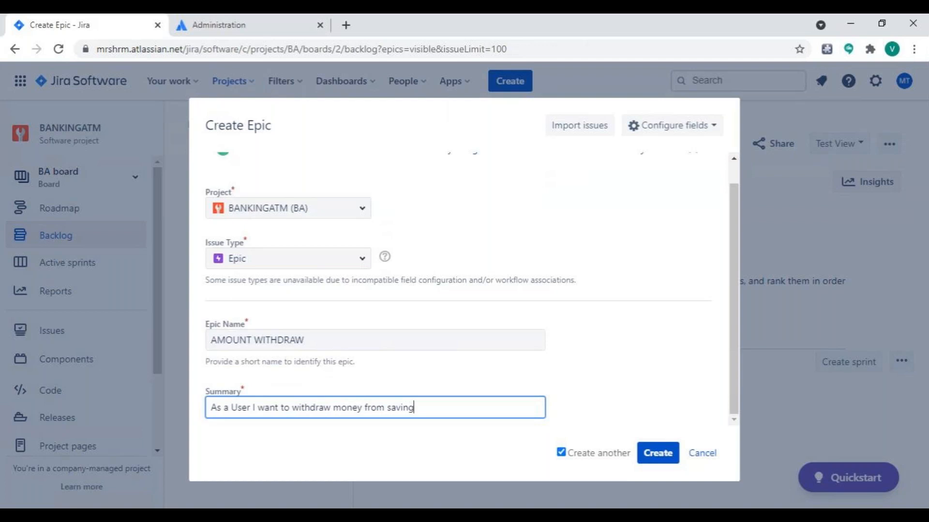
type("ccount")
left_click(561, 455)
left_click(654, 455)
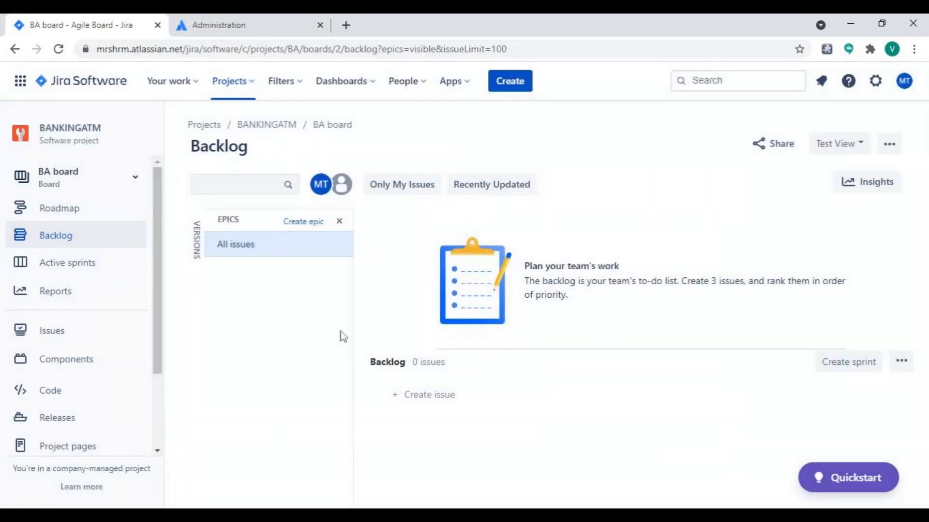
Reload the backlog to refresh the list of epics, and hide the Epics panel.
left_click(237, 254)
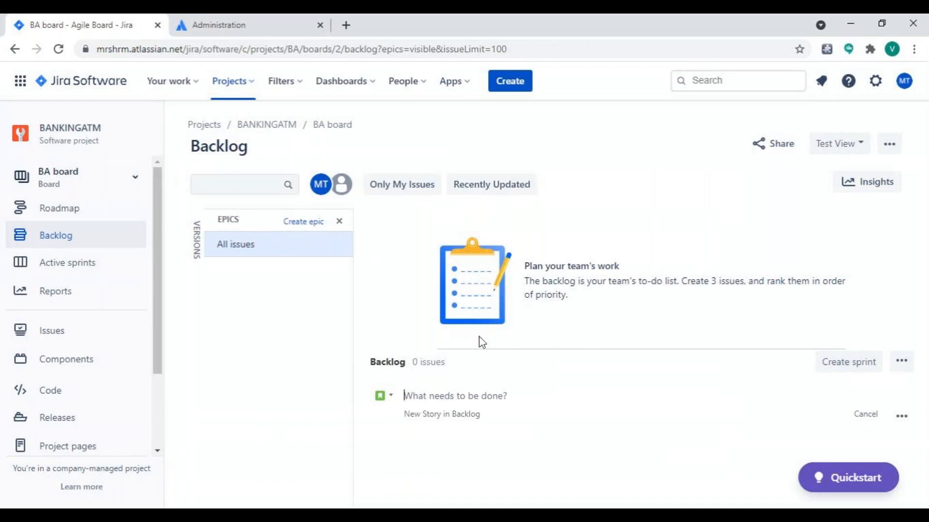
left_click(56, 55)
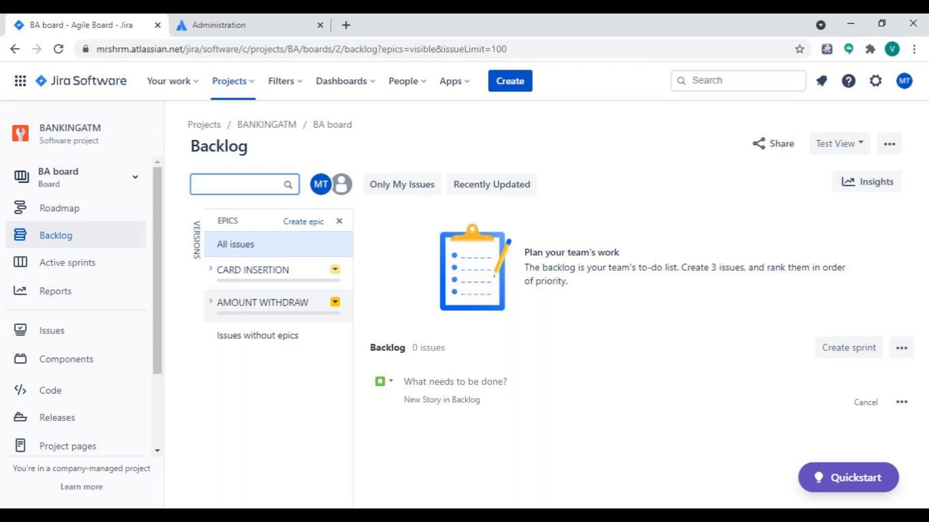
left_click(340, 221)
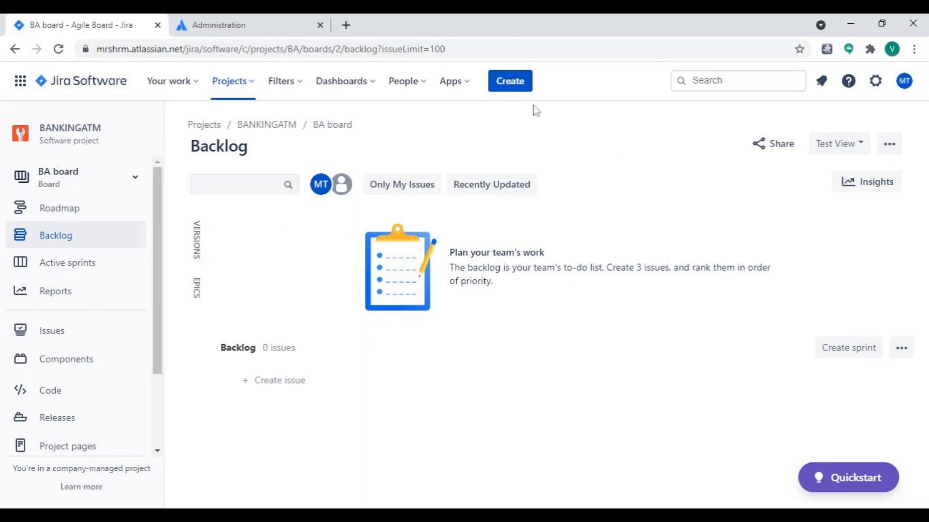
left_click(506, 89)
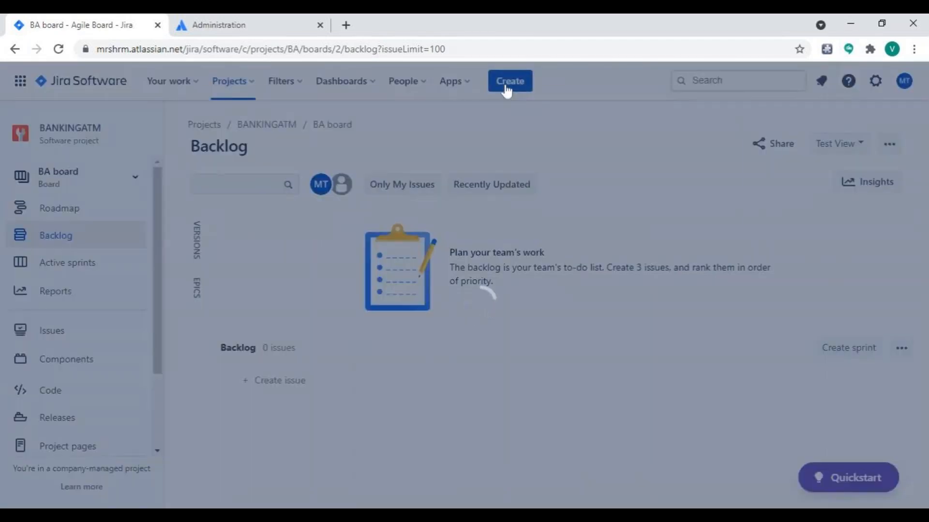
left_click(699, 459)
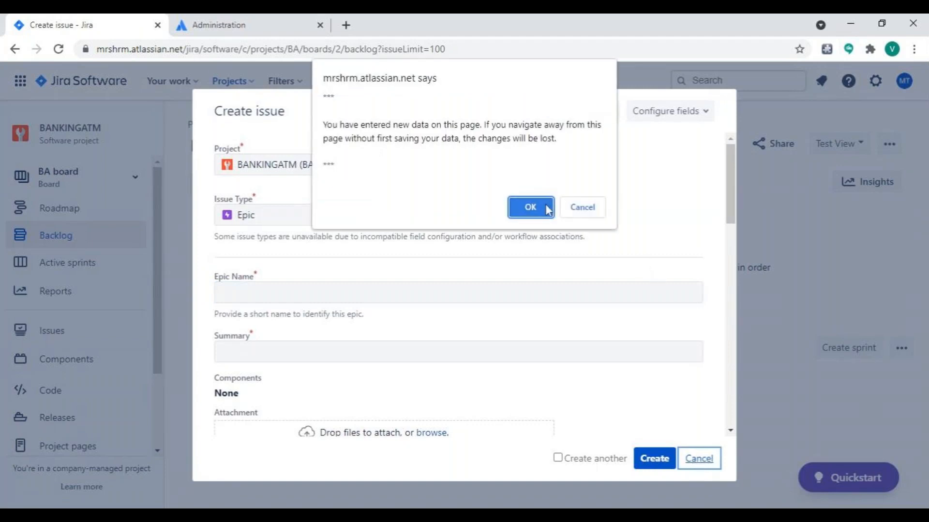
left_click(583, 209)
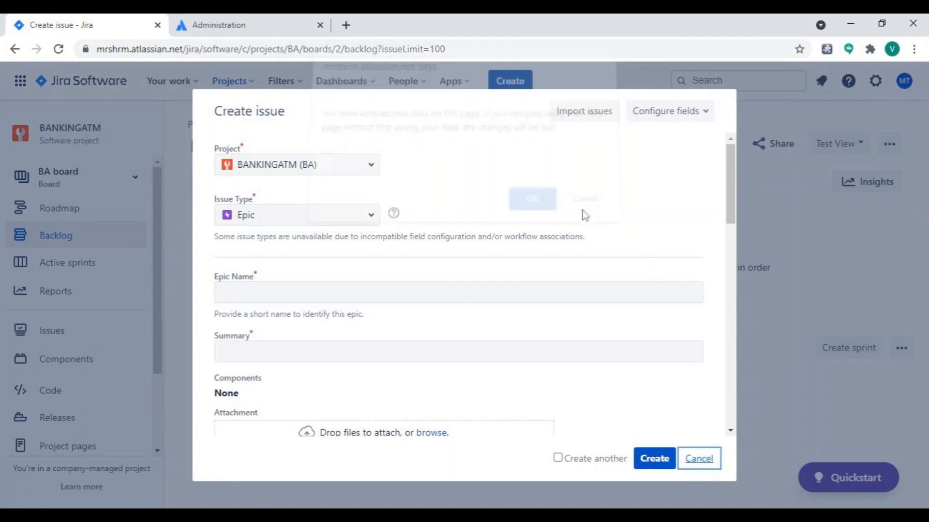
left_click(699, 459)
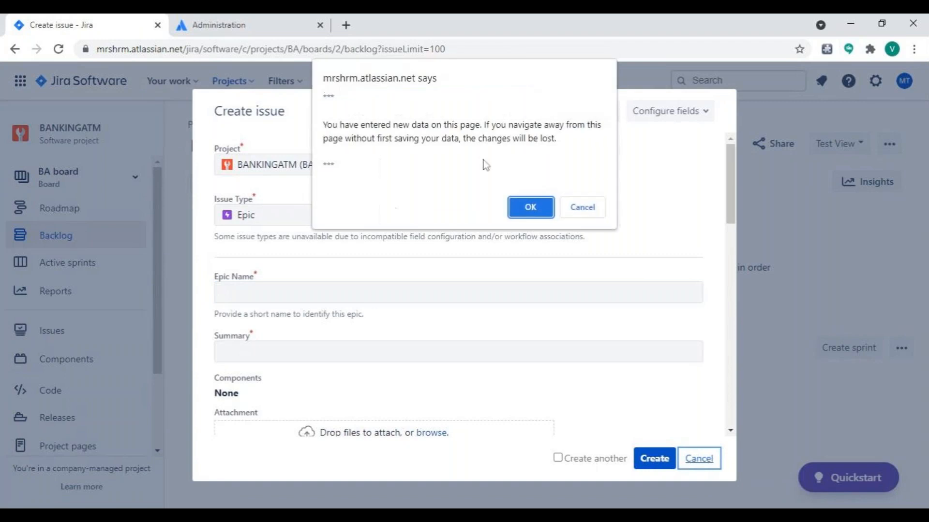
left_click(531, 208)
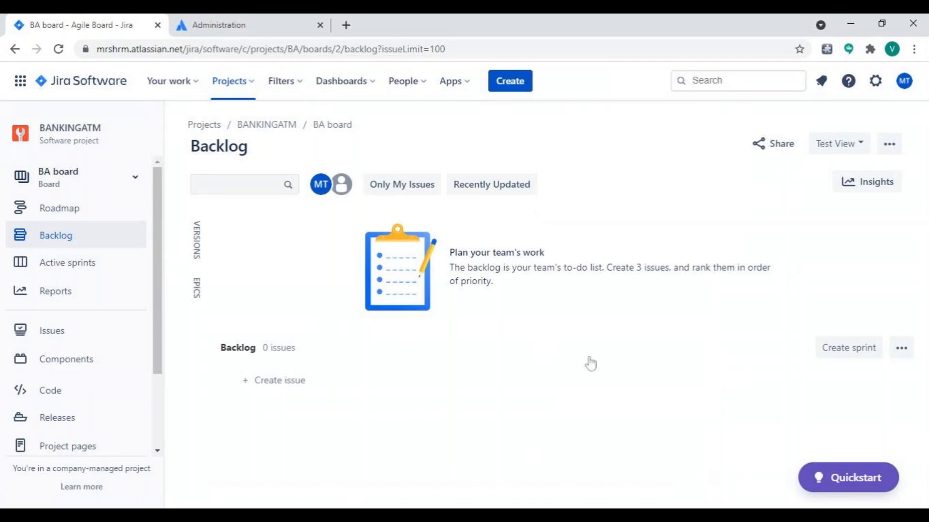
left_click(888, 146)
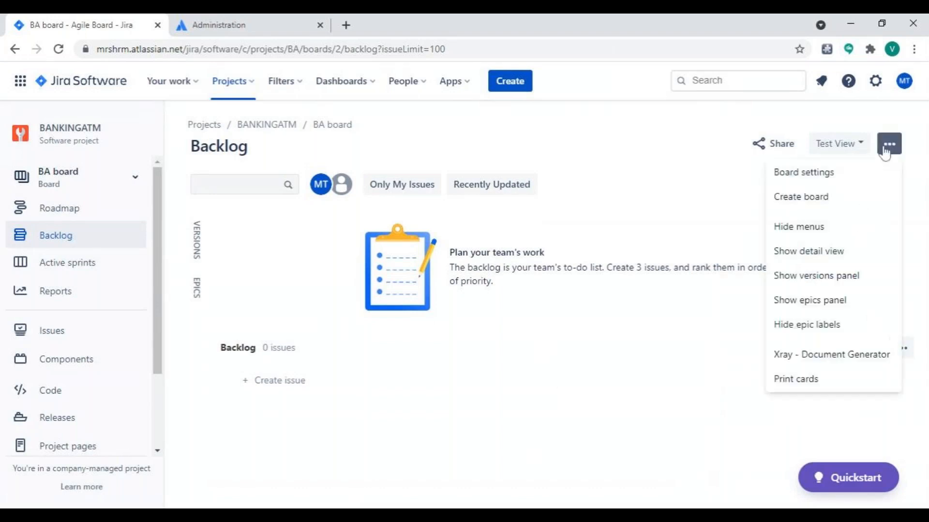
left_click(729, 216)
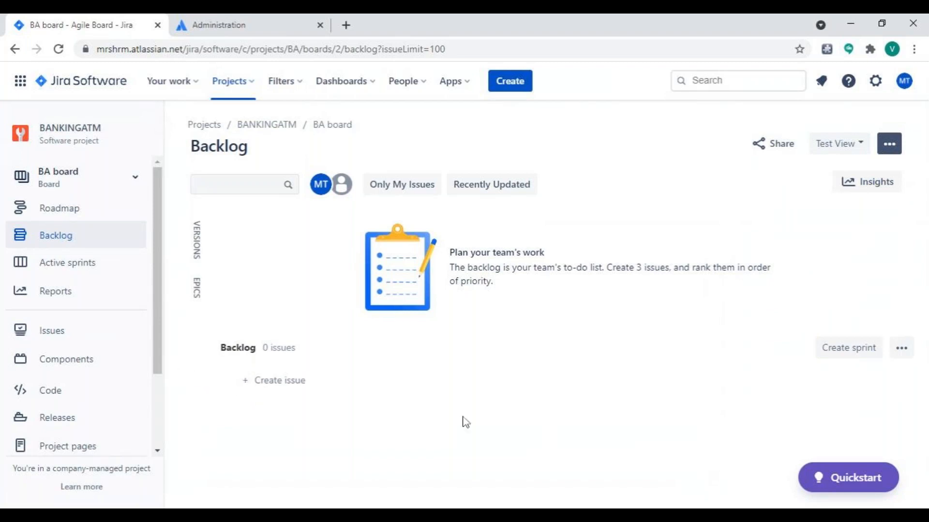
Start a new story in the backlog with a summary beginning "As a user I have use a valid ATM and PIn".
left_click(245, 384)
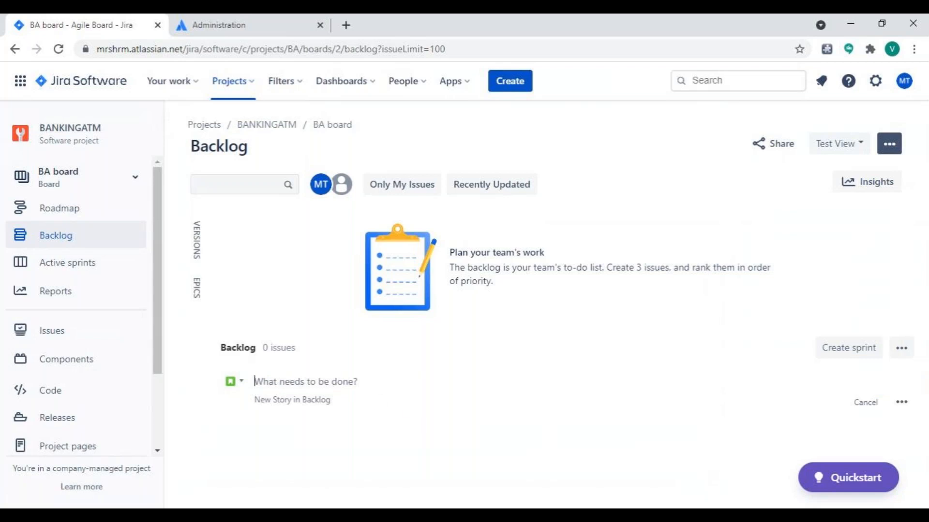
type("As a user I have use a")
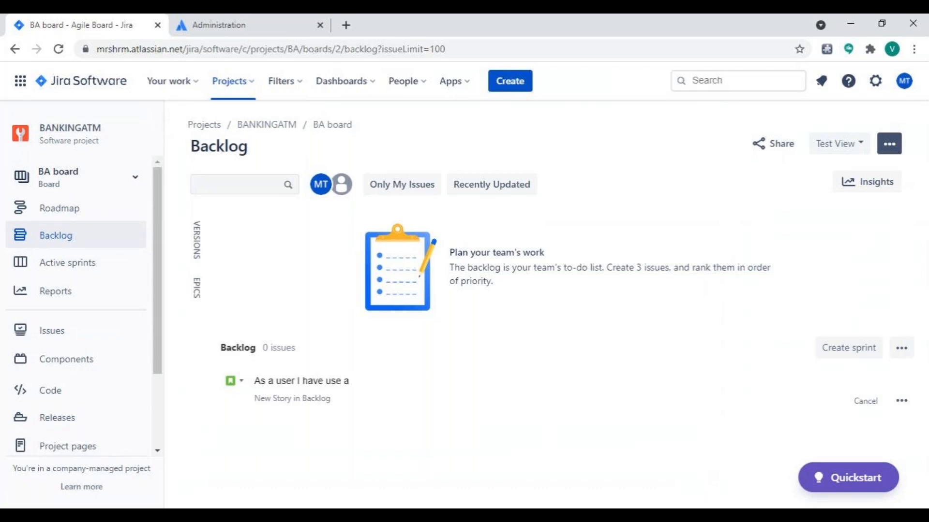
type("valid a")
key("BackSpace")
type("ATM and PIn t")
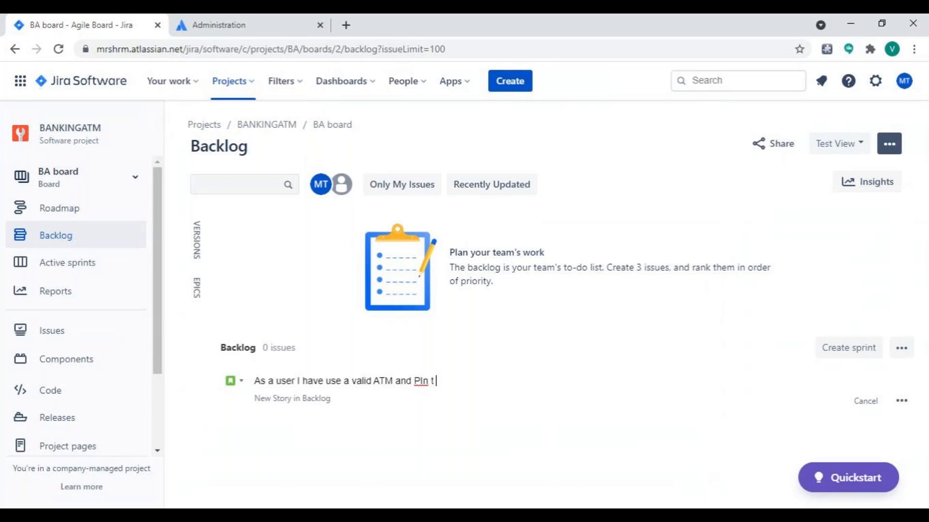
type(" star")
Complete the story summary with "so that I can be able withdraw money".
key("BackSpace")
key("BackSpace")
key("BackSpace")
key("BackSpace")
key("BackSpace")
type("star")
type("t")
key("BackSpace")
key("BackSpace")
key("BackSpace")
key("BackSpace")
key("BackSpace")
type("o that I can be able withd")
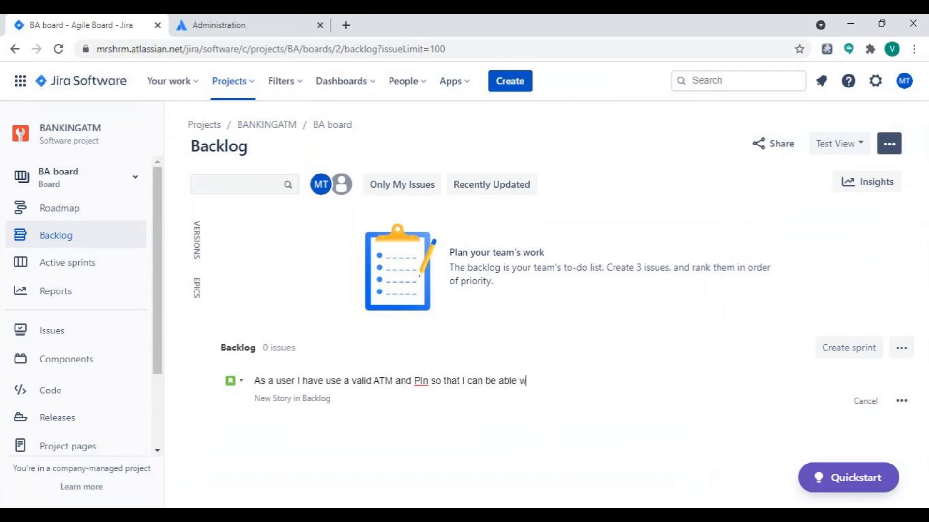
type("raw from")
key("BackSpace")
key("BackSpace")
key("BackSpace")
key("BackSpace")
type("money")
Open the full create form for the story and begin its description with the line "Acceptance Criteria:" followed by a new line.
left_click(900, 406)
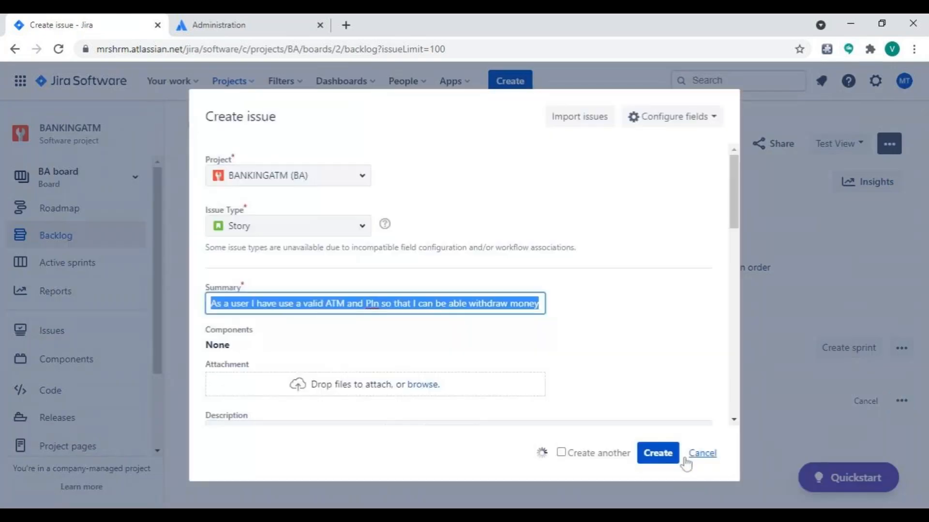
scroll(436, 358, "down", 4)
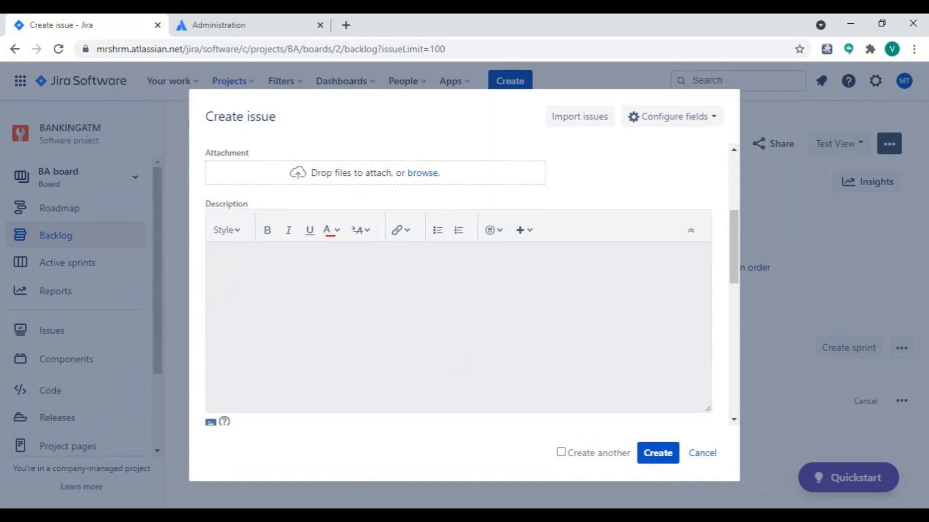
scroll(458, 286, "up", 5)
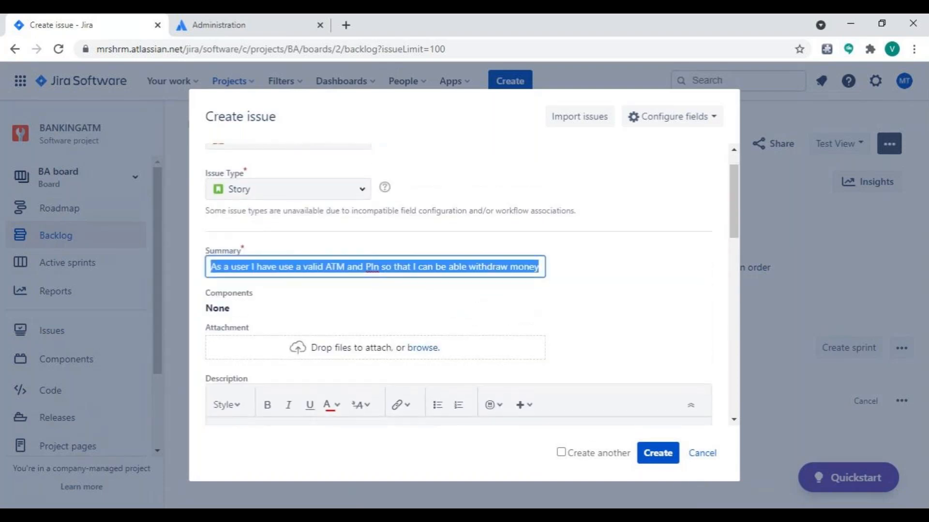
scroll(458, 285, "down", 6)
left_click(422, 348)
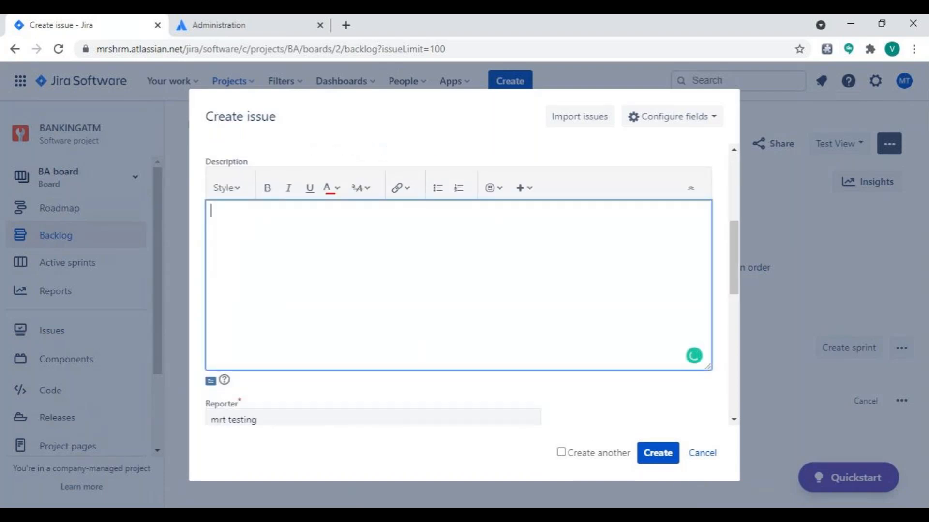
type("Acee")
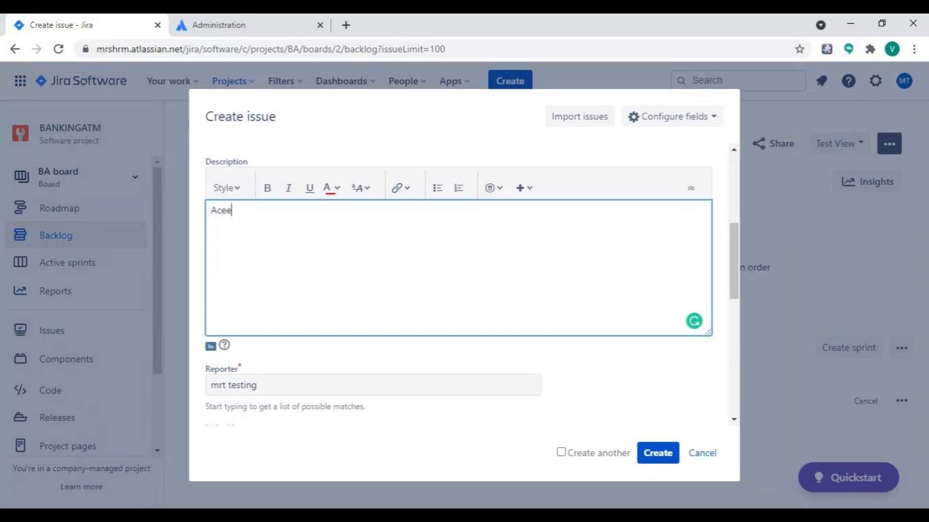
key("BackSpace")
key("BackSpace")
type("ceptance Crite")
key("BackSpace")
key("BackSpace")
type("iteria:")
key("Return")
key("alt+Tab")
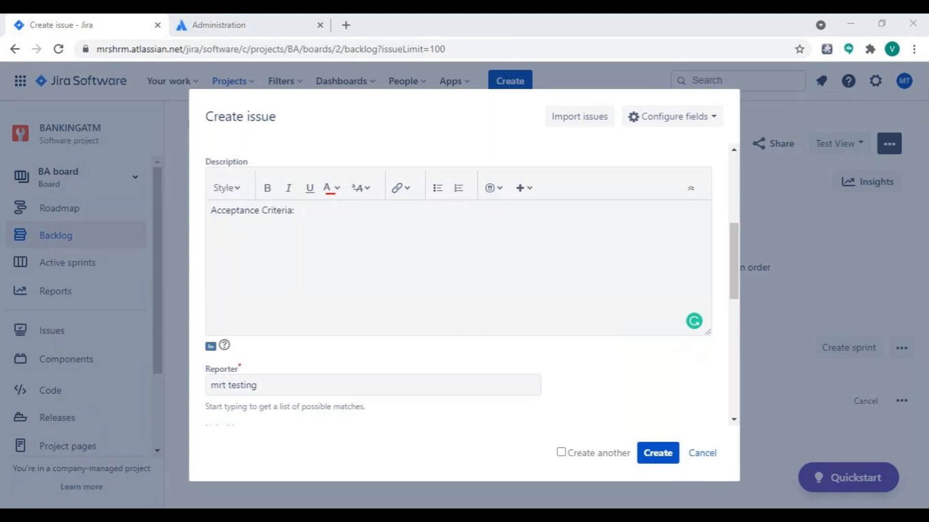
left_click(211, 223)
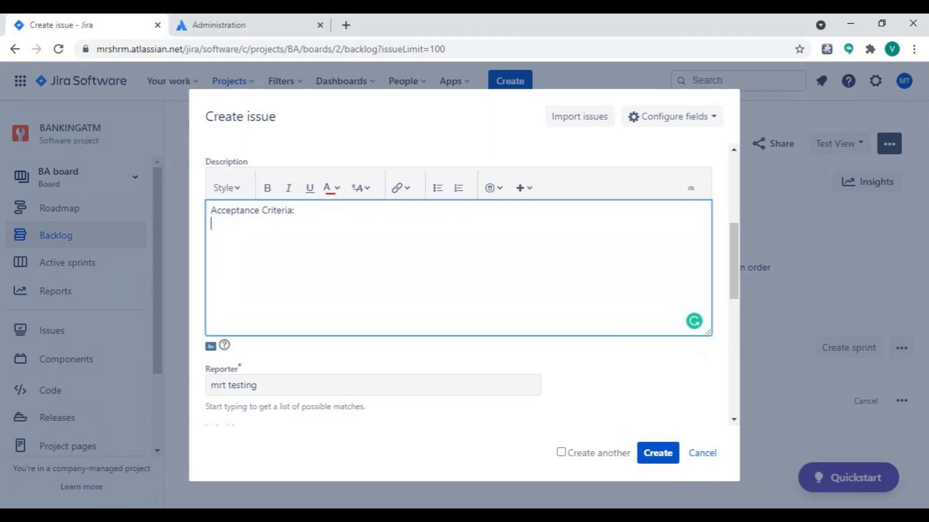
Add unbulleted lines "System must validate the card and pin code" and "In case Customer enters wrong Pin code three times then the system locks the card.".
type("System must validate the card and pin code • In case Customer enters wrong Pin code three times then the system locks the card.")
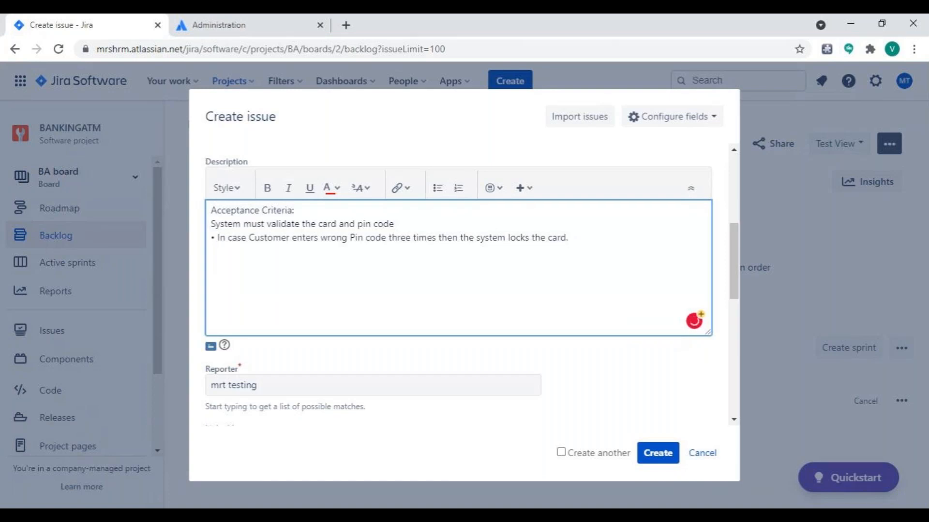
left_click(215, 237)
key("BackSpace")
key("BackSpace")
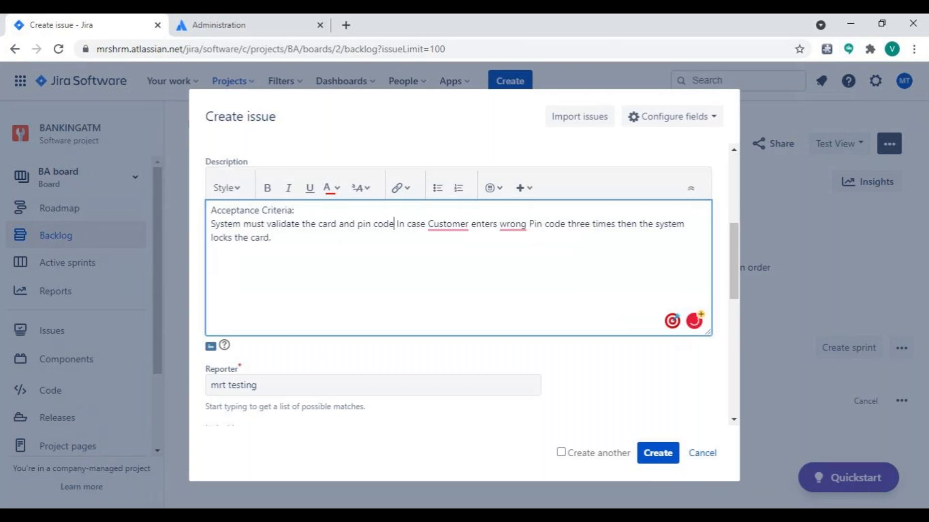
key("Return")
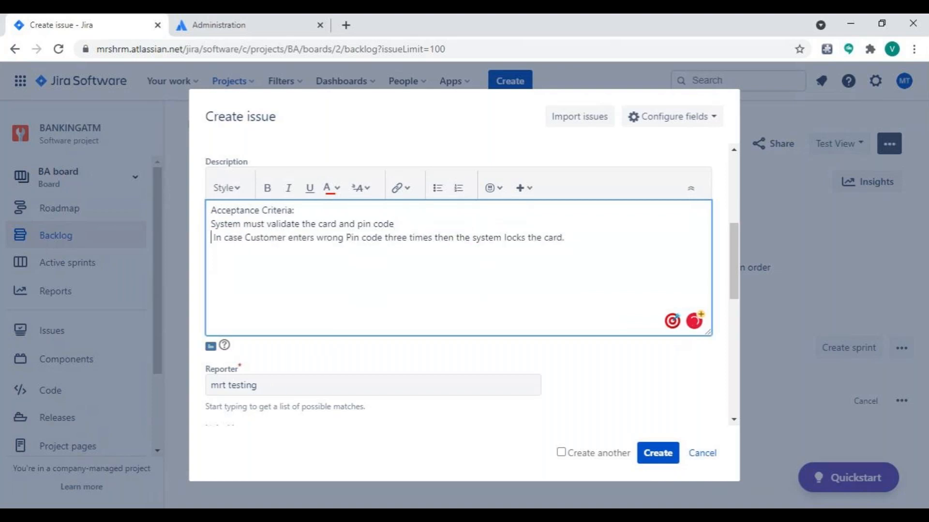
key("Delete")
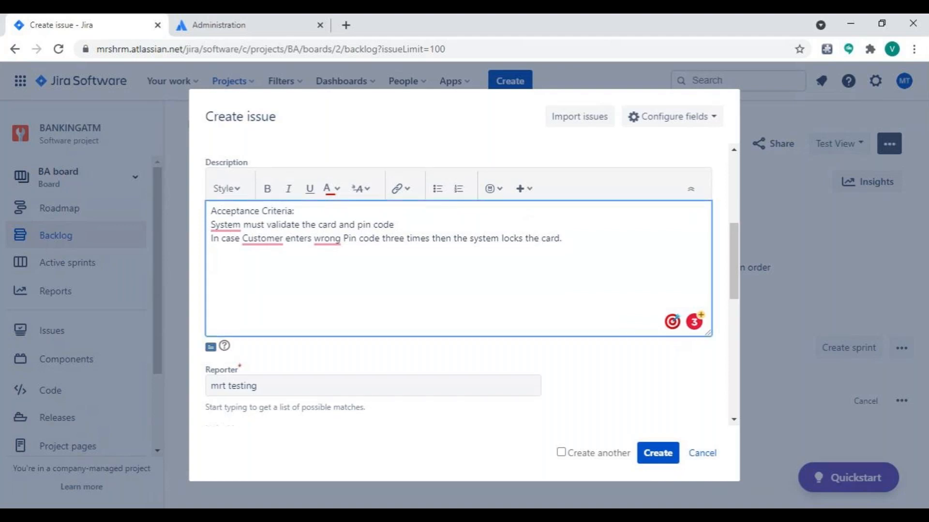
Link the story to the CARD INSERTION epic and create it in the backlog.
scroll(459, 285, "up", 5)
scroll(411, 252, "down", 5)
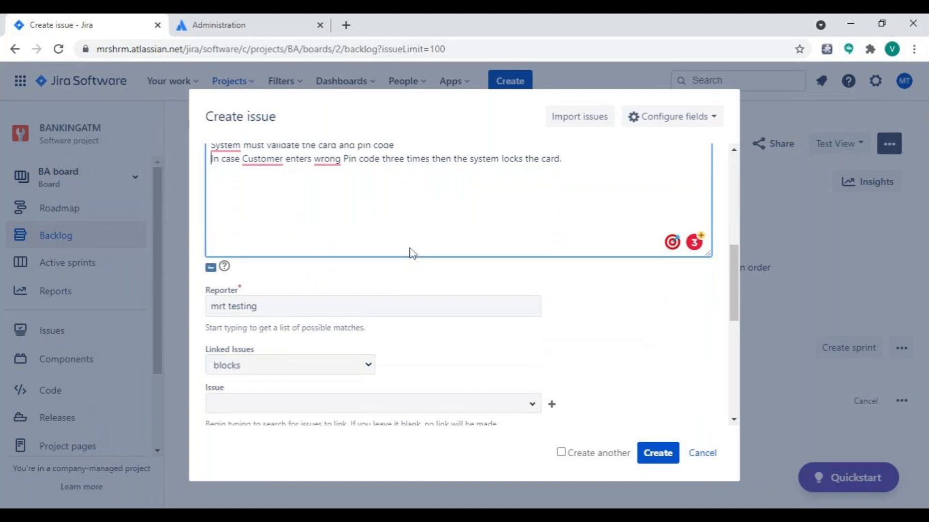
scroll(411, 271, "down", 4)
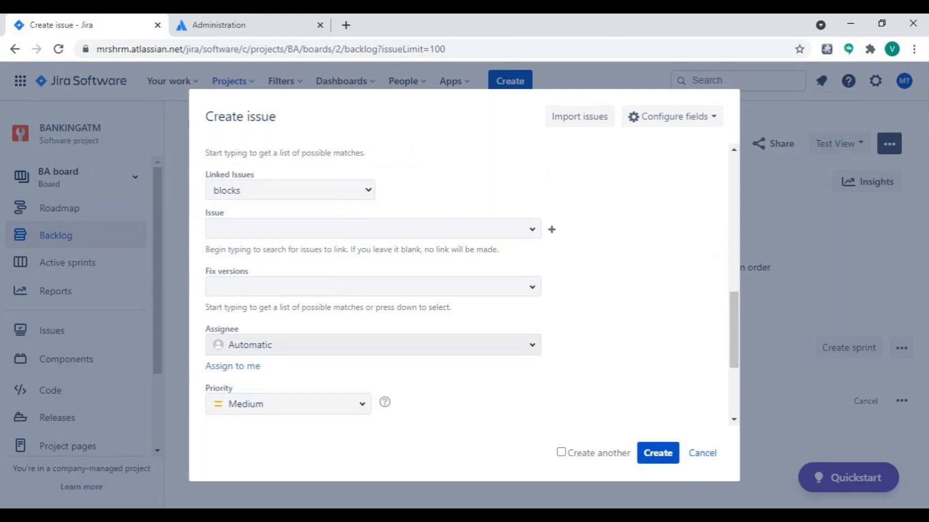
scroll(564, 327, "down", 3)
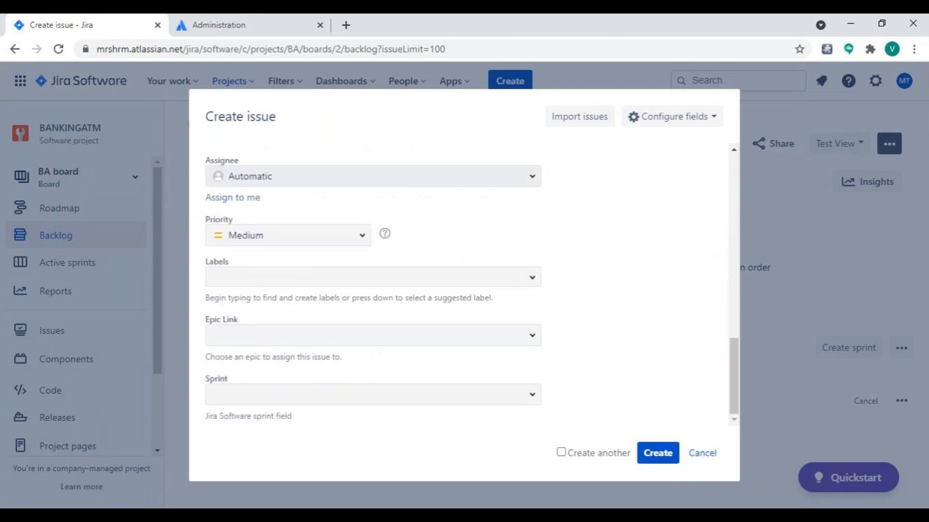
left_click(535, 341)
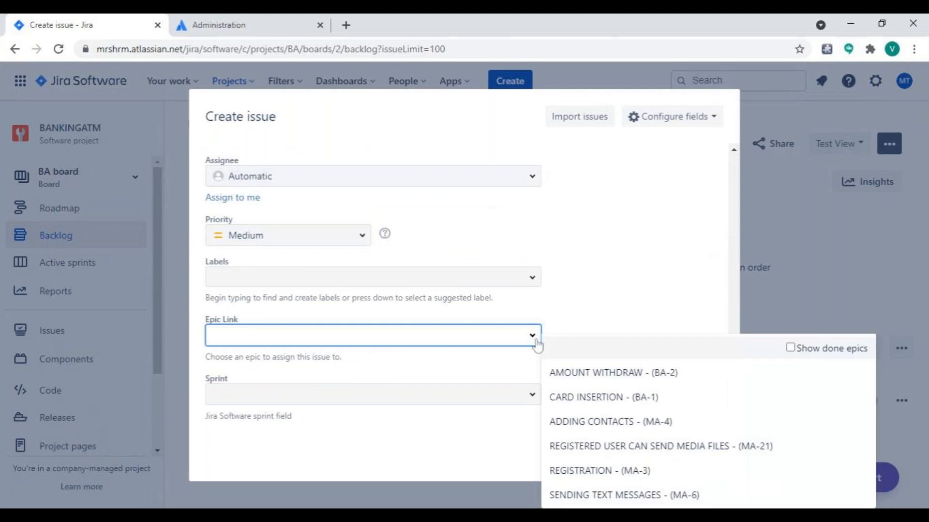
left_click(581, 403)
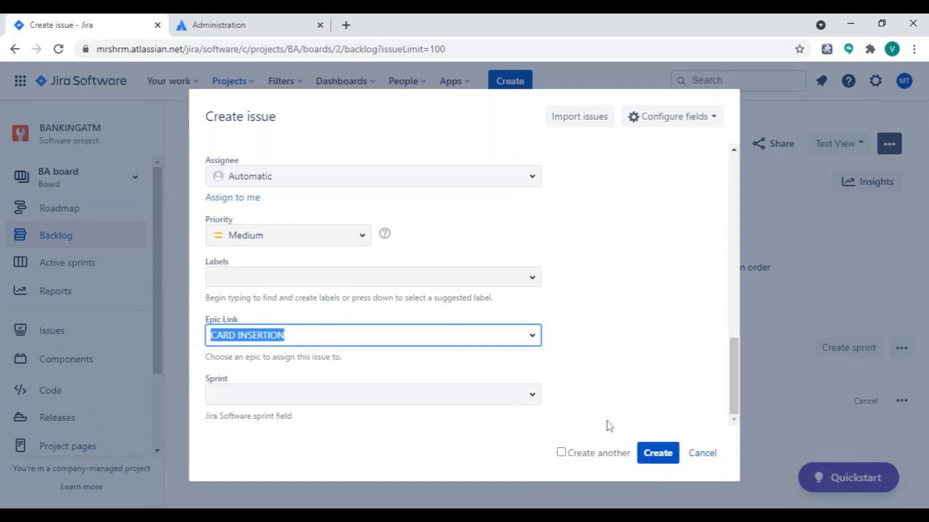
left_click(663, 457)
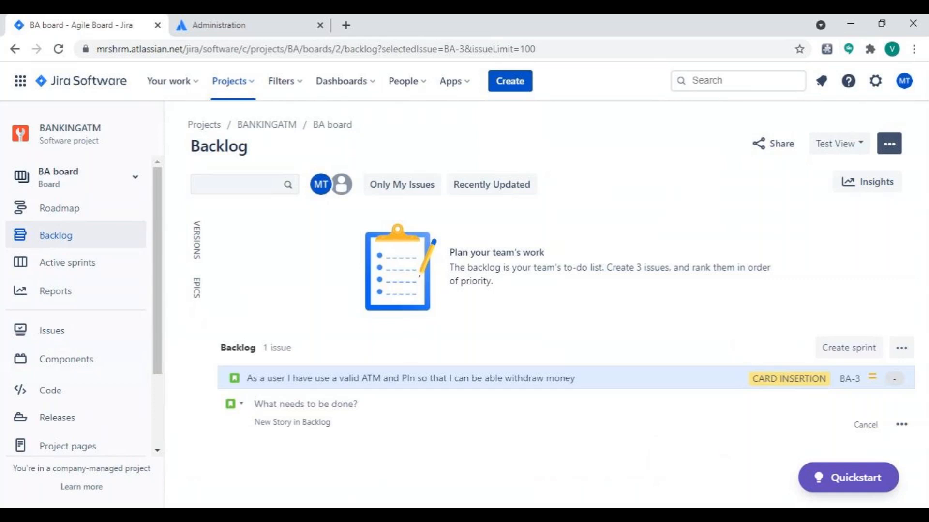
type("As")
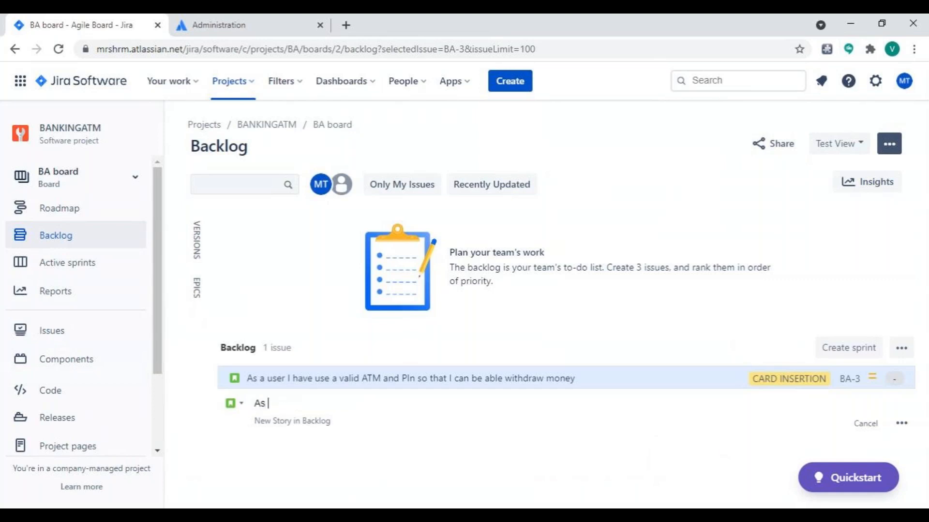
key("BackSpace")
key("BackSpace")
key("BackSpace")
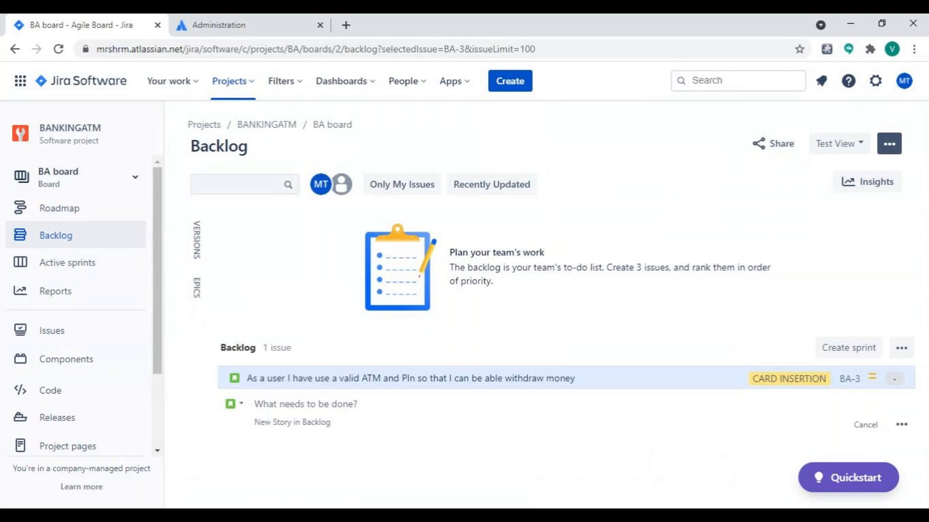
key("alt+Tab")
Open story BA-3 from the backlog in its own browser tab and set its priority to Highest.
left_click(851, 383)
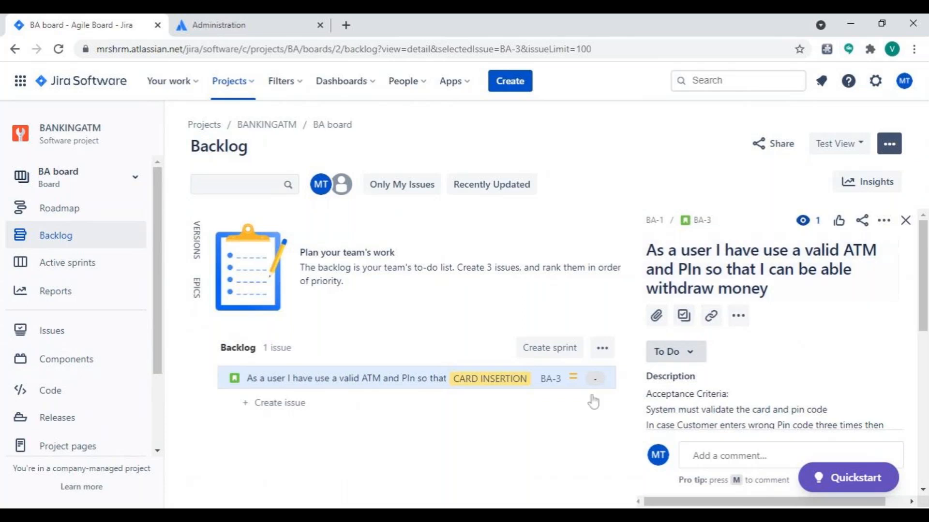
middle_click(702, 222)
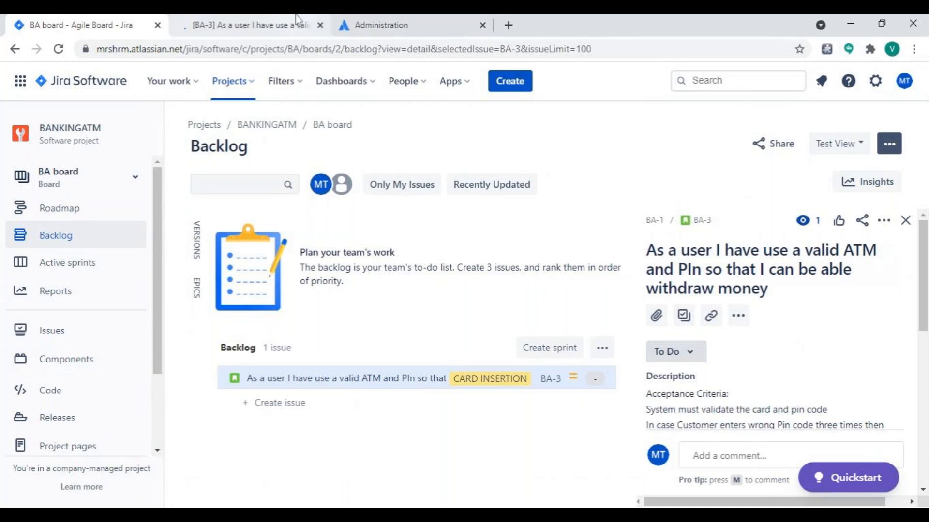
left_click(296, 19)
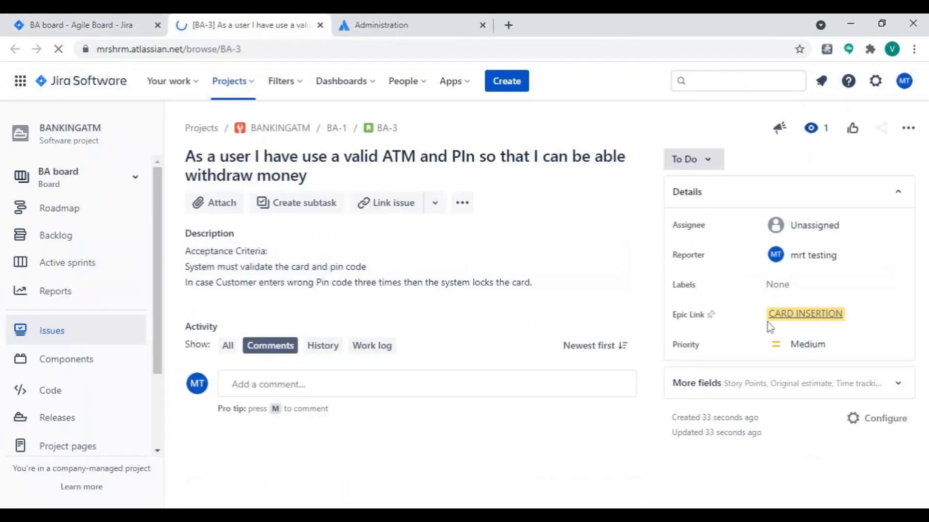
left_click(786, 352)
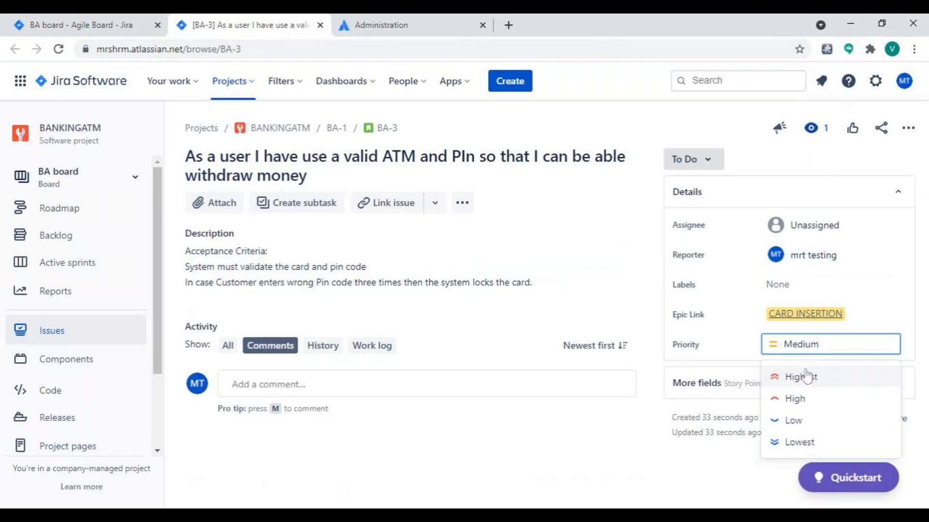
left_click(806, 382)
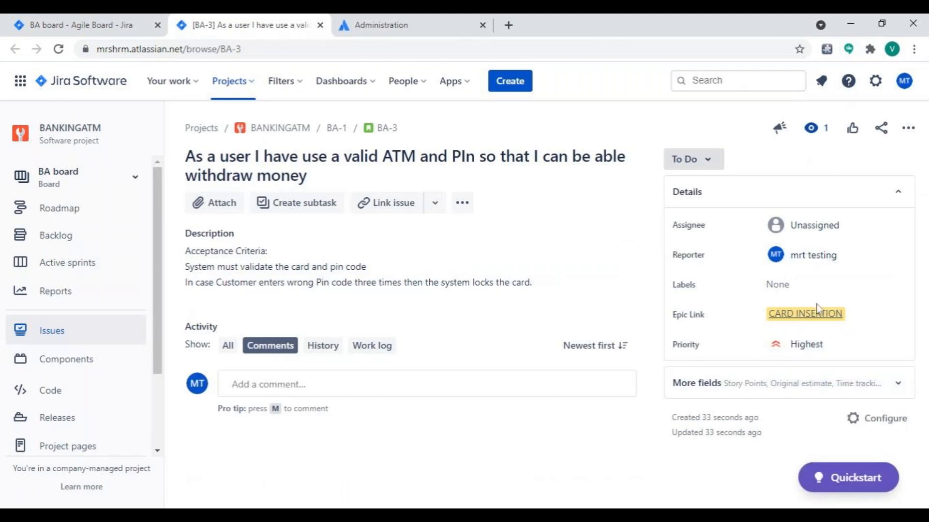
Expand the additional fields of story BA-3 and set its story points to 6.
left_click(897, 387)
scroll(818, 390, "down", 3)
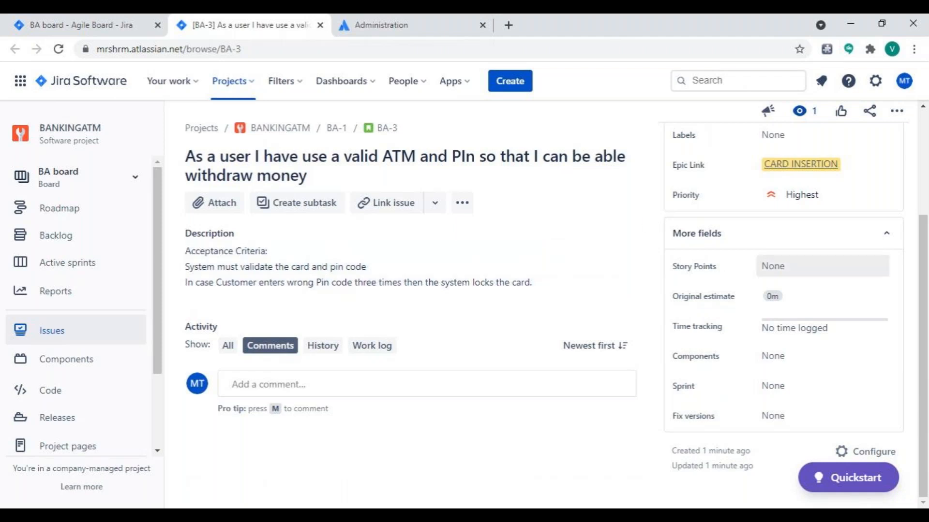
left_click(774, 266)
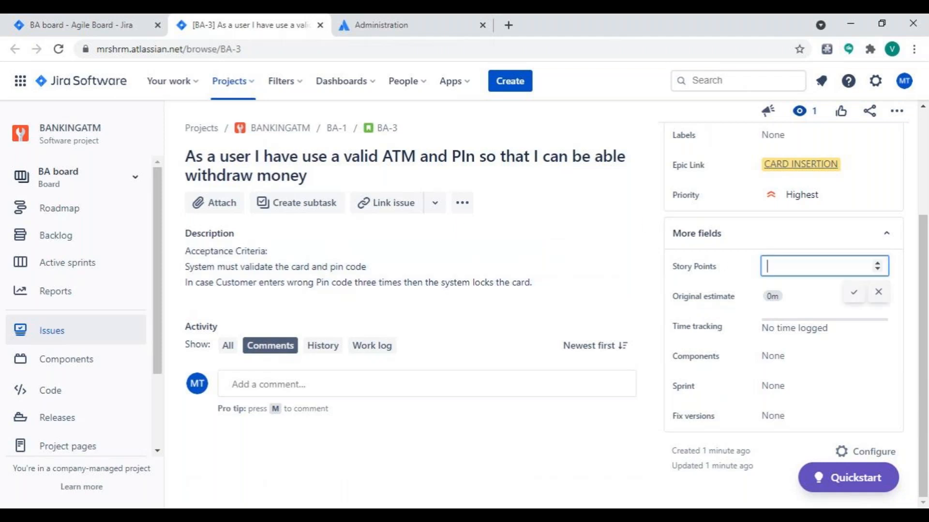
type("6")
left_click(611, 400)
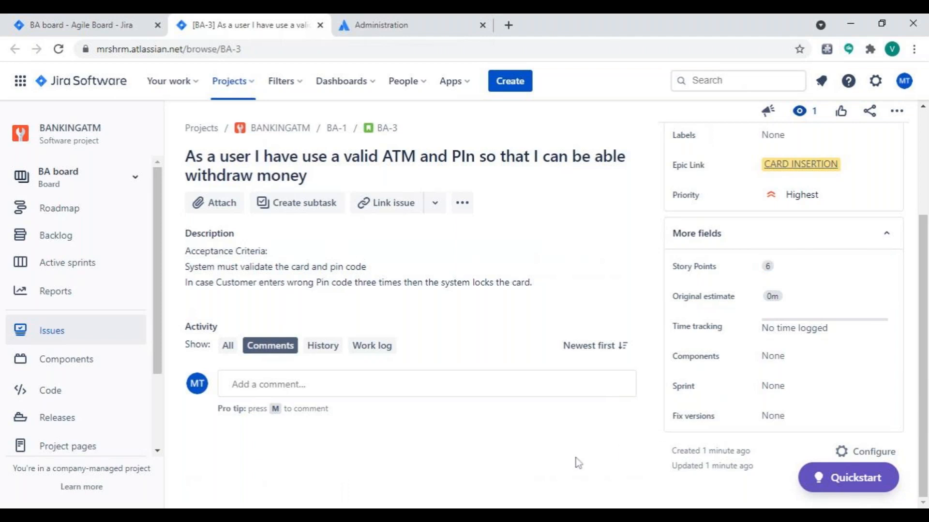
Assign story BA-3 to the team member listed directly above the "VV" user.
scroll(735, 390, "up", 3)
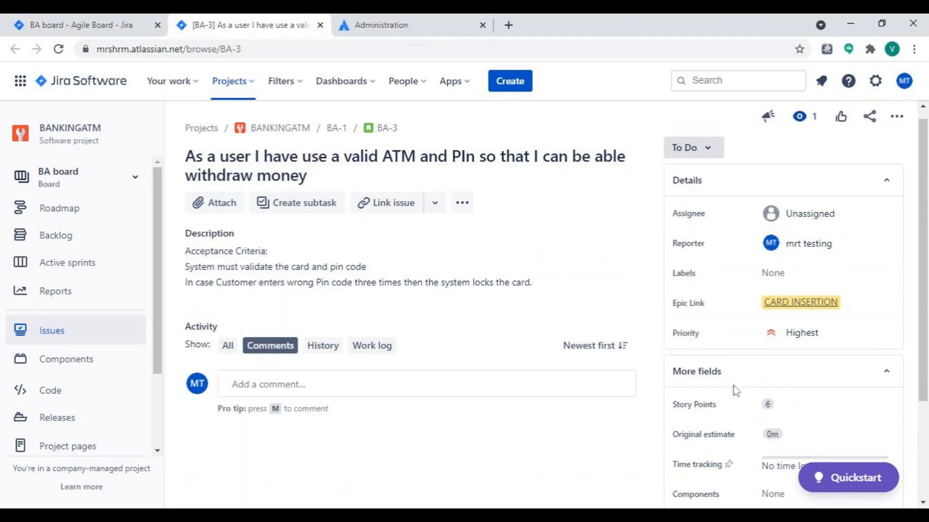
scroll(735, 391, "down", 1)
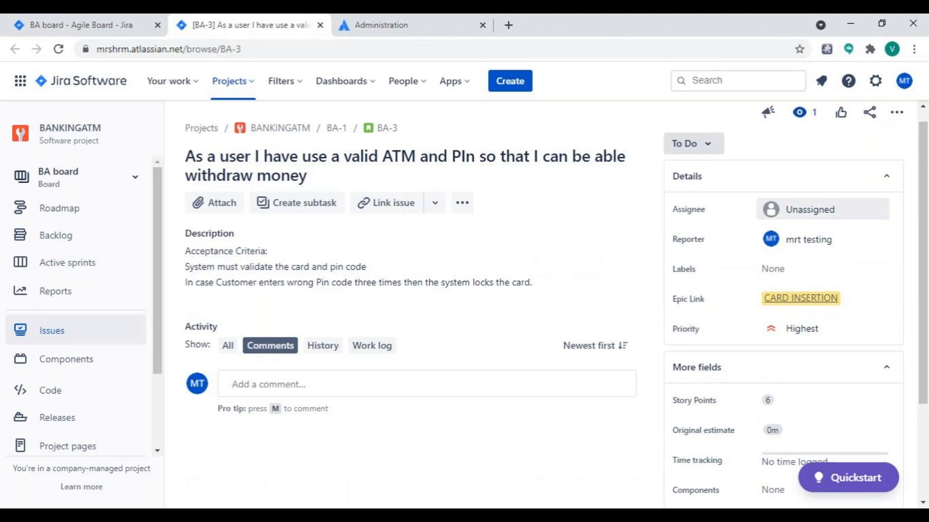
left_click(822, 210)
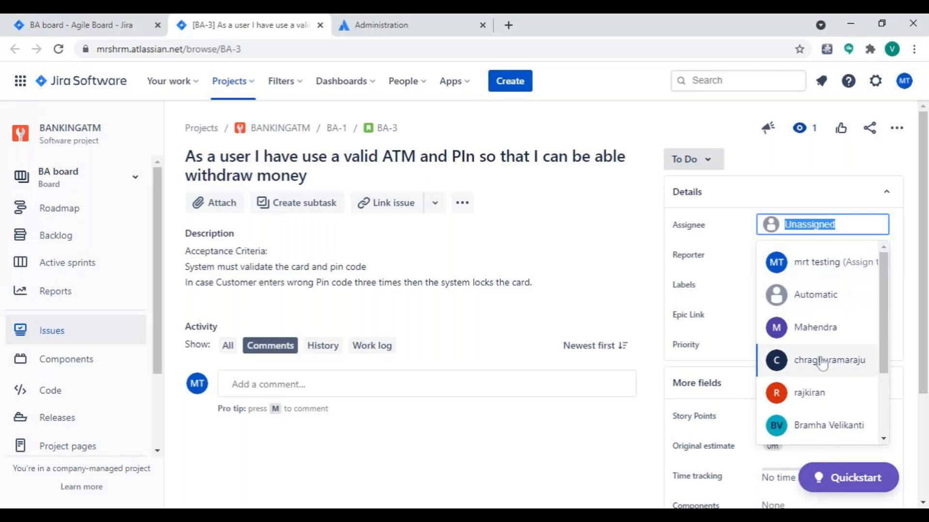
scroll(822, 362, "down", 3)
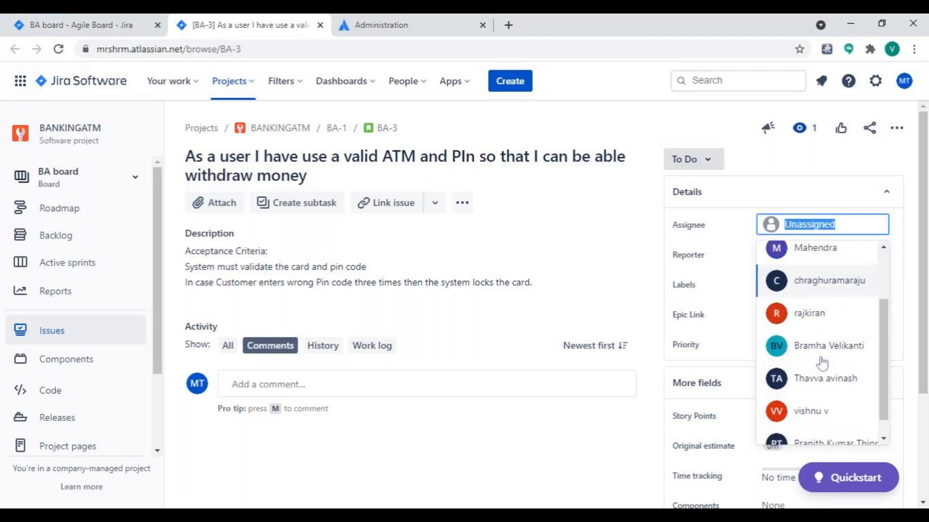
left_click(822, 368)
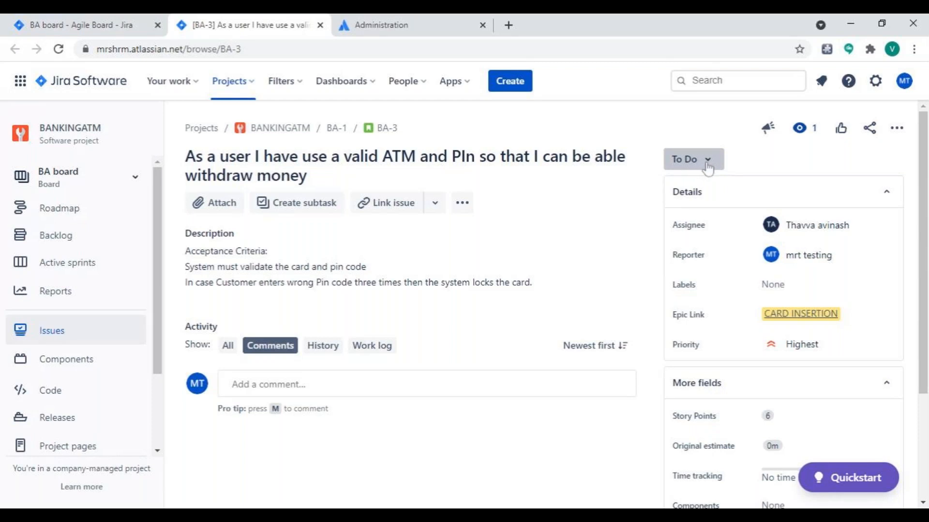
Leave the story page, reload the backlog and review the assignee, priority and story points of story BA-3.
left_click(320, 26)
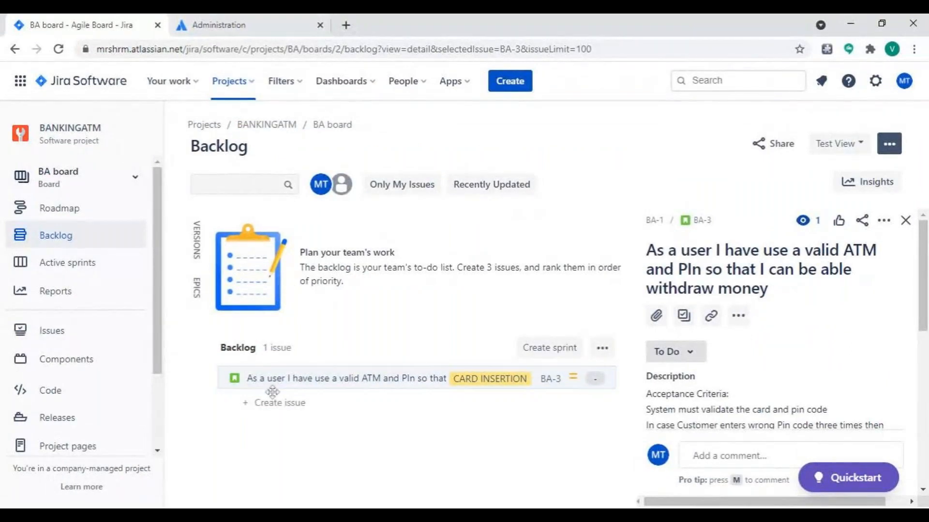
left_click(58, 49)
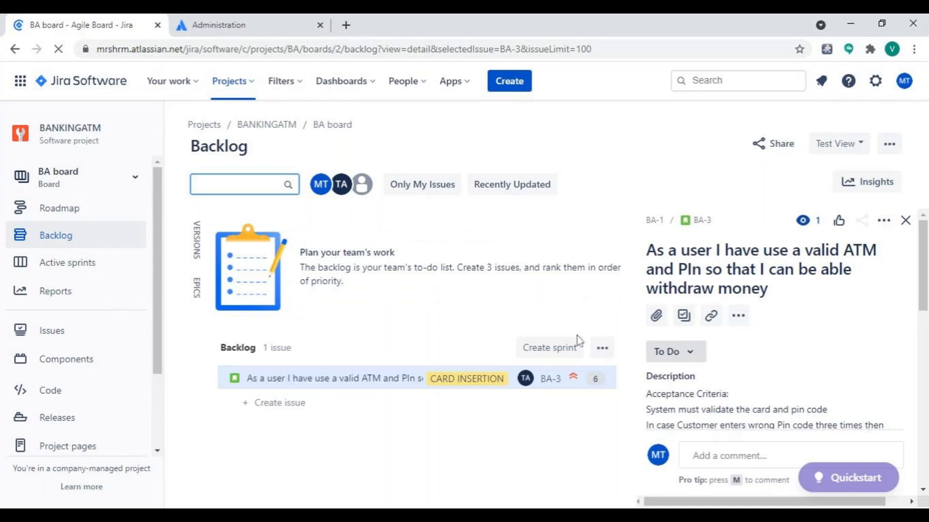
scroll(650, 397, "down", 4)
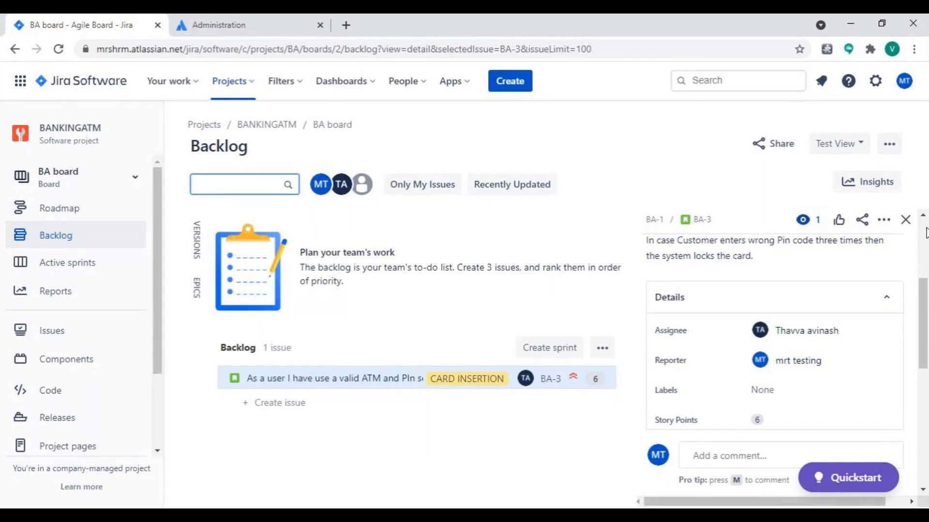
left_click(906, 220)
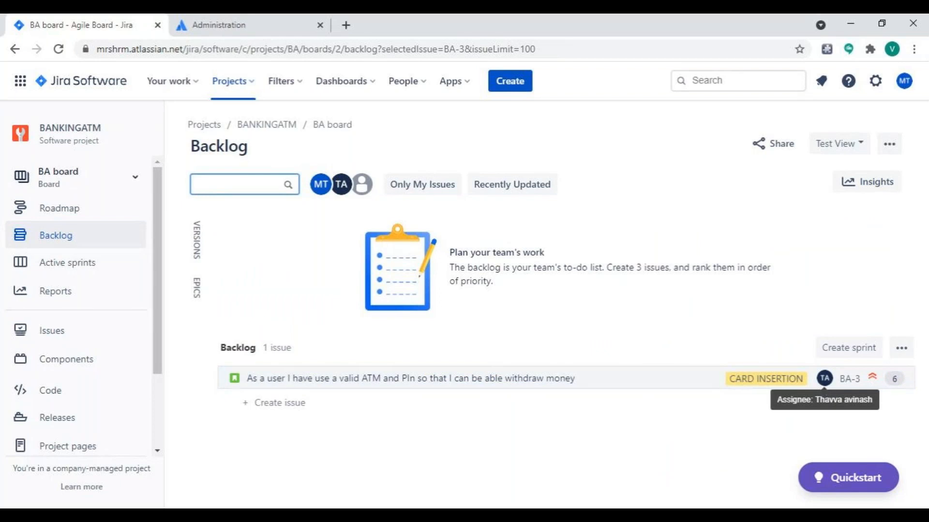
left_click(871, 385)
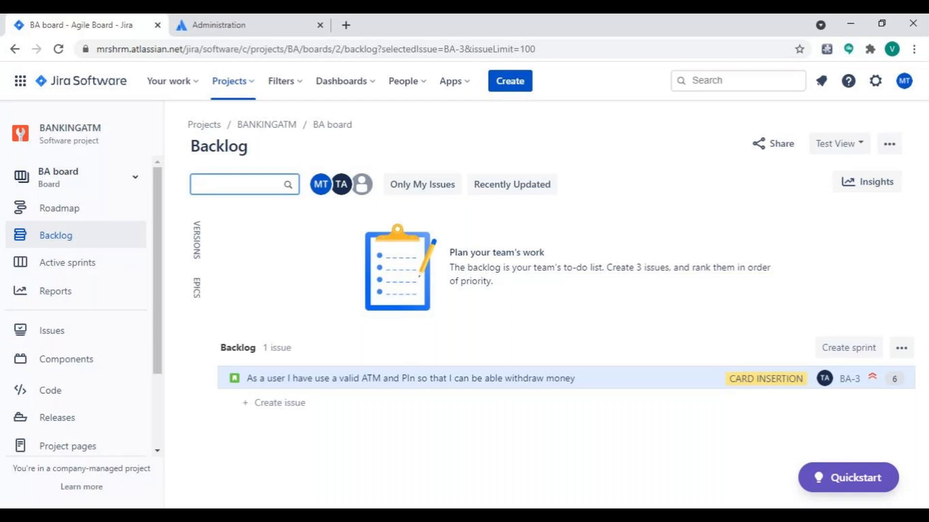
Discard the blank issue form and open story BA-3 on its own page in a separate browser tab.
left_click(517, 89)
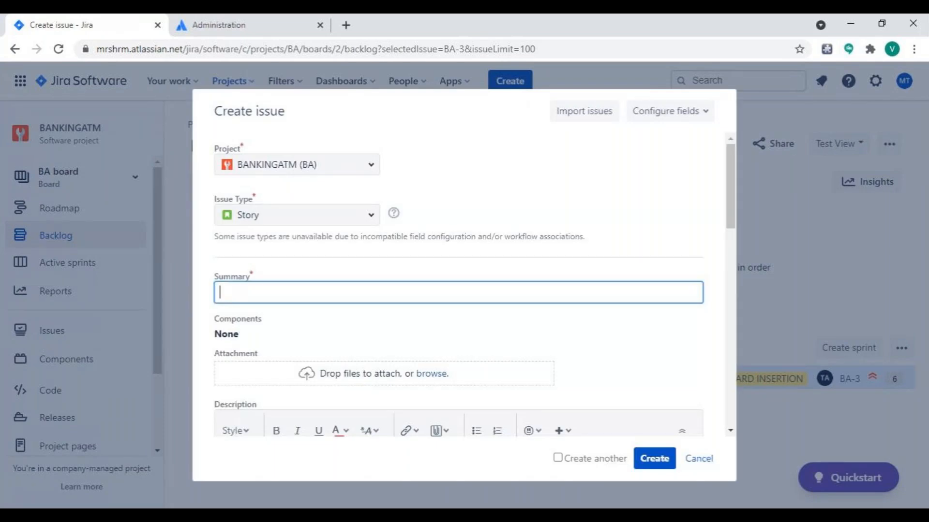
left_click(700, 458)
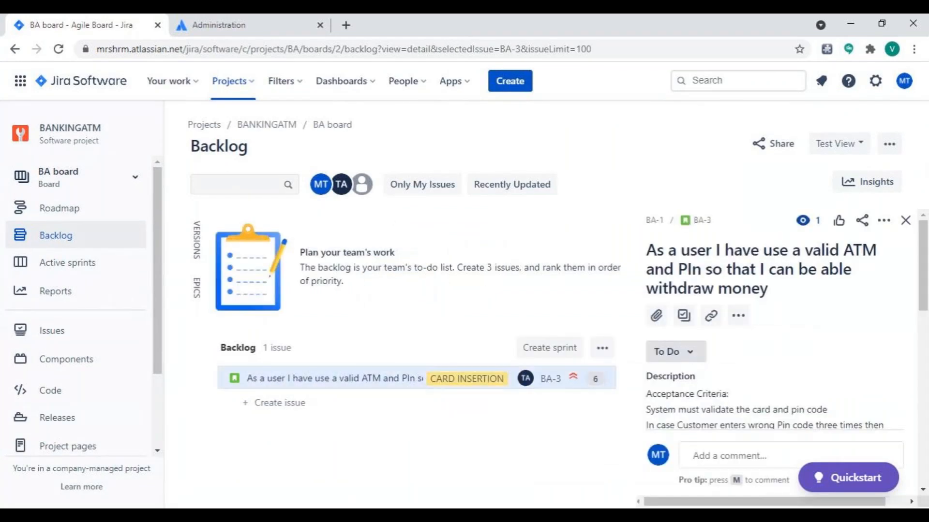
right_click(706, 224)
left_click(728, 236)
left_click(287, 24)
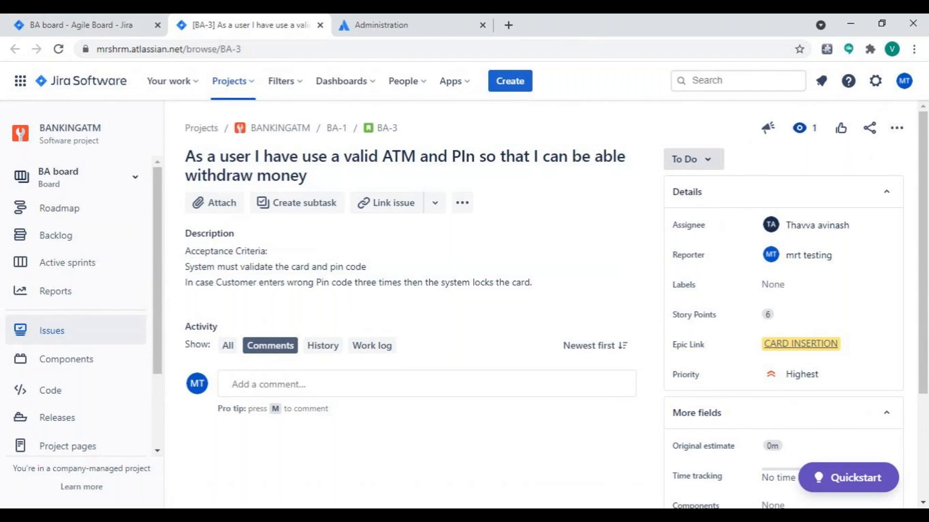
left_click(510, 81)
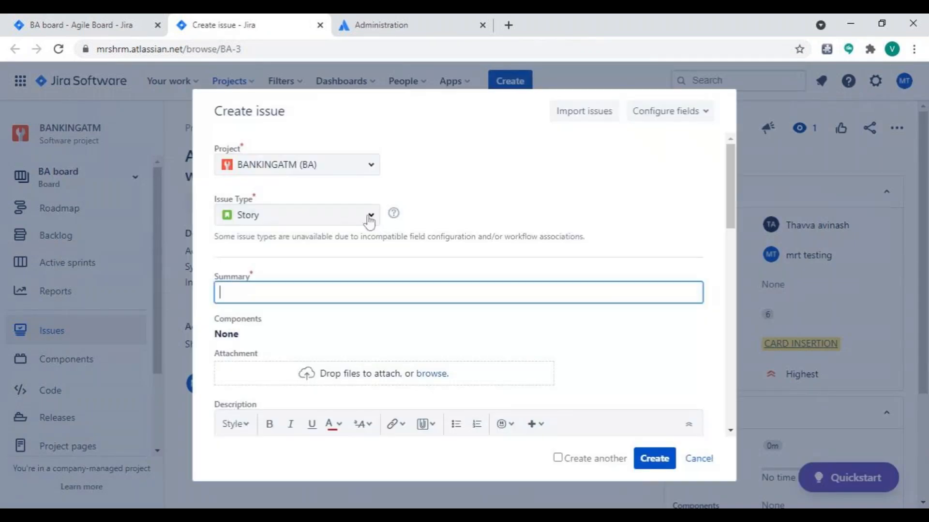
left_click(370, 219)
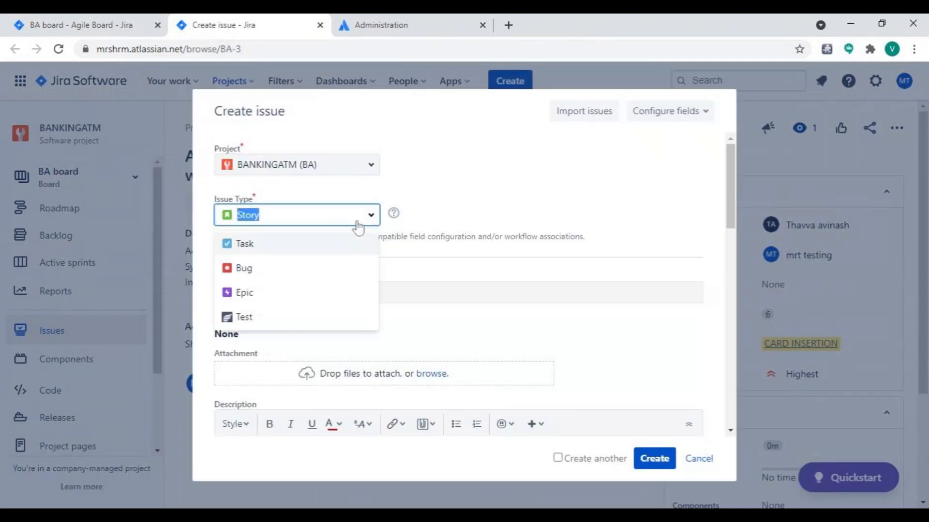
left_click(294, 254)
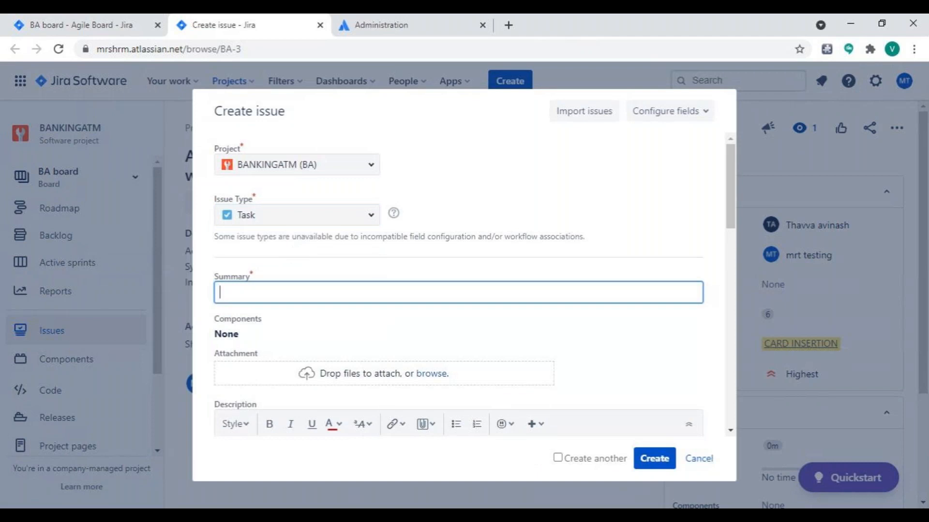
type("AS")
key("BackSpace")
key("BackSpace")
left_click(463, 103)
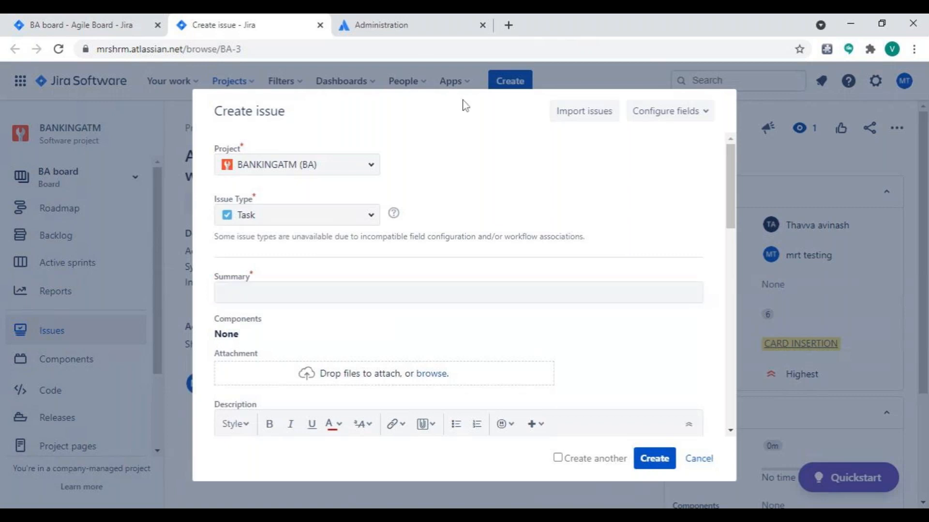
left_click(695, 465)
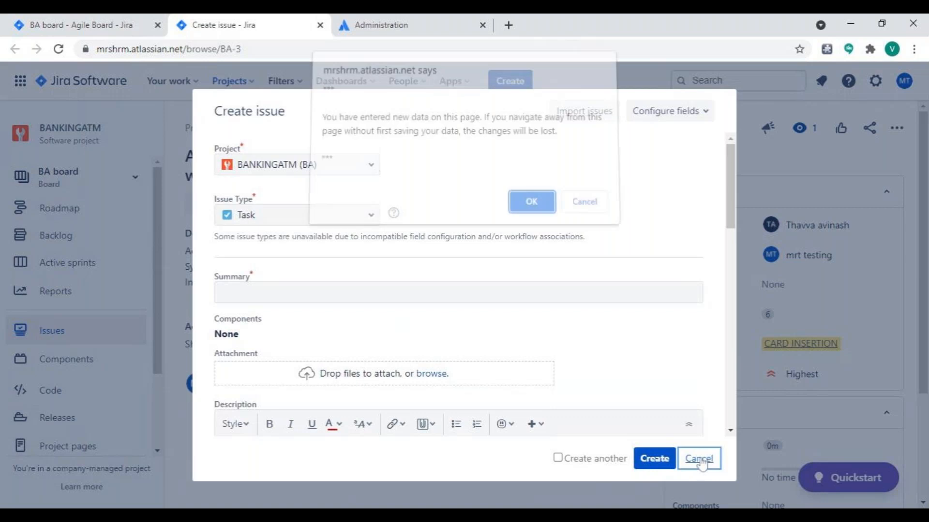
left_click(530, 208)
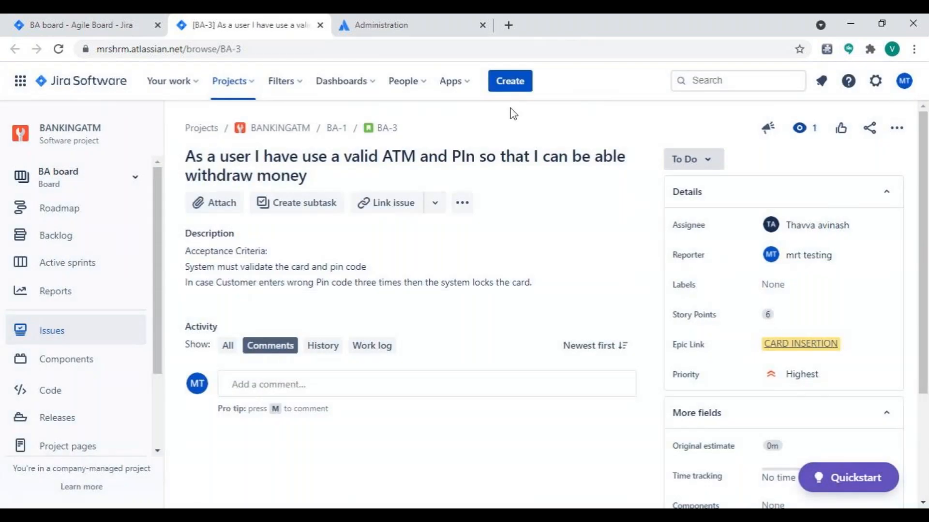
Start a new BANKINGATM issue with the summary "Validation of ATM Card" and set its issue type to Task.
left_click(511, 83)
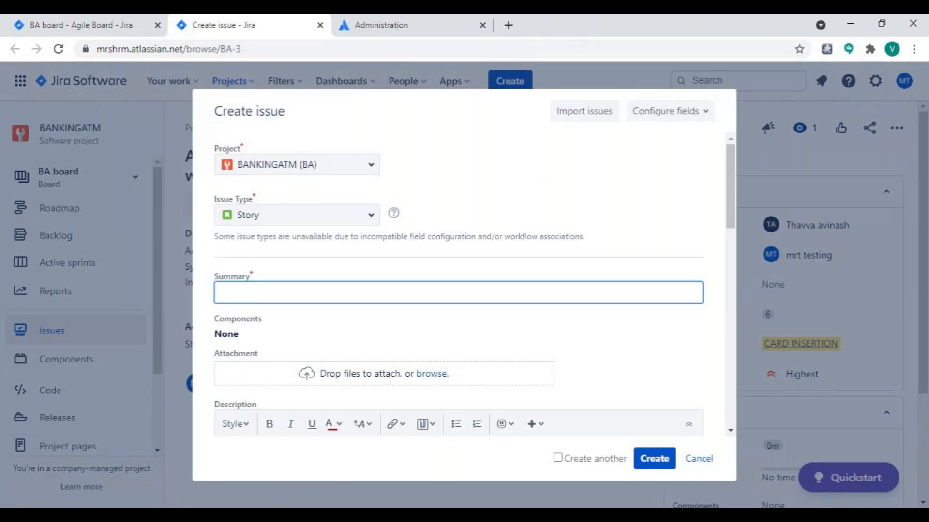
type("Validation of ATM Card")
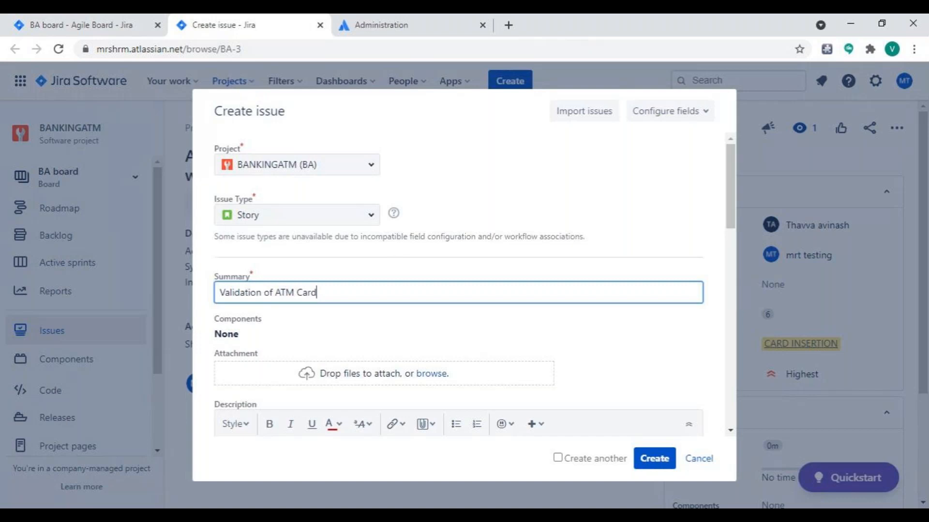
left_click(366, 223)
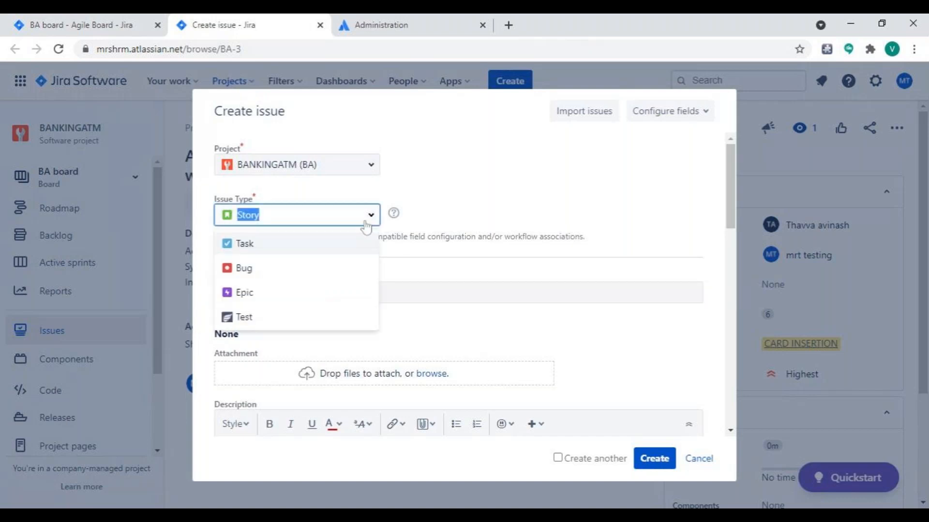
left_click(328, 247)
left_click(494, 113)
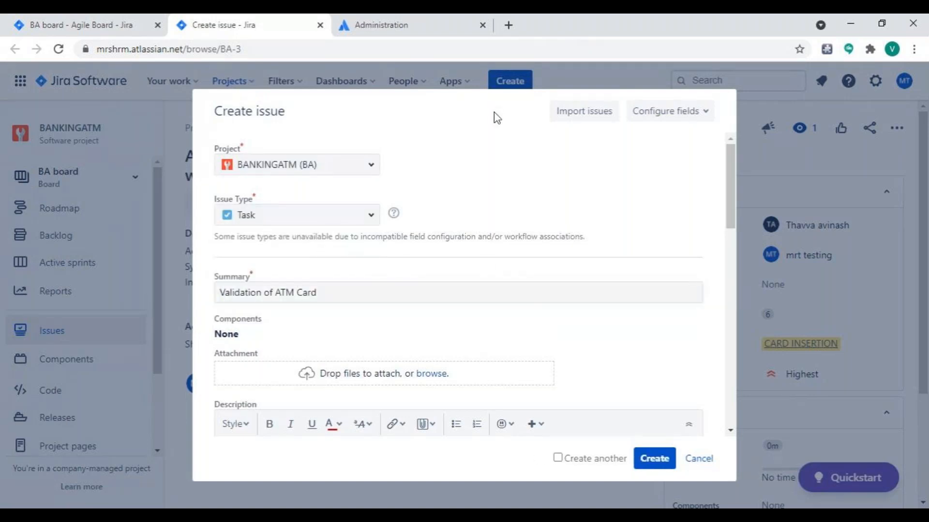
Enter the task description "As a user inserts the card, check the code with respect account number.".
scroll(488, 261, "down", 5)
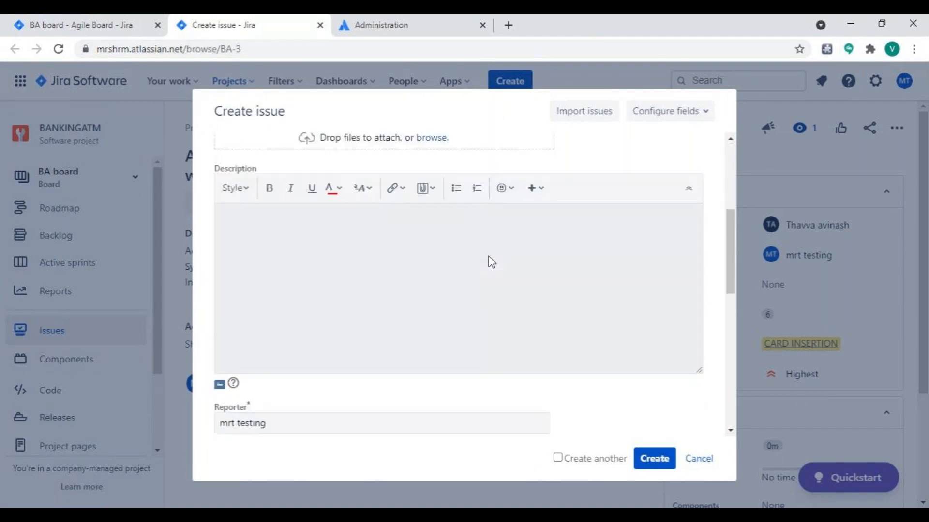
left_click(489, 261)
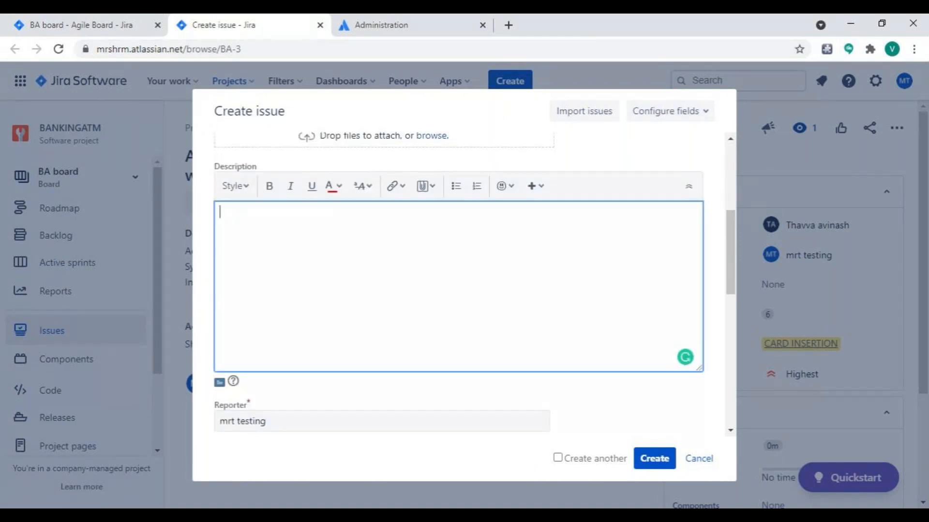
type("O")
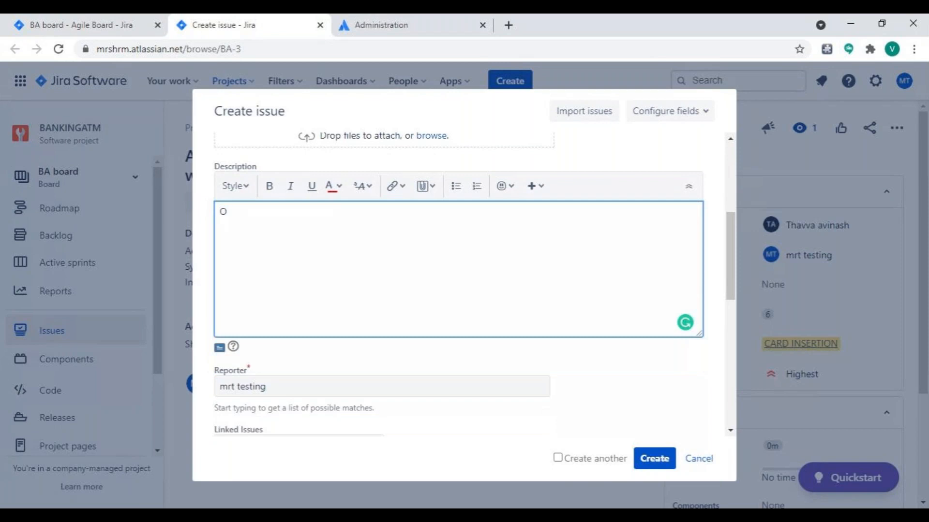
key("BackSpace")
type("As a user inserts the char")
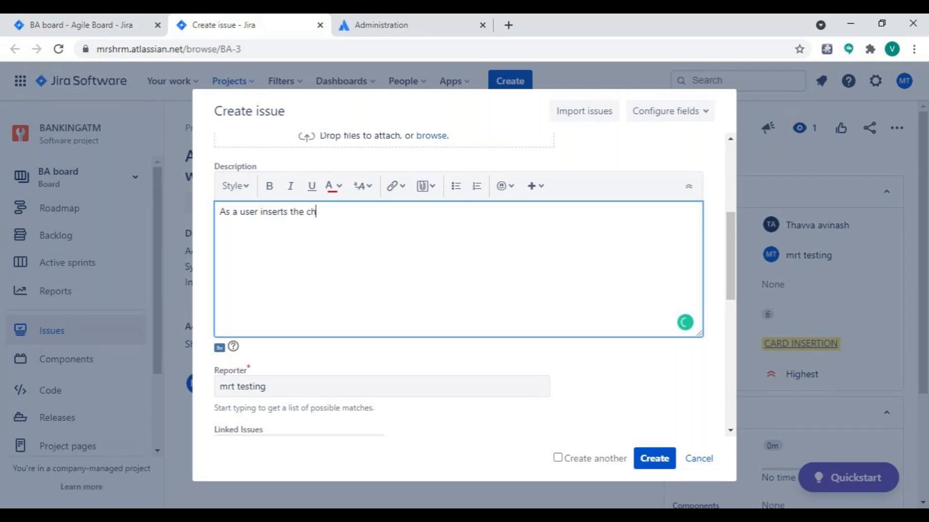
key("BackSpace")
key("BackSpace")
key("BackSpace")
type("ard, check the")
type("code wi")
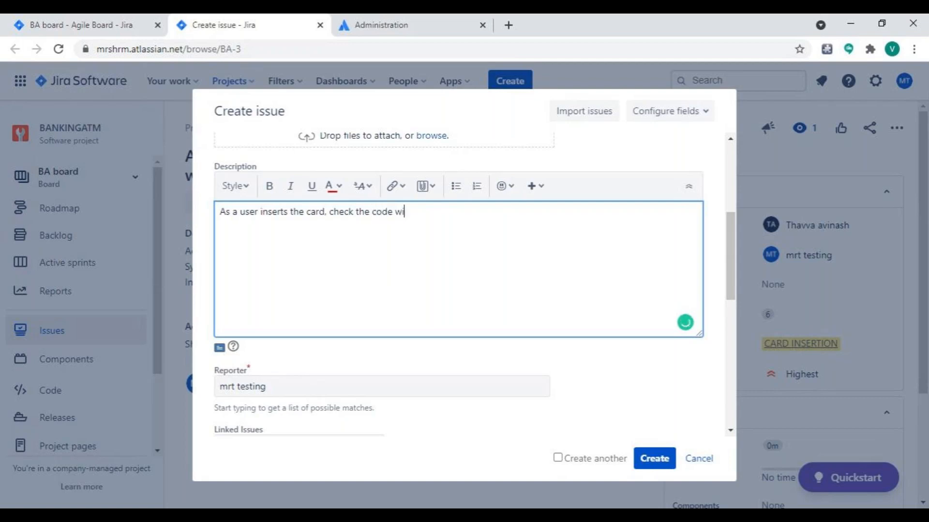
type("th respect account")
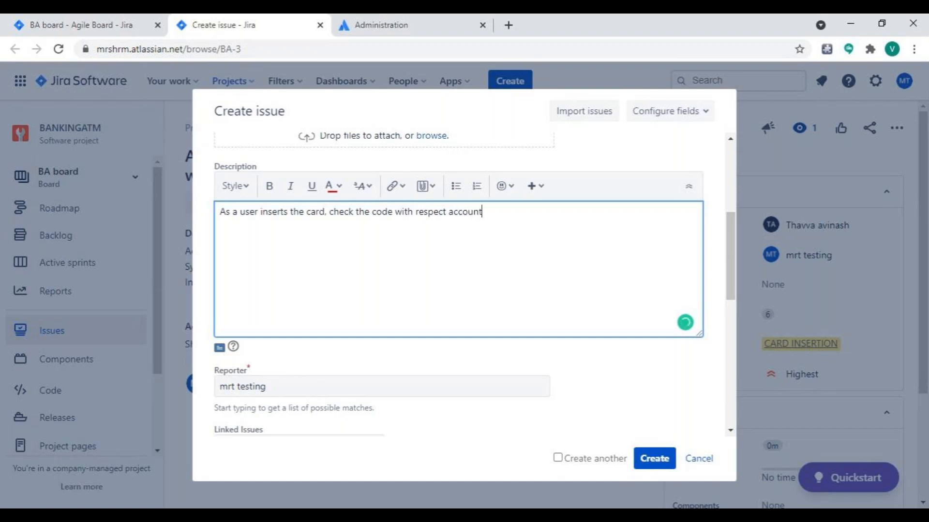
type(" number.")
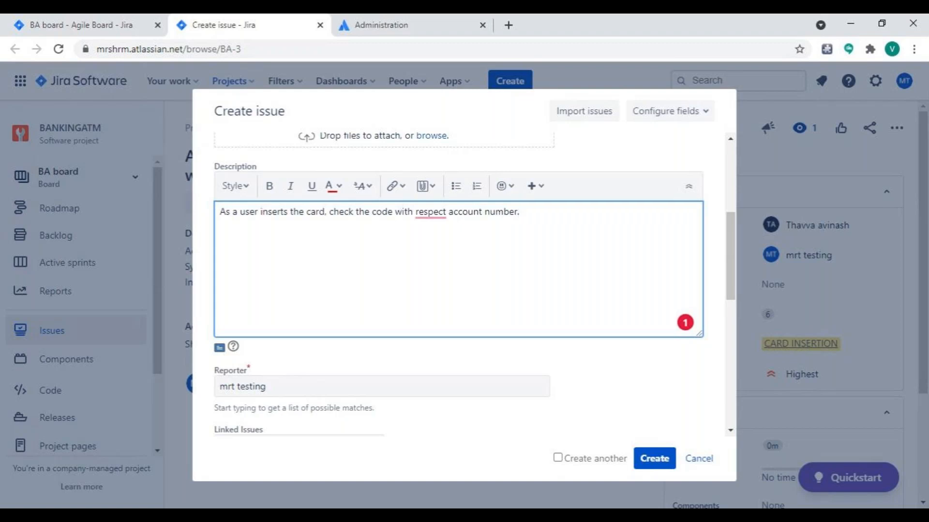
key("alt+Tab")
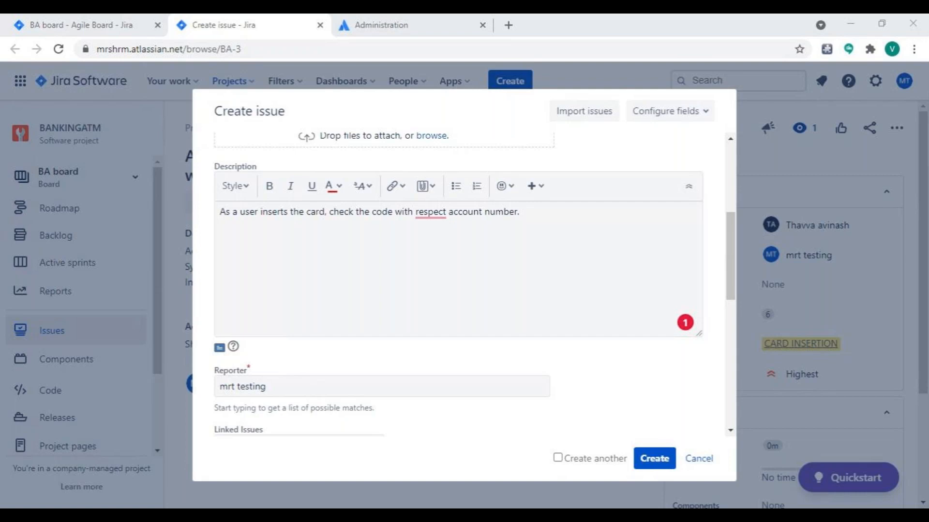
Extend the end of the ATM card validation task's description with "and validate it" and create the task.
key("alt+Tab")
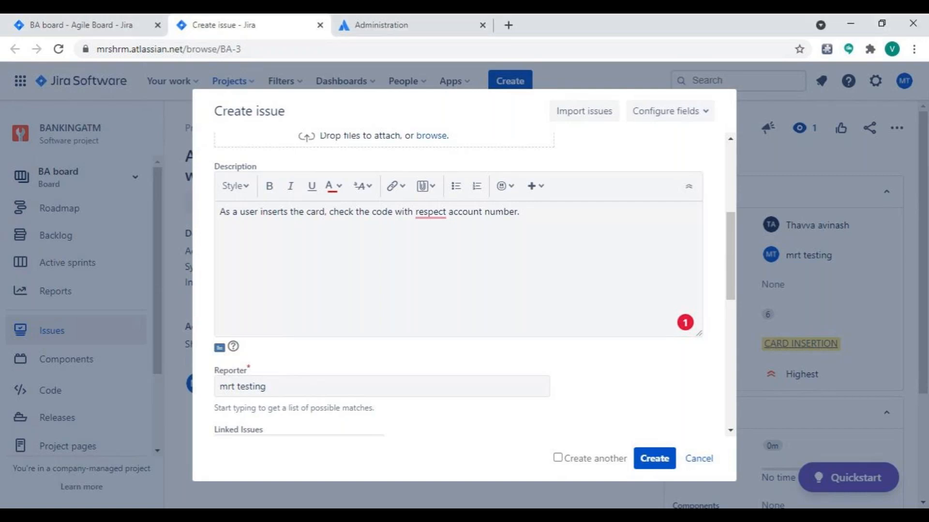
scroll(458, 285, "up", 3)
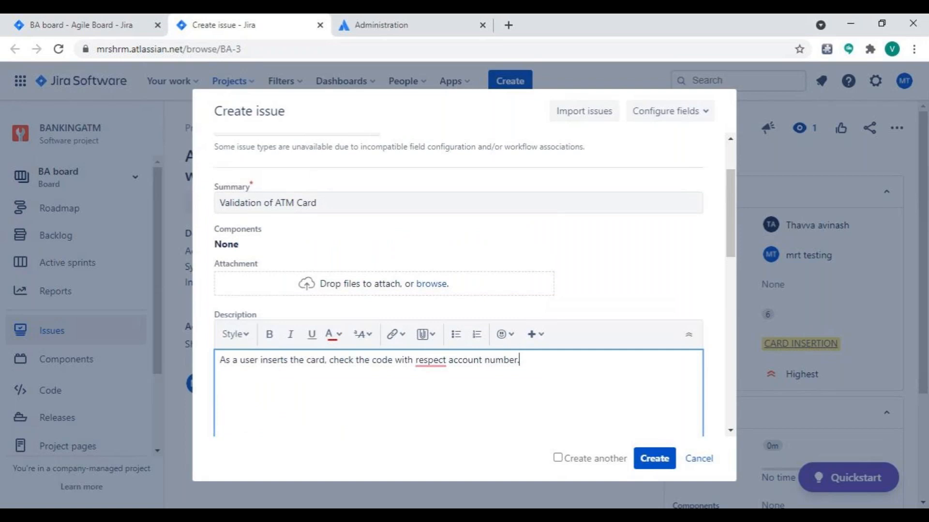
key("BackSpace")
type("and validate it")
left_click(654, 458)
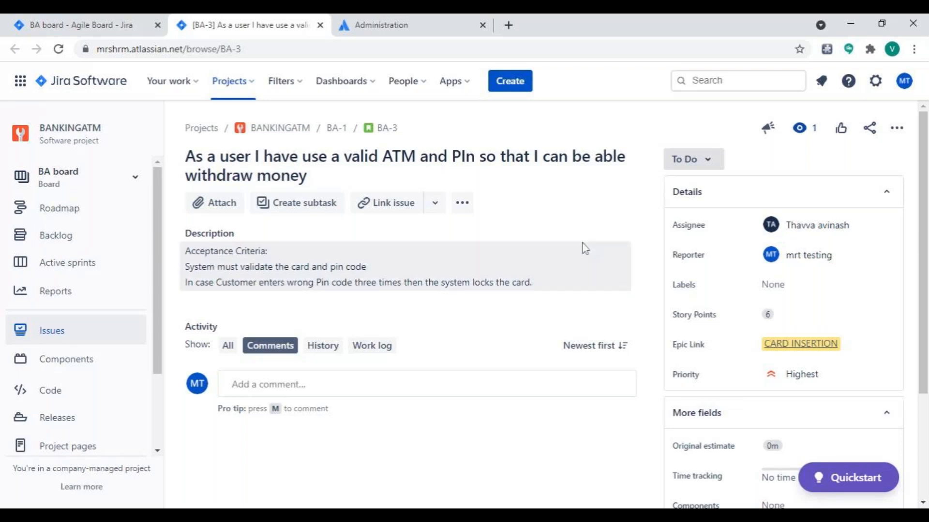
Start another BANKINGATM task with the summary "Check for the Valid pin".
left_click(501, 82)
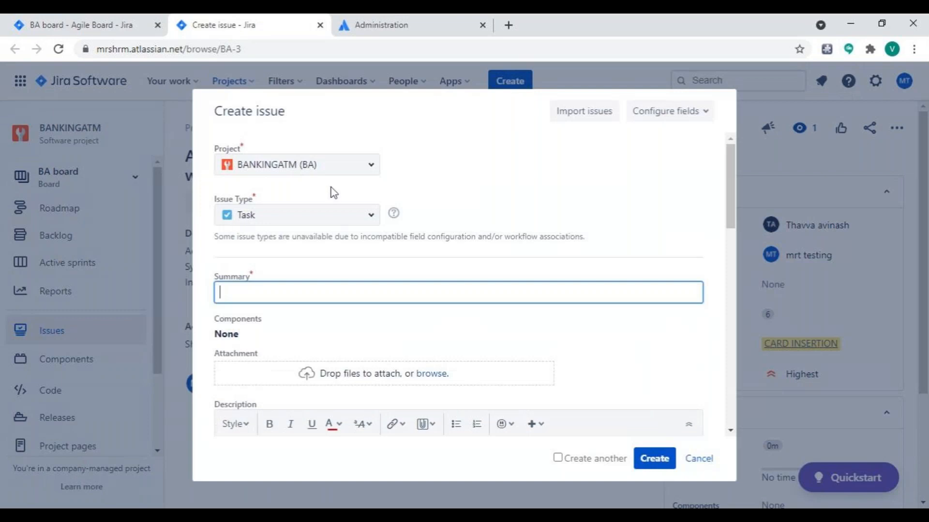
type("Check for the Valid pin")
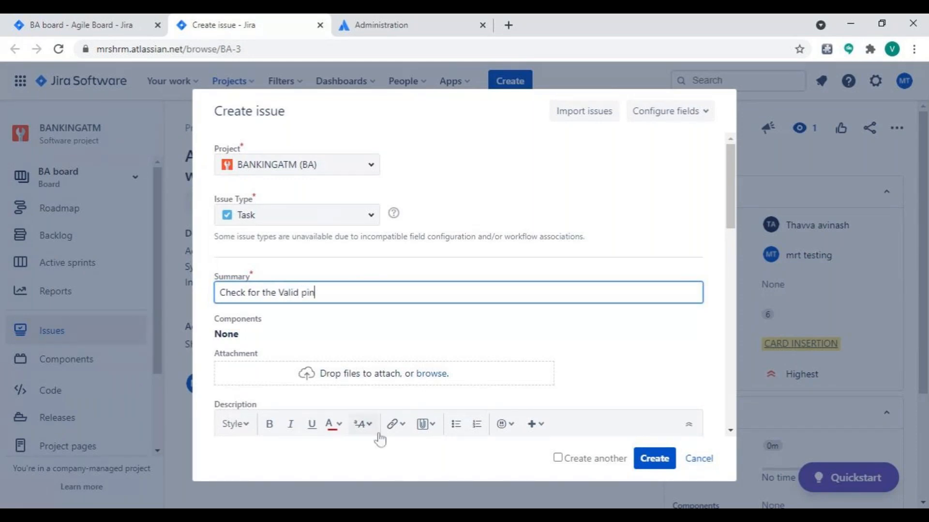
Enter the task description "If the user is entering wron pin for 3 times lock the card".
scroll(371, 350, "down", 3)
left_click(371, 352)
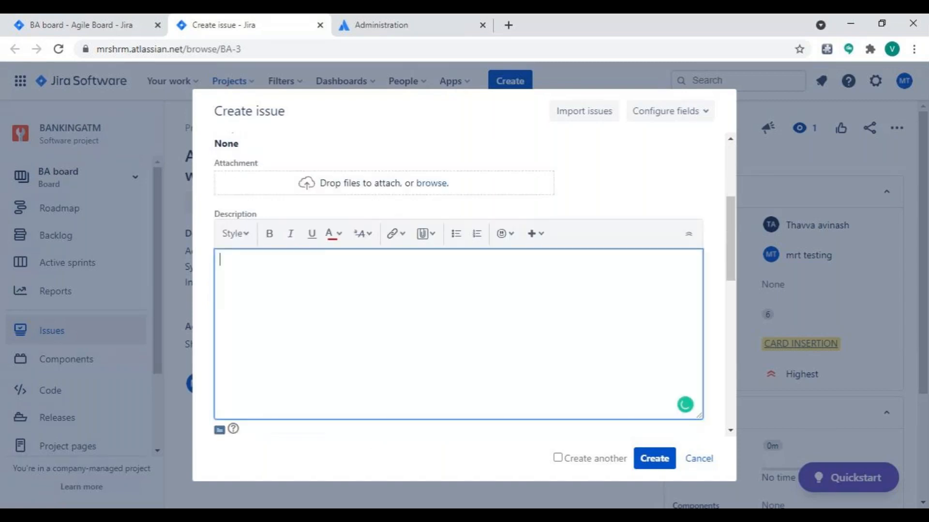
type("If the")
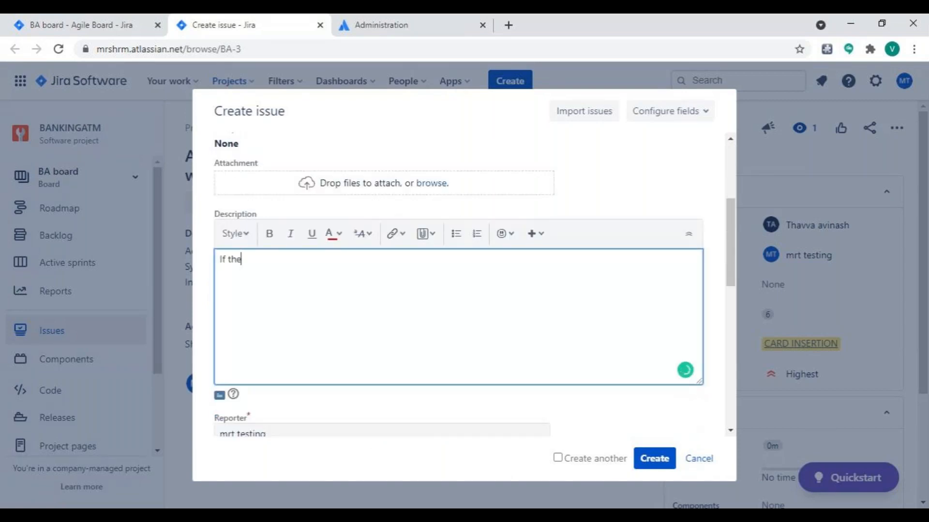
type(" user is entering w")
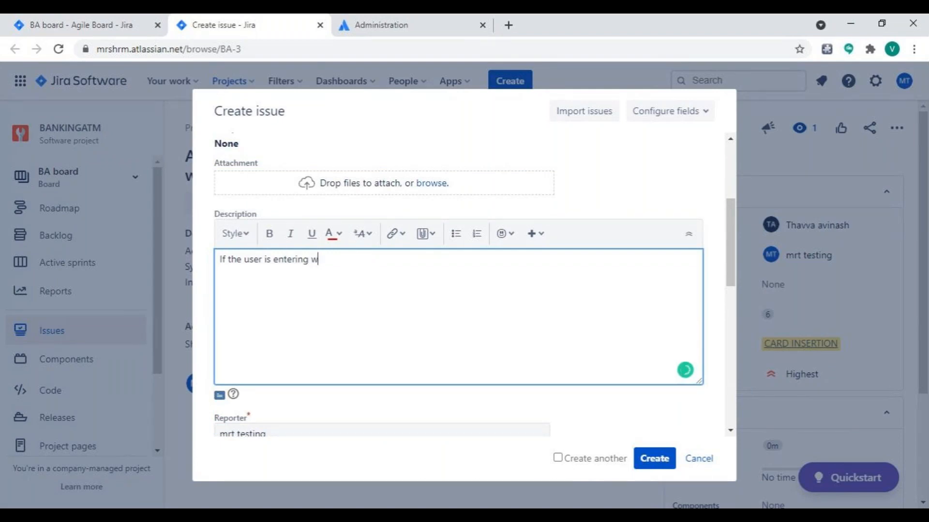
type("ron pin for m")
key("BackSpace")
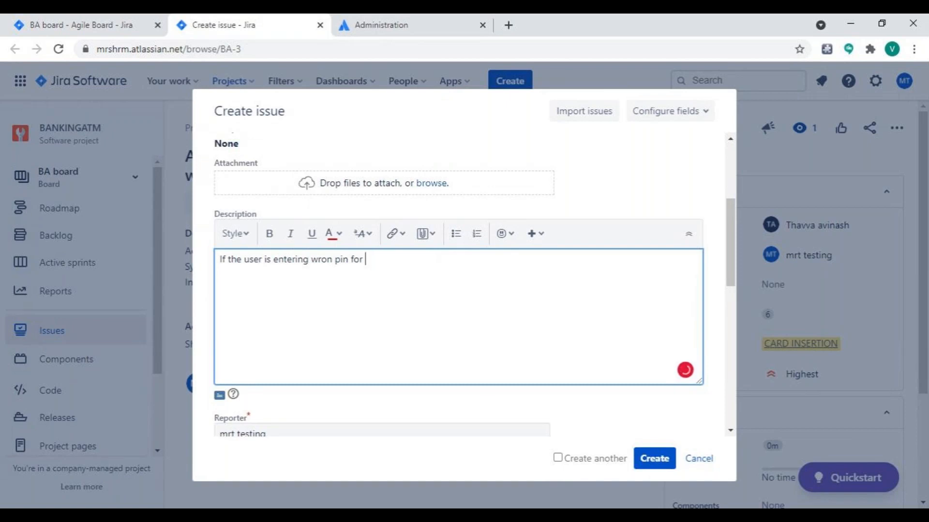
type("3 times lock the card")
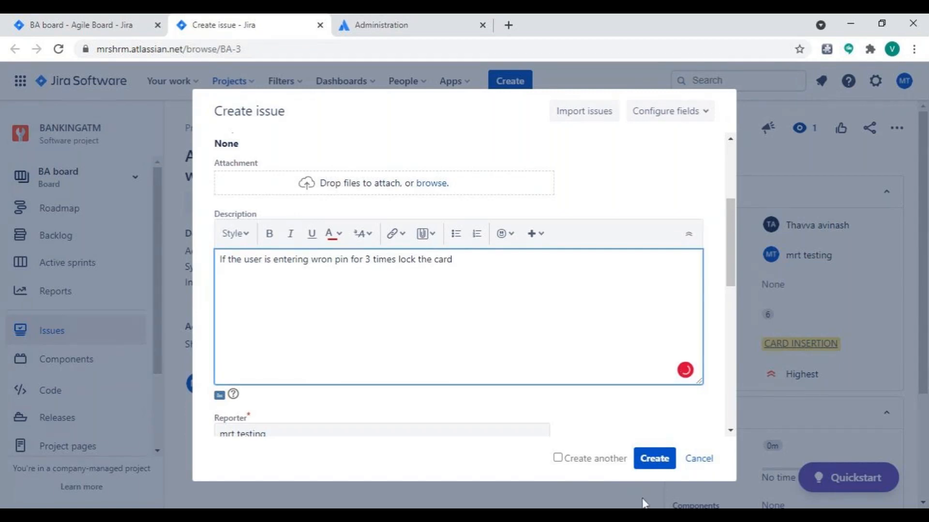
Link the new task to story BA-3 with the "blocks" relationship.
scroll(459, 291, "down", 5)
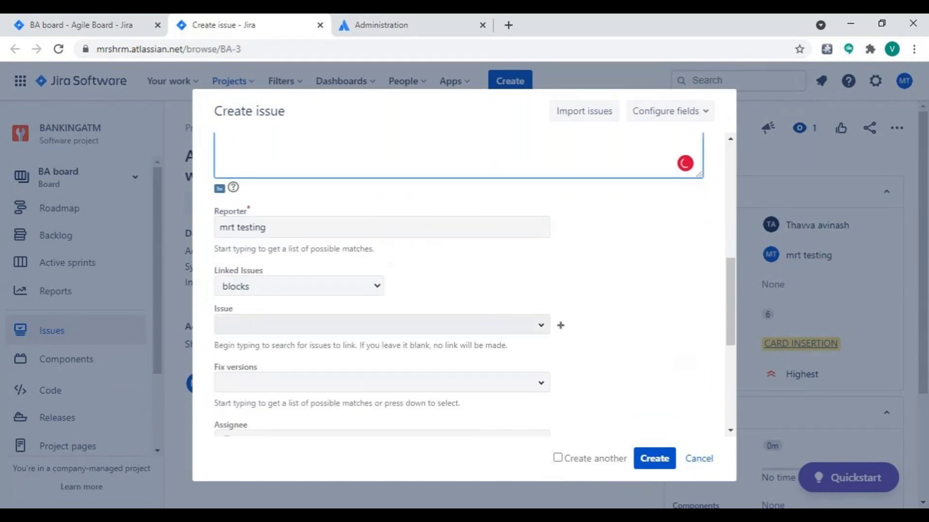
scroll(533, 269, "down", 2)
left_click(540, 237)
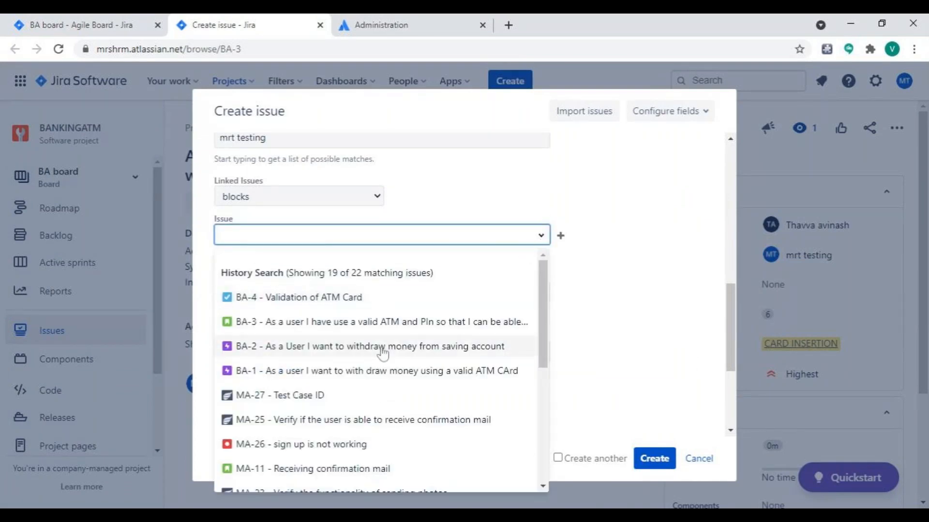
left_click(641, 323)
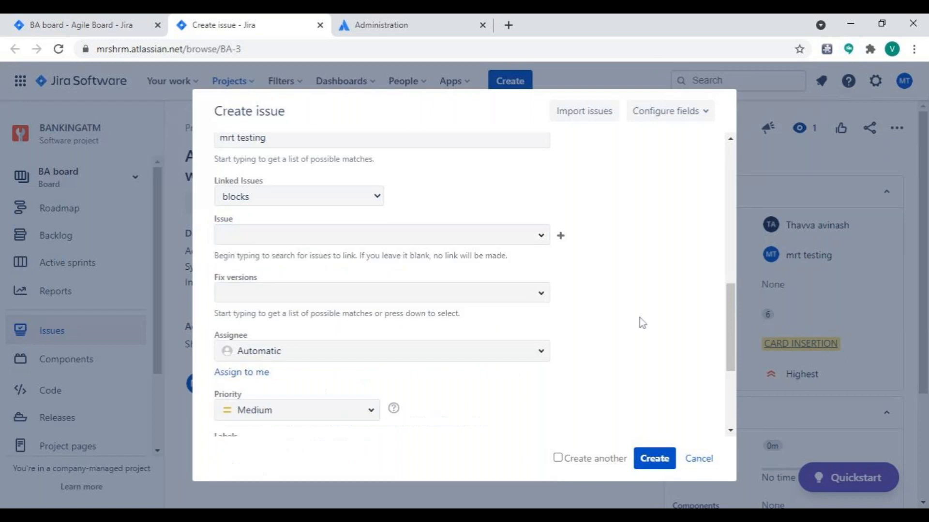
left_click(541, 238)
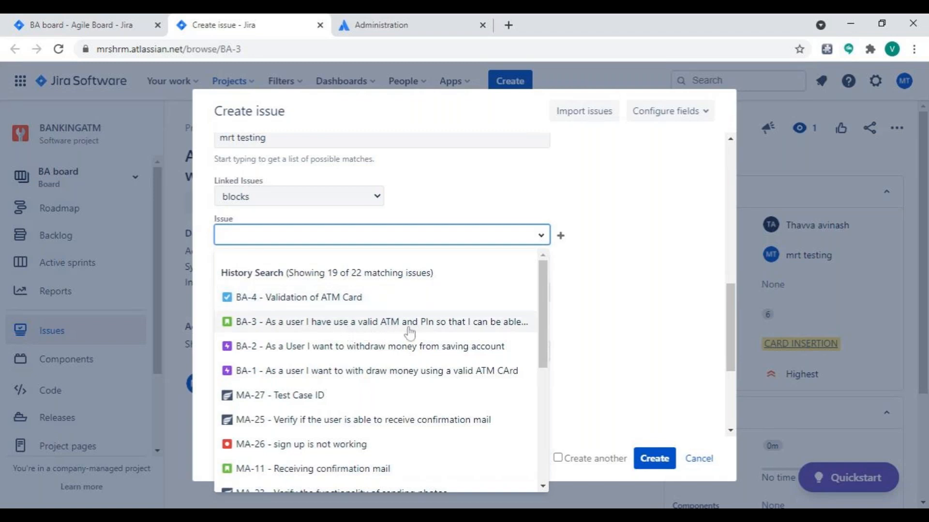
left_click(293, 325)
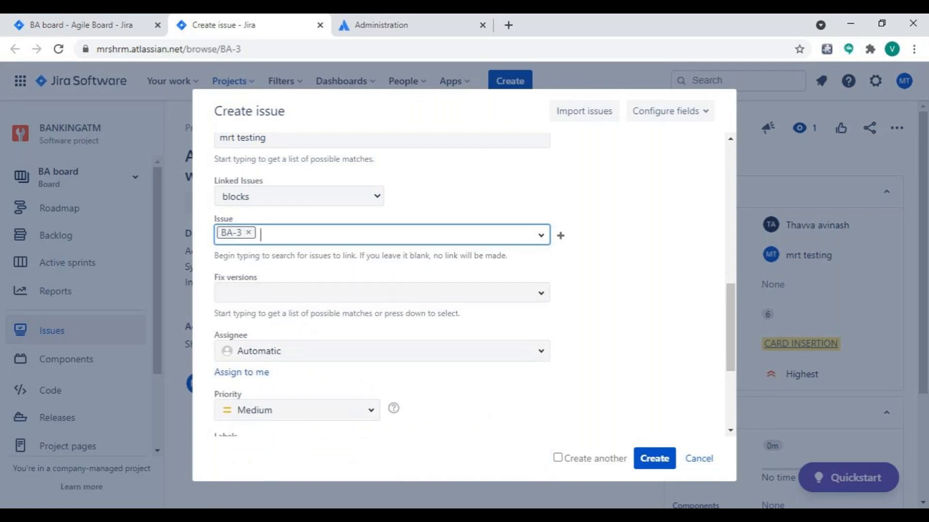
Look through the remaining issues offered for linking to the task.
left_click(541, 236)
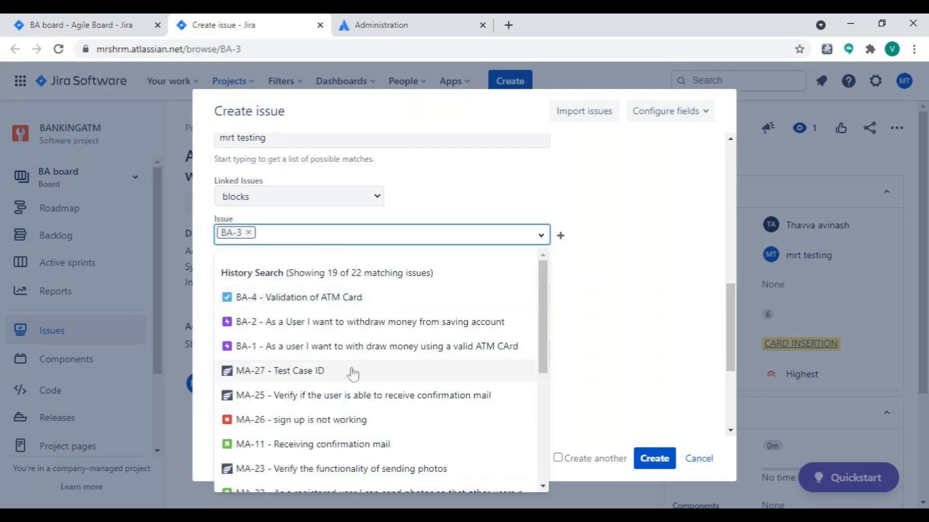
scroll(337, 389, "down", 5)
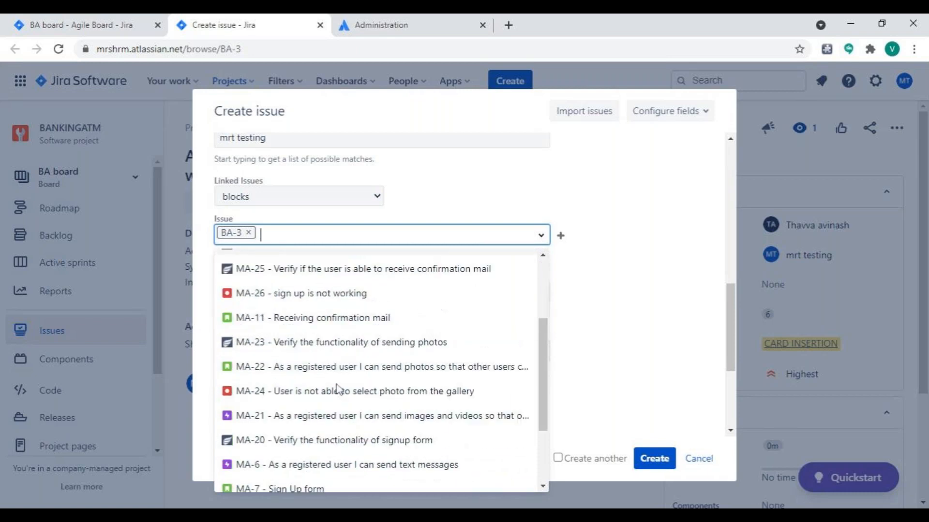
scroll(339, 388, "up", 4)
scroll(338, 391, "down", 2)
scroll(338, 391, "down", 2)
scroll(338, 391, "up", 5)
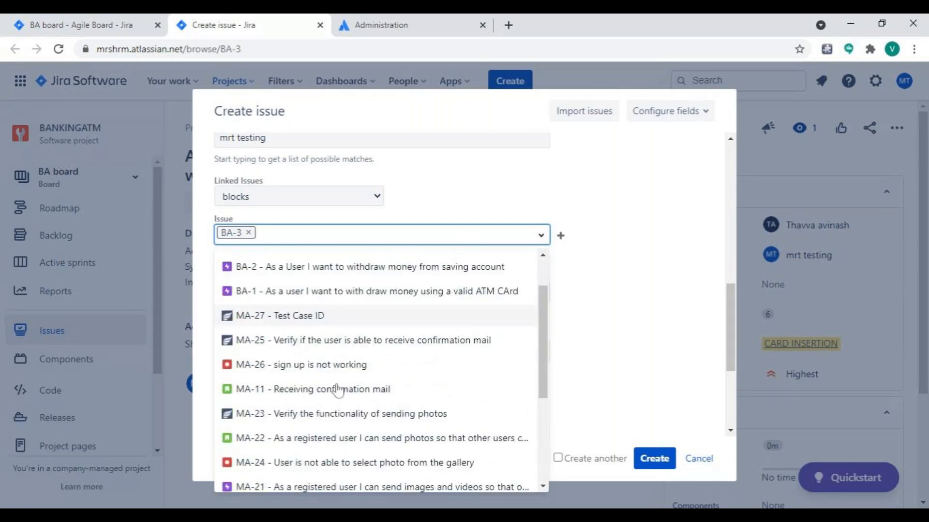
scroll(419, 377, "down", 1)
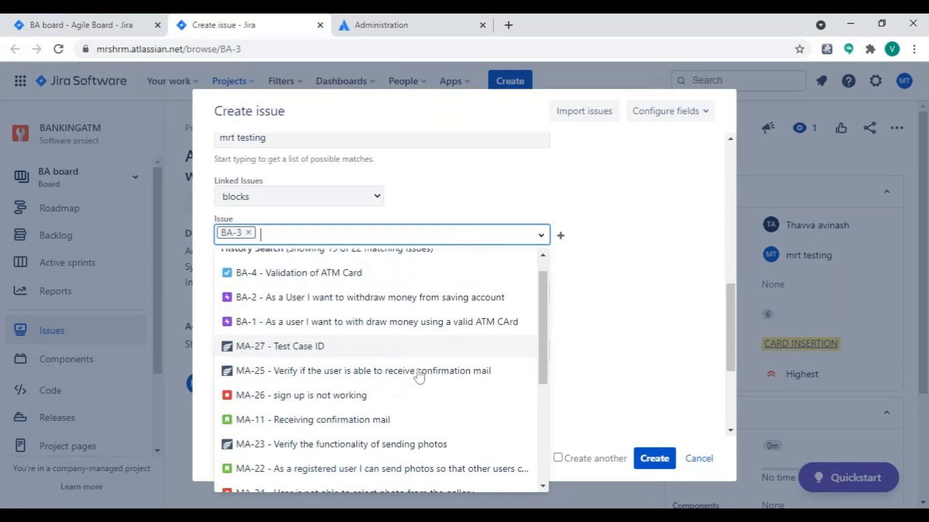
scroll(416, 375, "down", 3)
Set the new task's priority to High and its epic link to CARD INSERTION.
scroll(333, 334, "down", 8)
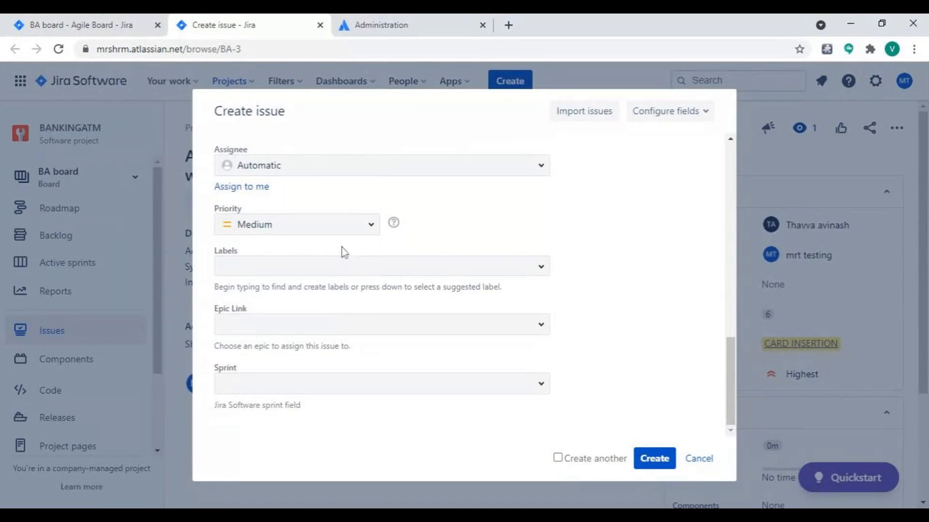
left_click(371, 225)
left_click(333, 275)
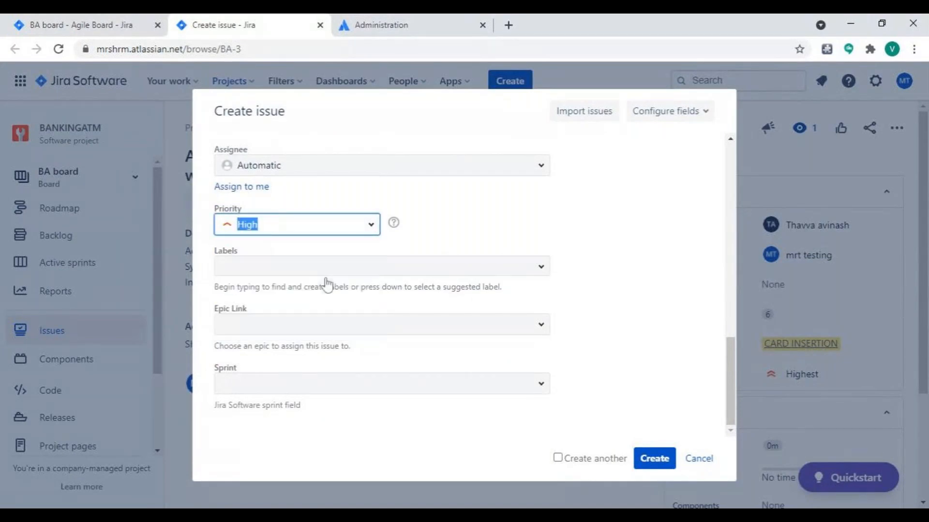
left_click(541, 328)
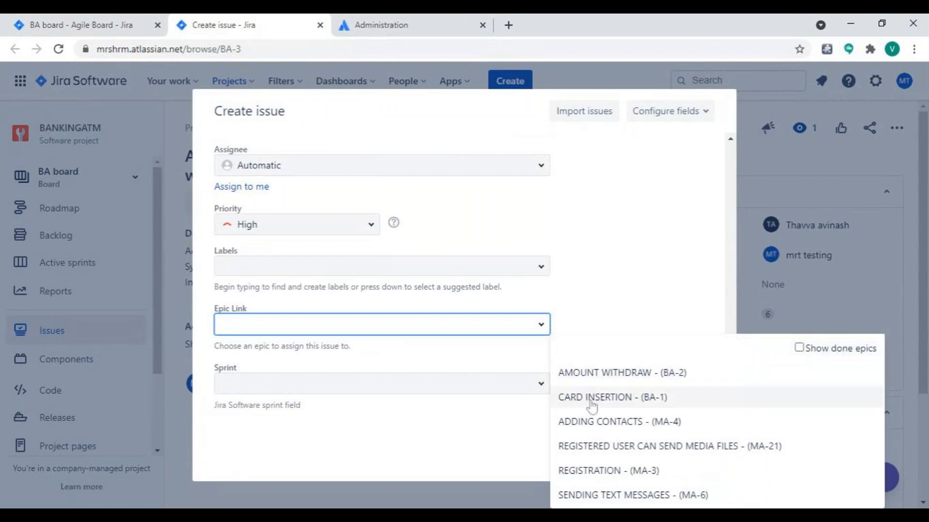
left_click(591, 407)
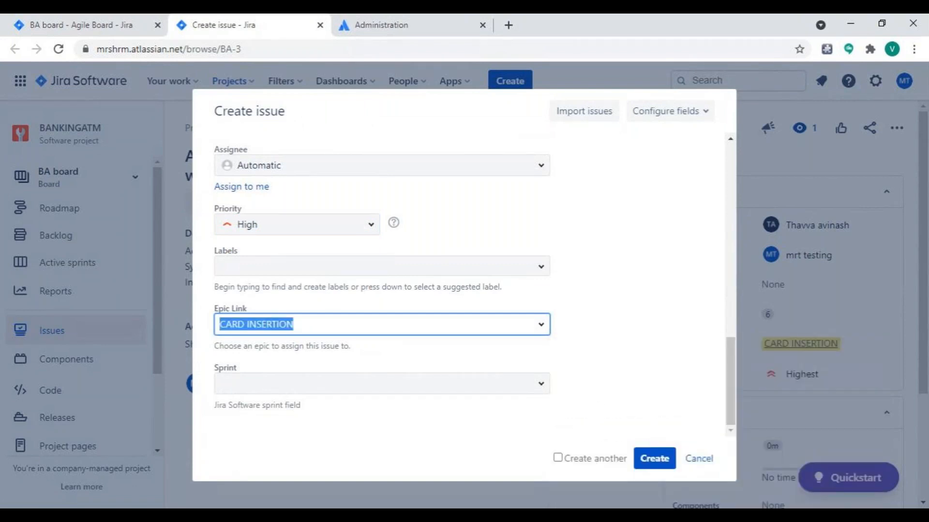
Assign the task to the same team member as story BA-3 and create it.
scroll(542, 244, "up", 2)
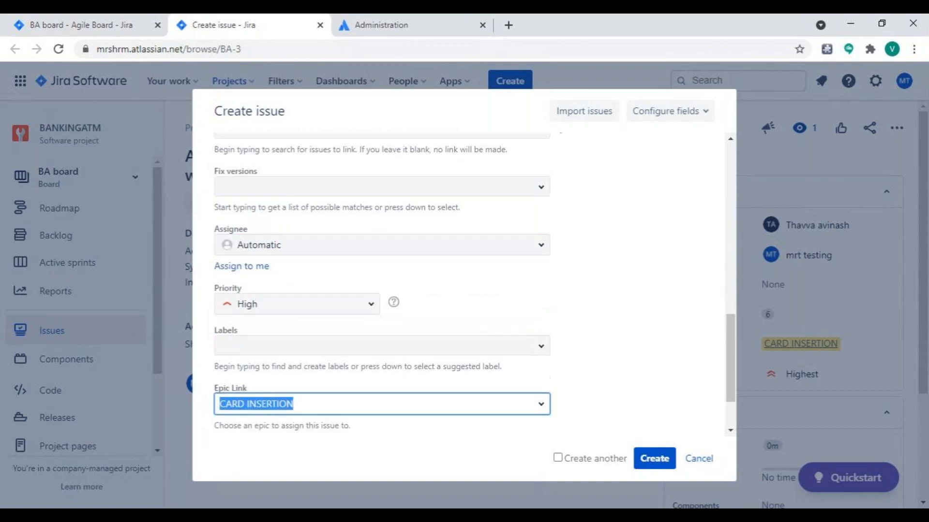
left_click(538, 252)
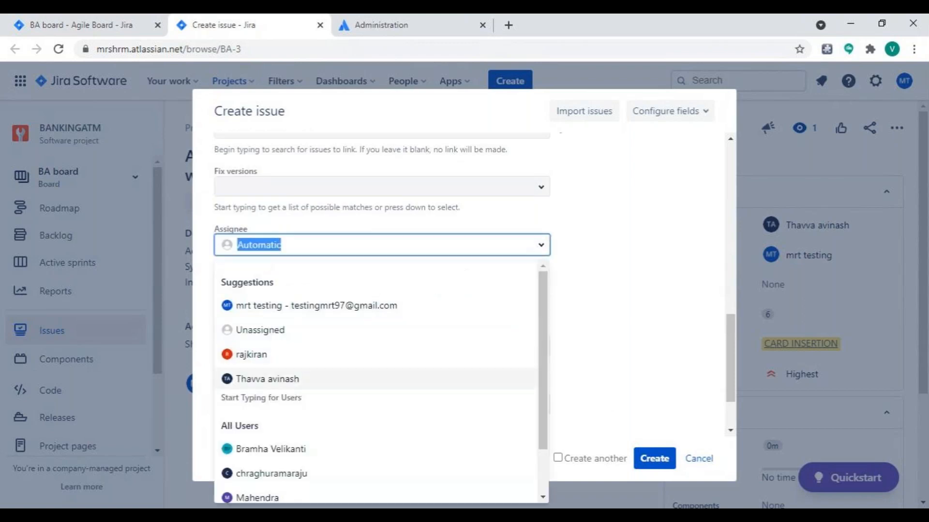
scroll(270, 442, "down", 1)
scroll(270, 441, "down", 1)
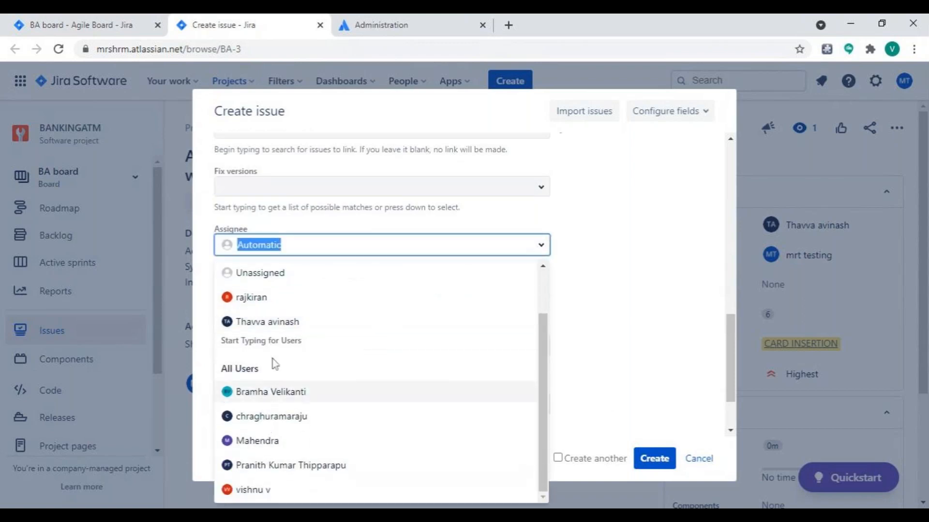
left_click(270, 325)
left_click(654, 458)
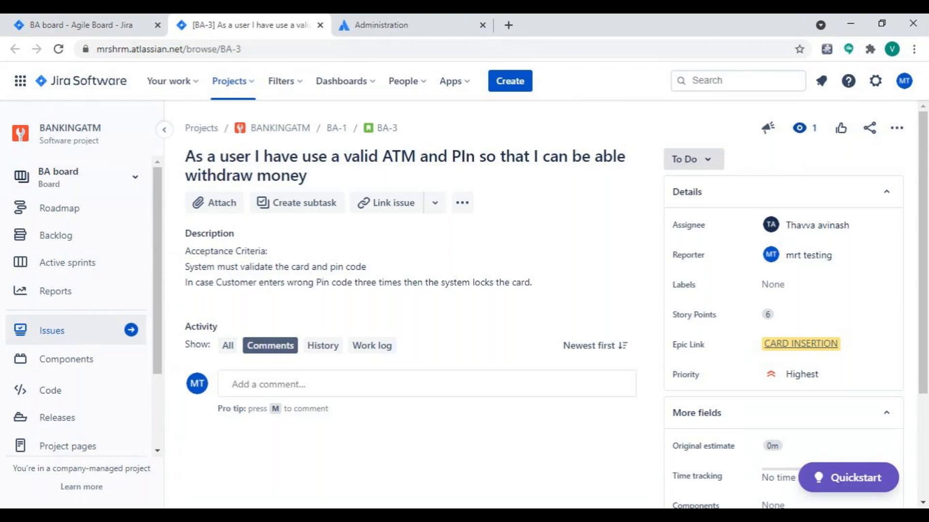
Show the list of all issues in the BANKINGATM project.
left_click(232, 82)
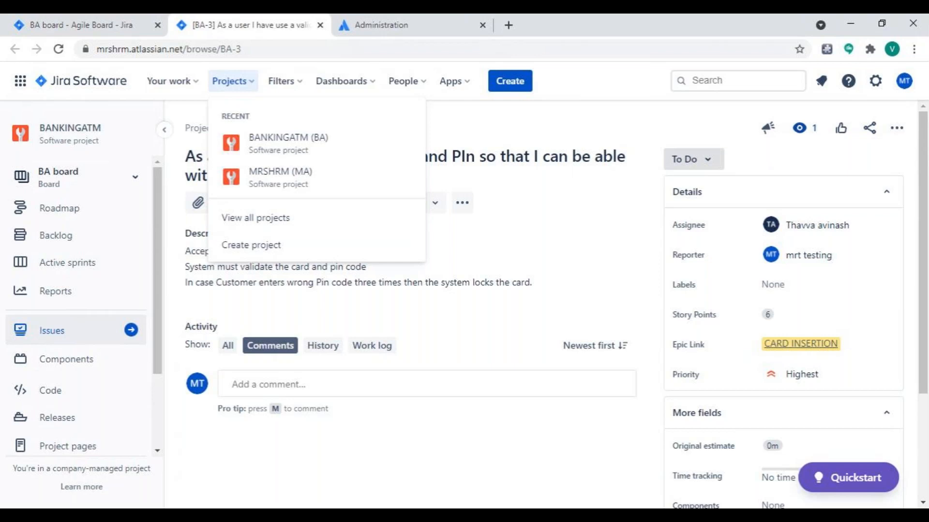
left_click(104, 337)
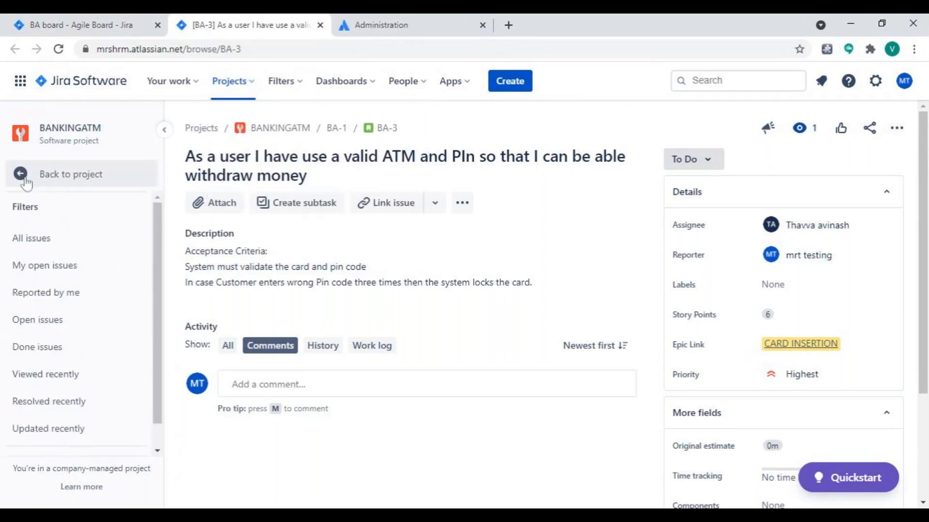
left_click(20, 178)
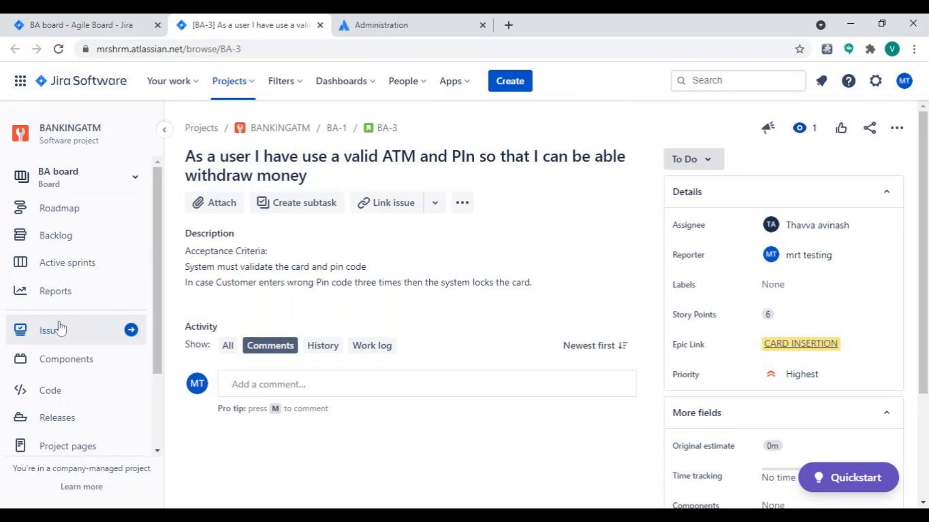
left_click(59, 332)
left_click(66, 240)
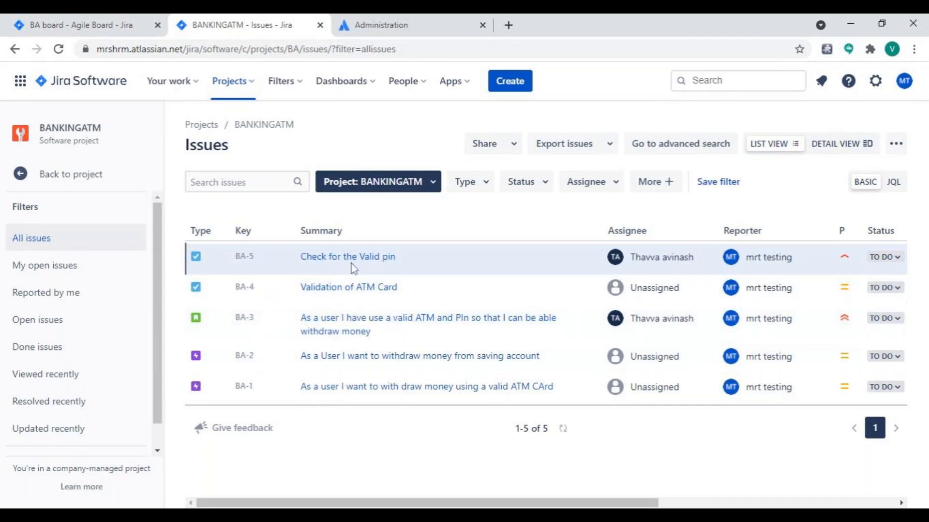
Open the task "Validation of ATM Card" and add a subtask named "Understanding requirements".
left_click(366, 295)
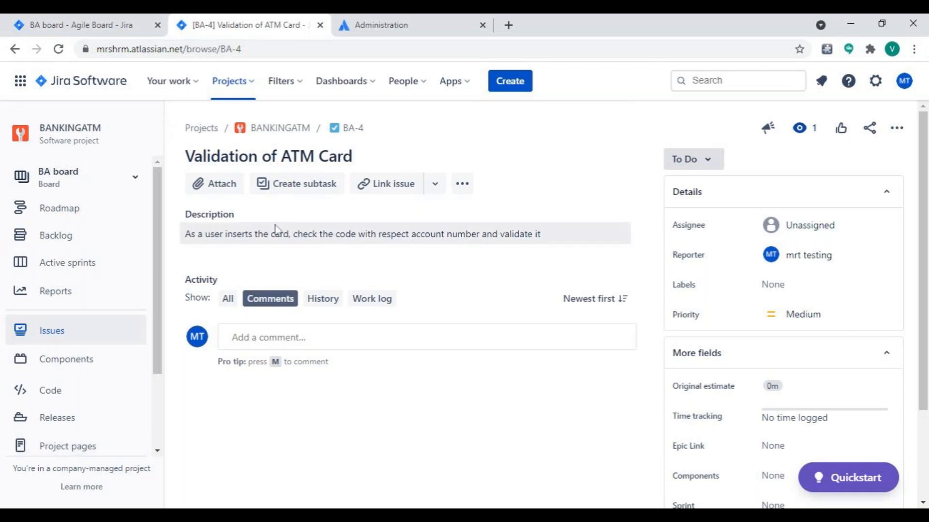
left_click(304, 188)
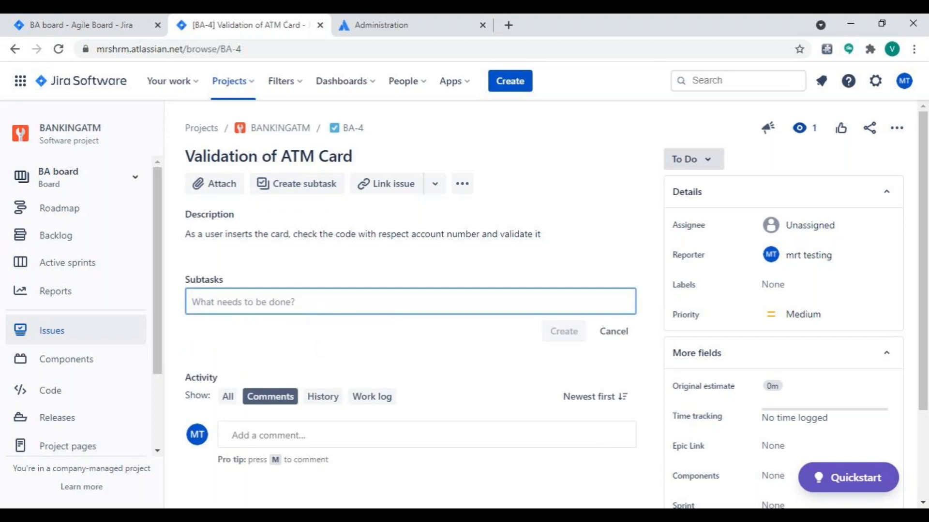
type("Under")
type("tan")
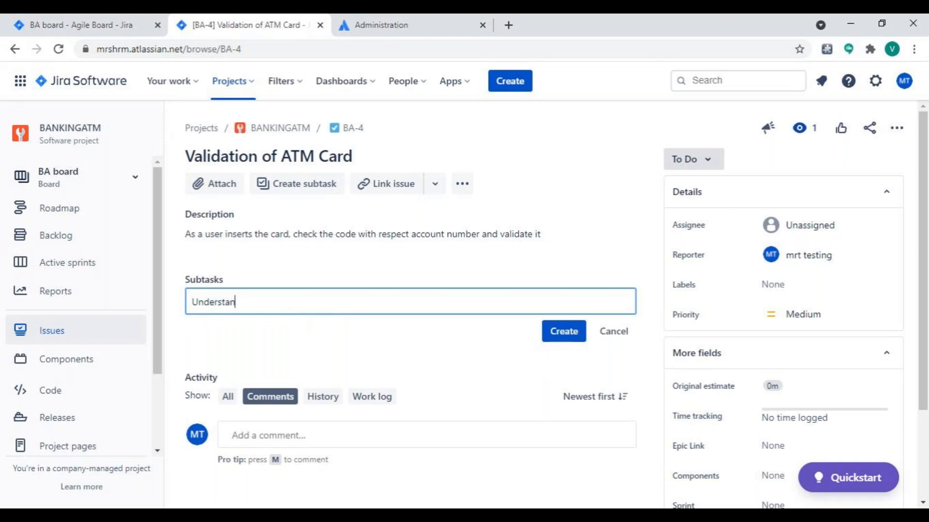
type("ding requiremenys")
key("BackSpace")
key("BackSpace")
type("ts")
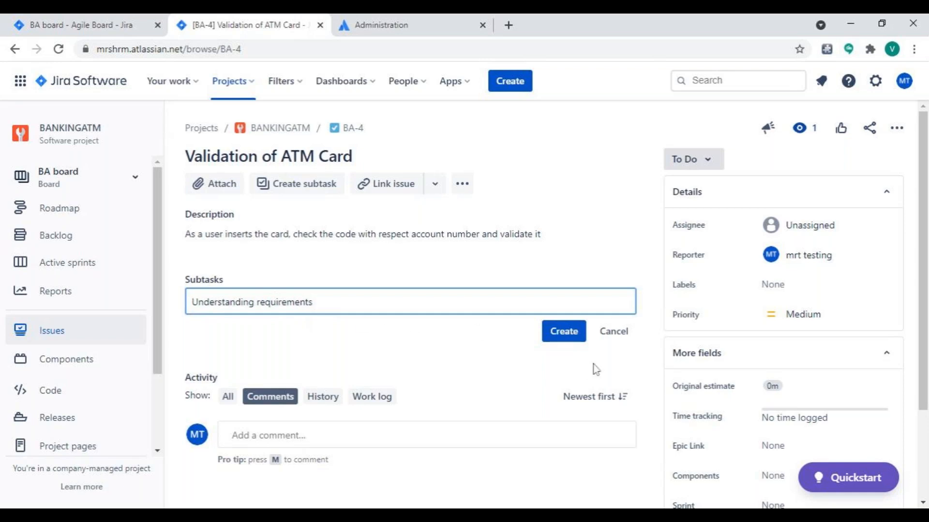
left_click(579, 332)
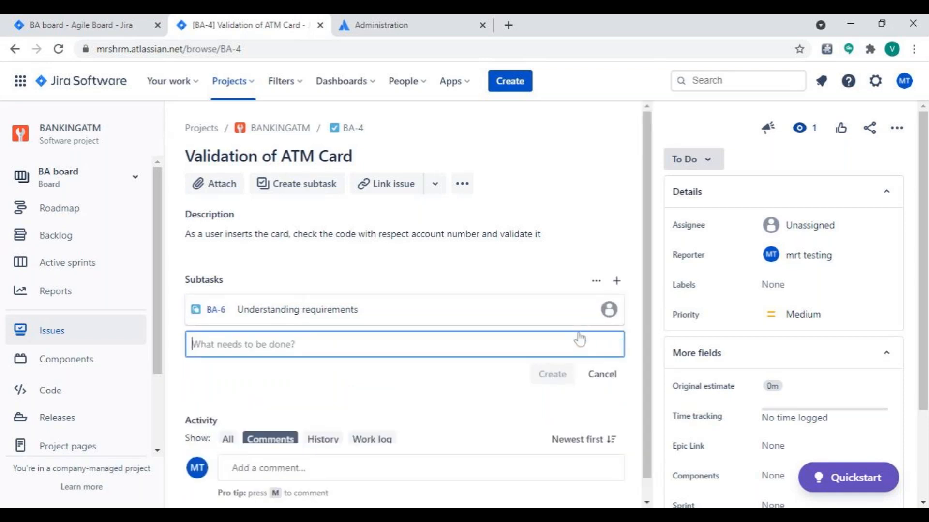
Add a subtask named "Developing Code" to the ATM card validation task.
type("Developing Cod")
key("BackSpace")
type("de")
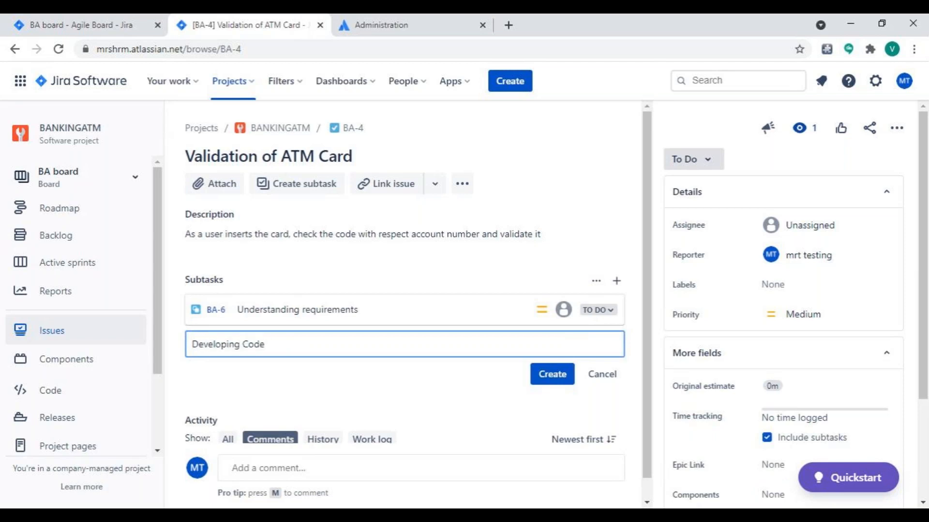
left_click(554, 376)
Add a subtask named "Write Test Case" to the ATM card validation task.
type("Write TEST")
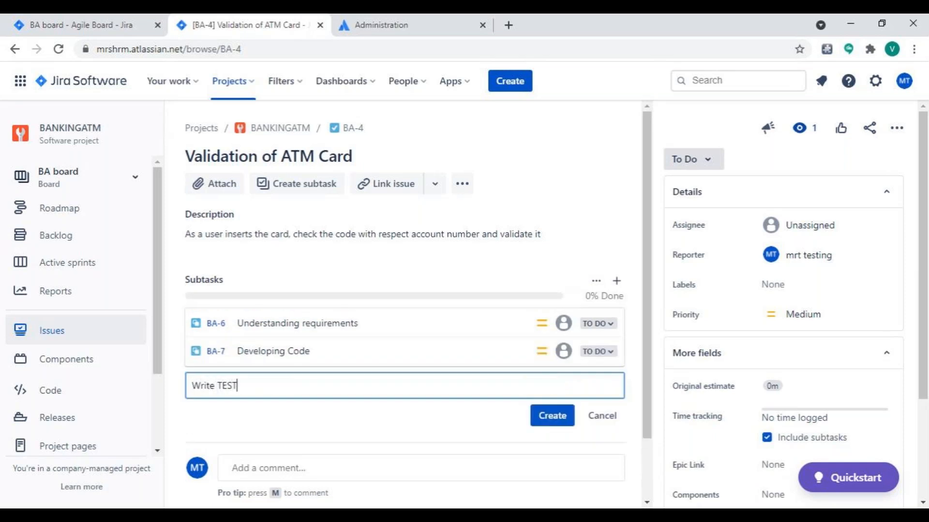
key("BackSpace")
key("BackSpace")
type("es")
key("BackSpace")
key("BackSpace")
key("BackSpace")
type("est CAse")
key("BackSpace")
key("BackSpace")
key("BackSpace")
type("ase")
left_click(553, 416)
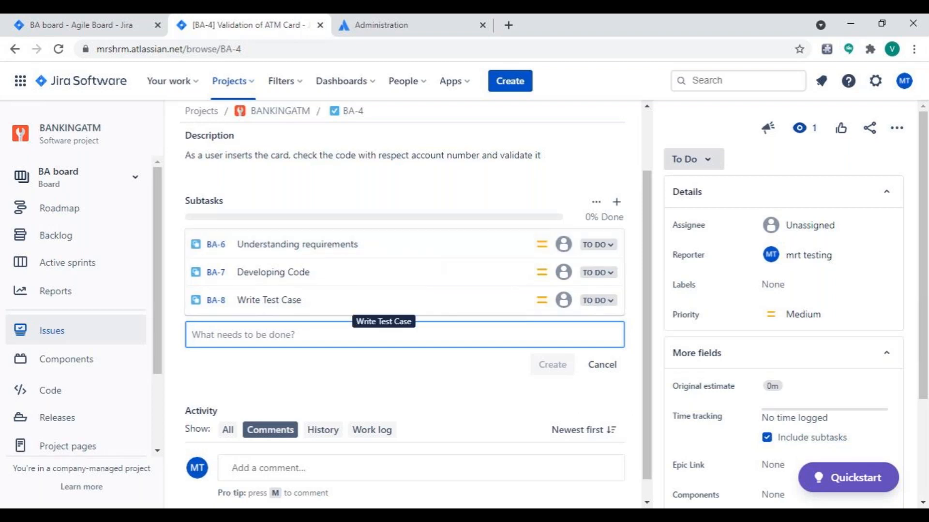
Add two more subtasks to the task, named "create database" and "test data".
type("create data")
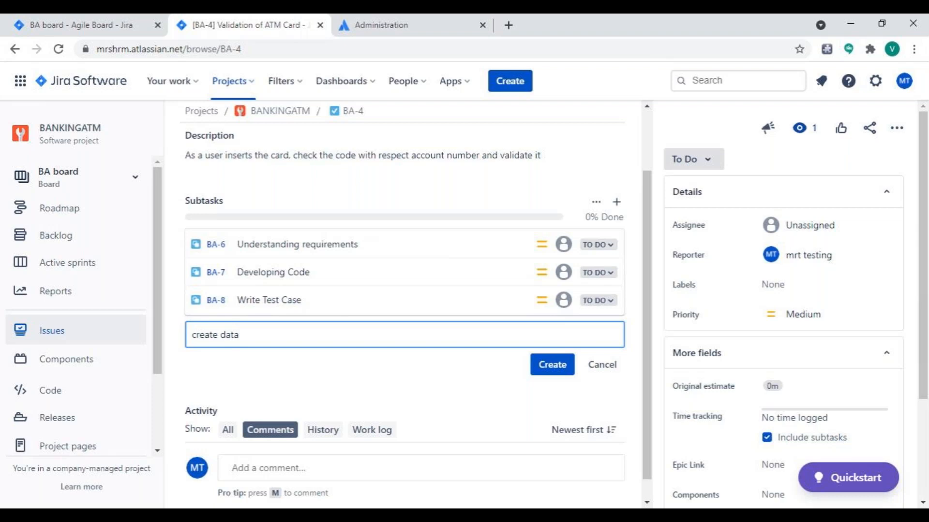
type("base")
key("Return")
type("te")
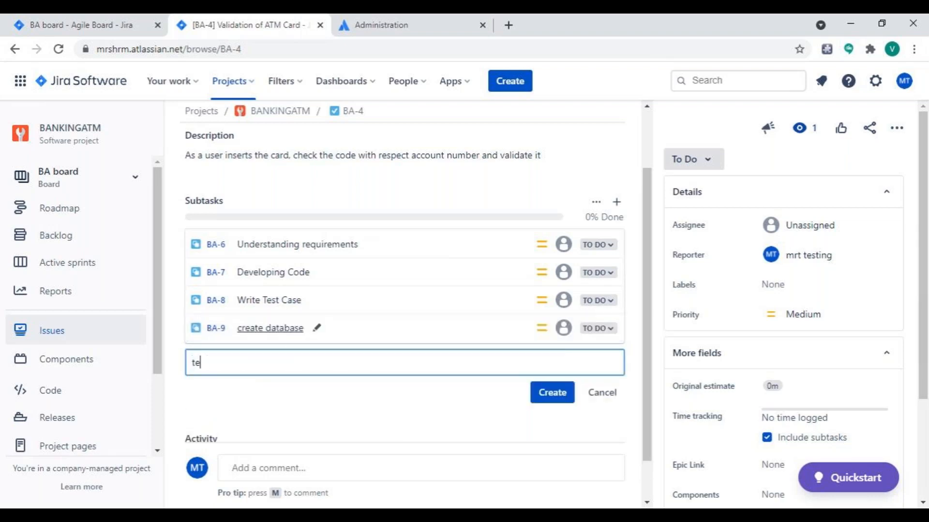
type("st data")
key("Return")
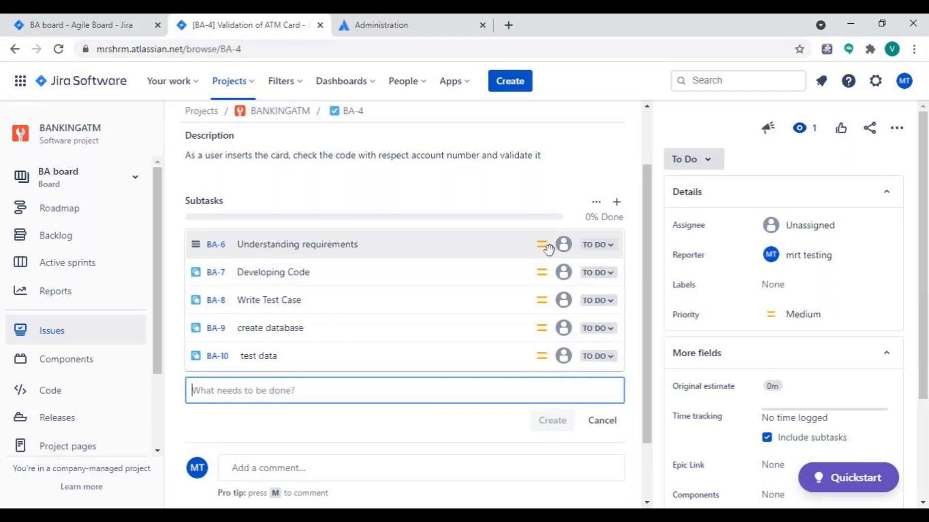
Open the subtask "Understanding requirements" and permanently delete it.
left_click(213, 249)
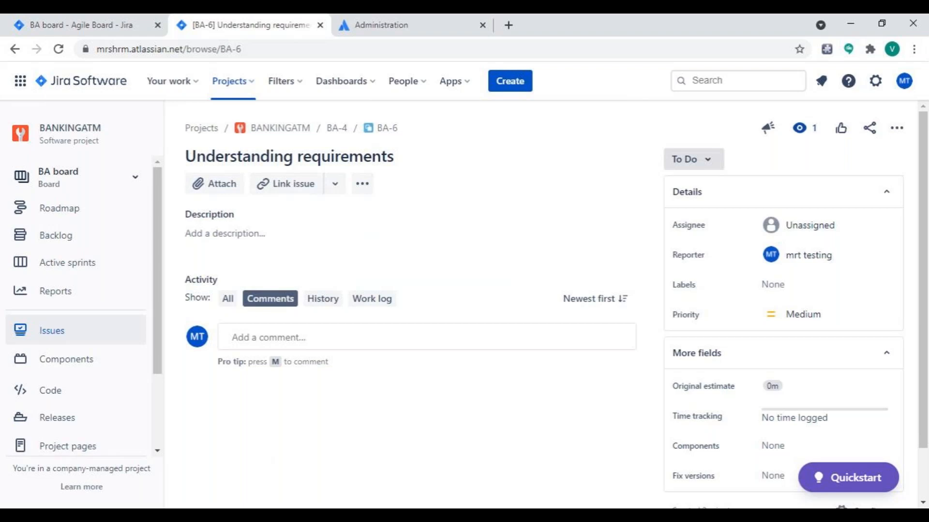
left_click(364, 187)
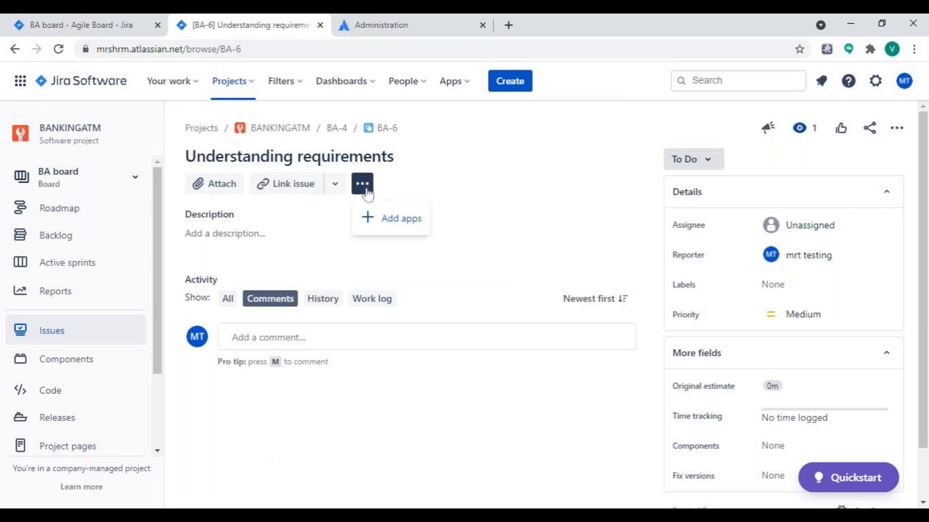
left_click(896, 134)
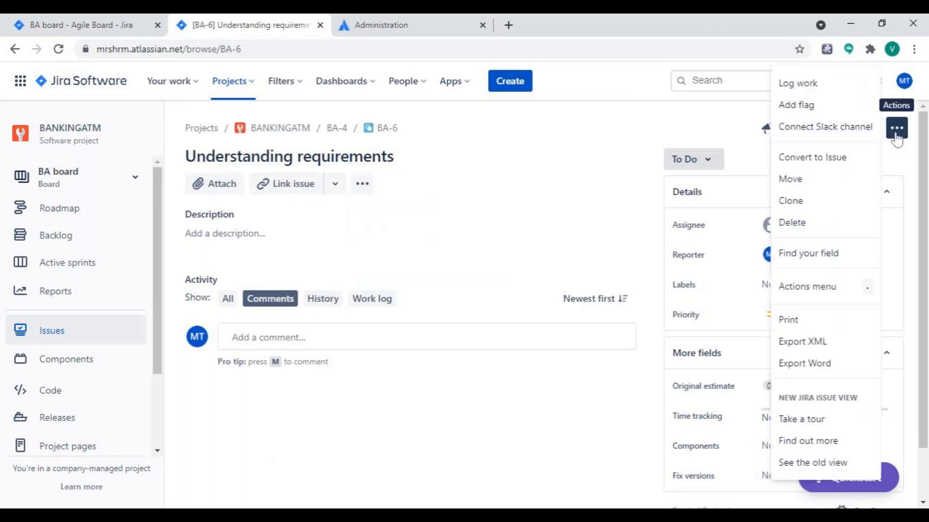
left_click(810, 223)
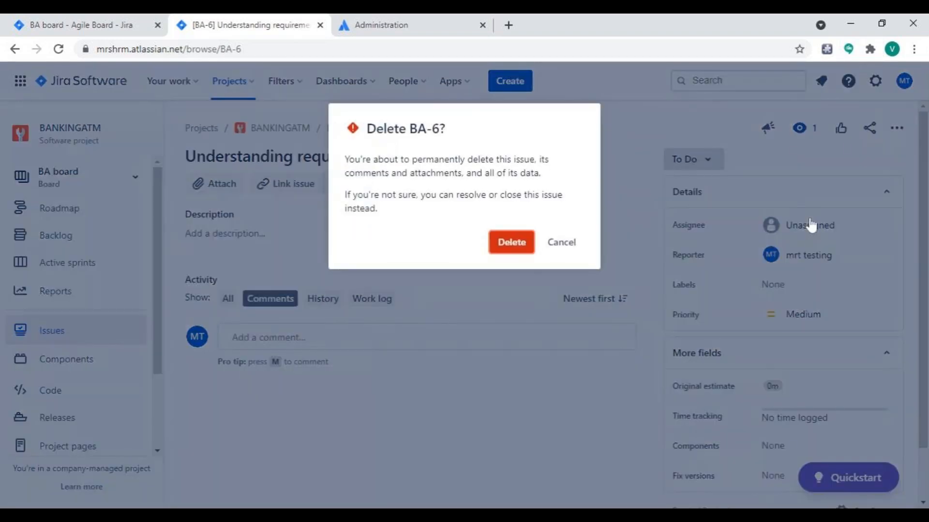
left_click(511, 249)
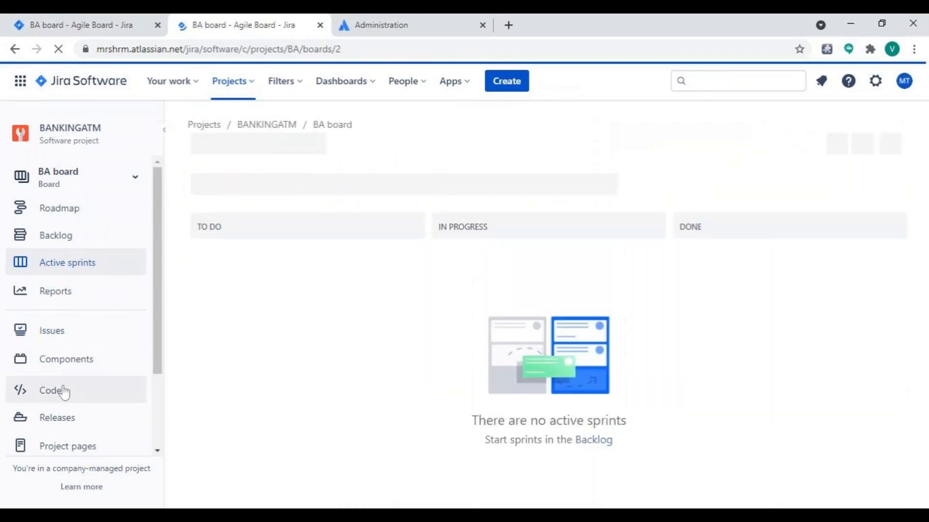
Create a sprint in the project's backlog and move story BA-3 into it.
left_click(58, 331)
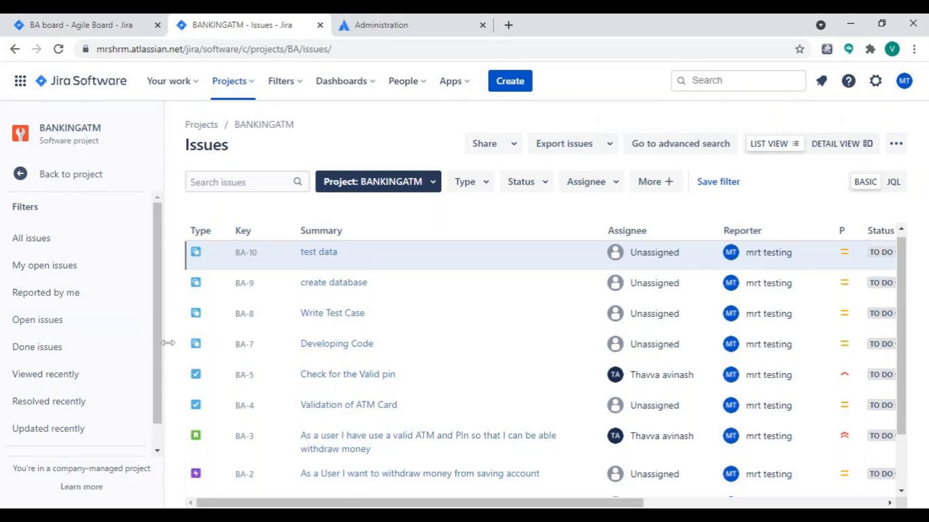
left_click(27, 180)
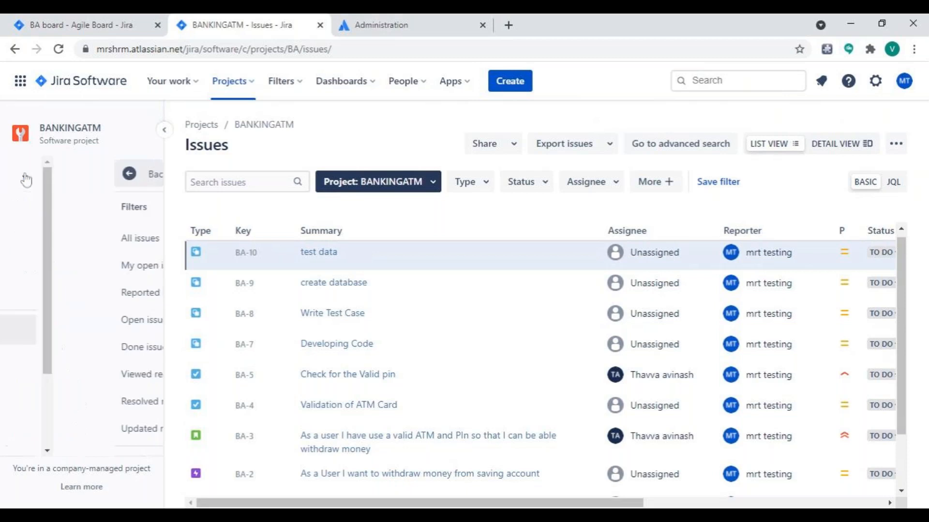
left_click(49, 237)
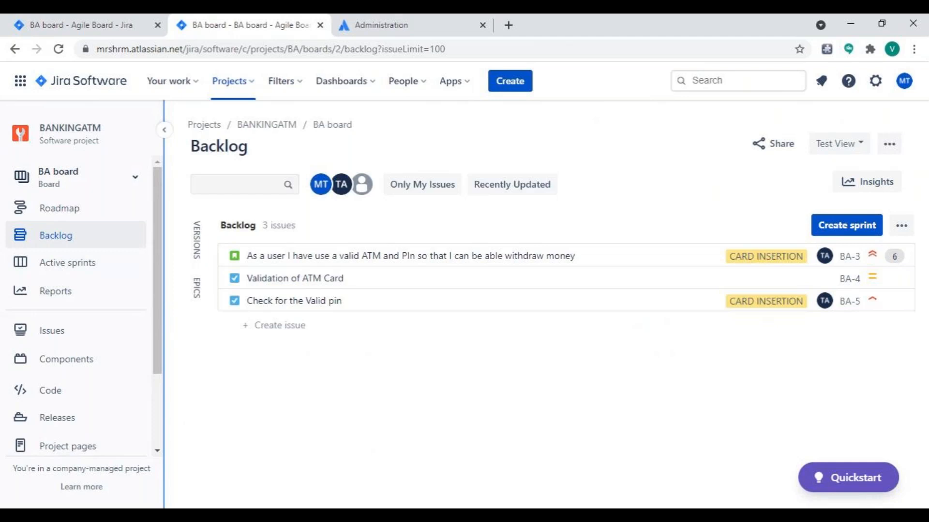
left_click(845, 232)
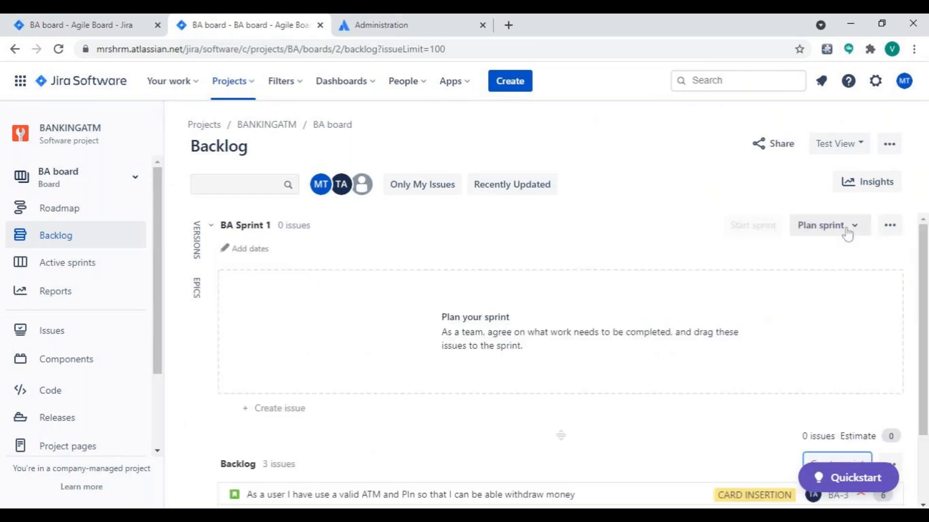
scroll(695, 405, "down", 2)
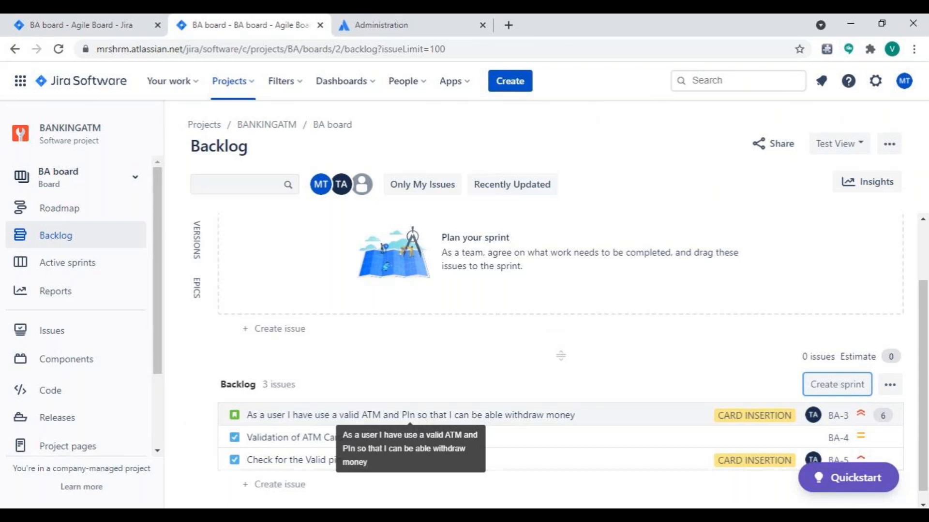
left_click_drag(481, 414, 499, 274)
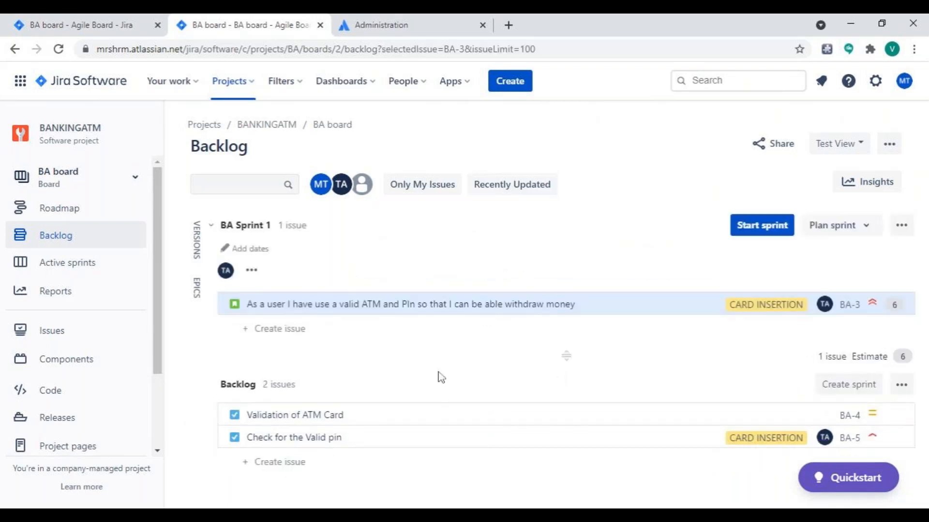
Prepare to start BA Sprint 1 with a duration of 3 weeks, ending 18/Nov/21 07:59 PM.
left_click(761, 226)
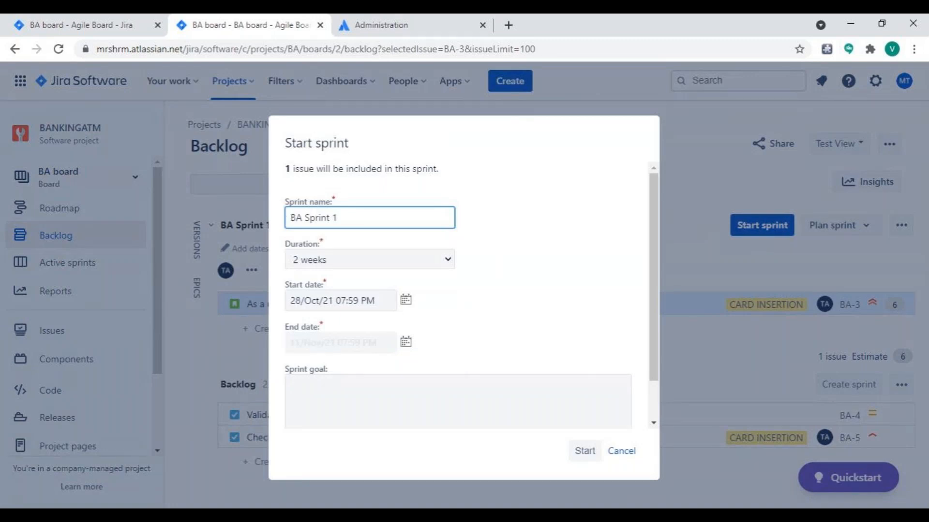
left_click(448, 262)
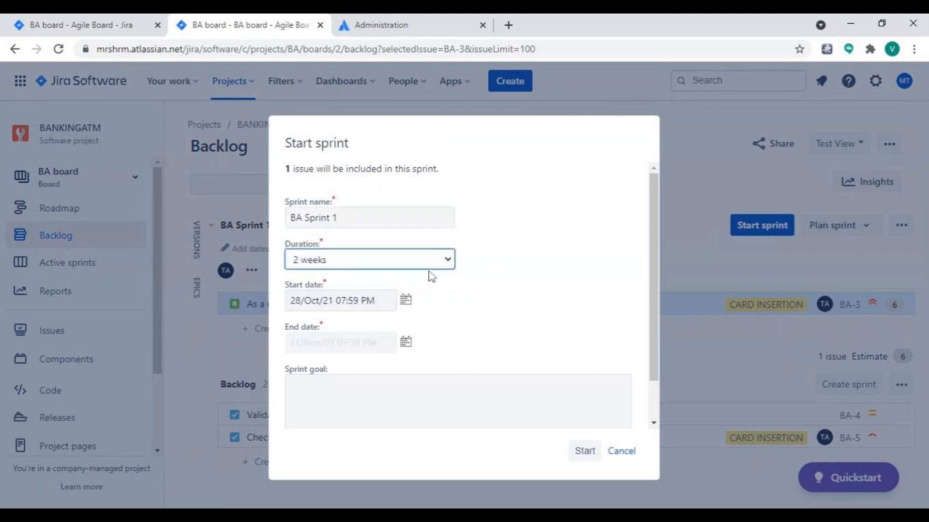
left_click(405, 343)
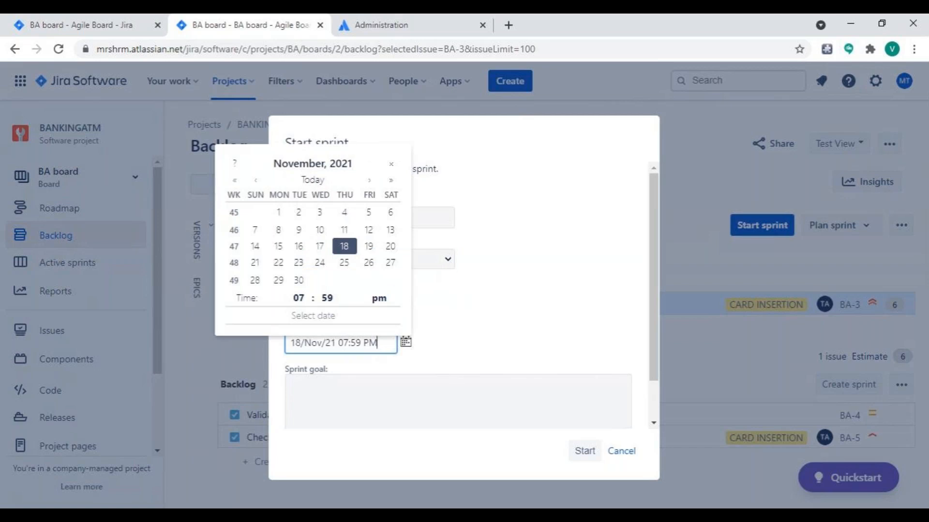
left_click(353, 250)
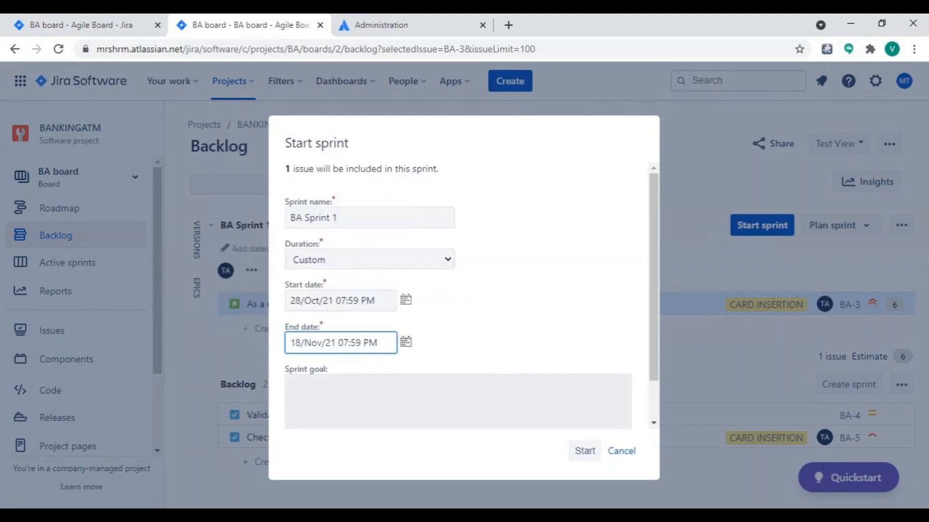
Enter the sprint goal "Complete the validating the ATM card feature" and start the sprint.
left_click(367, 399)
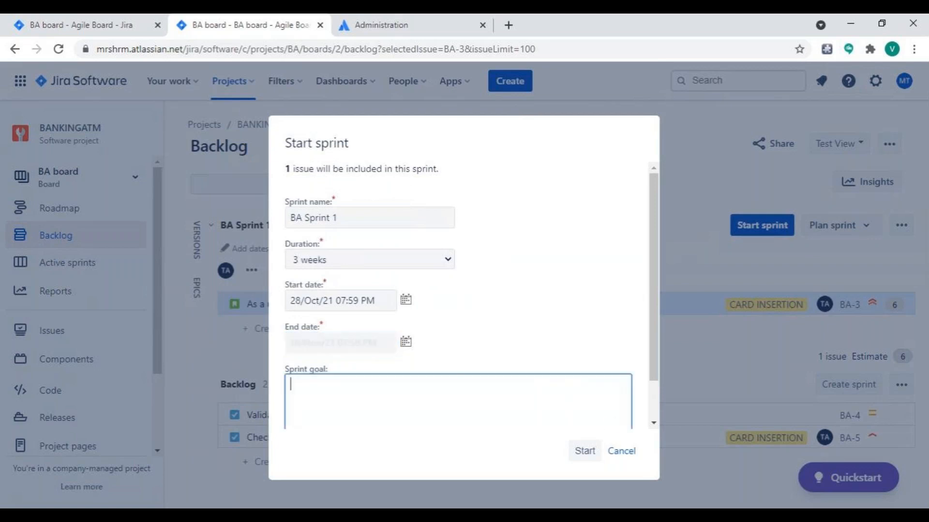
type("Complete the")
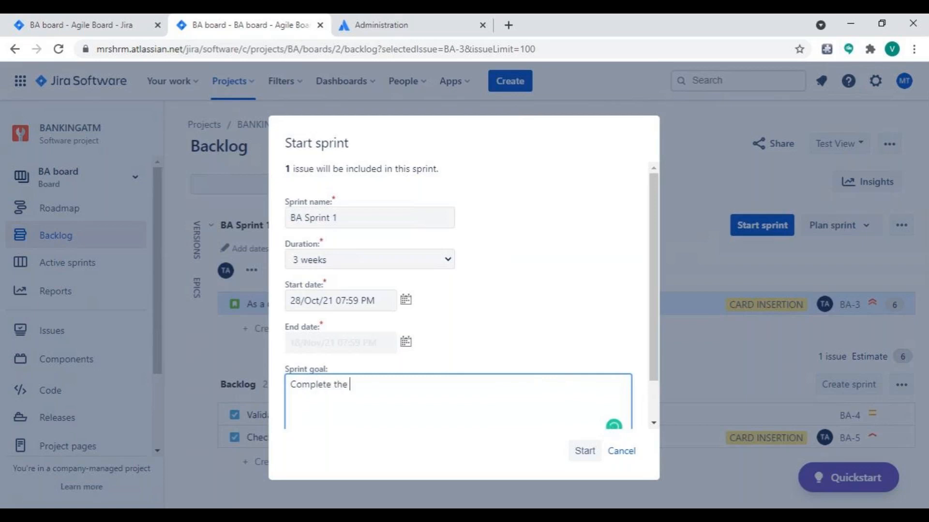
type("feature of ")
type("card Inser")
type("t")
key("BackSpace")
key("BackSpace")
key("BackSpace")
key("BackSpace")
key("BackSpace")
key("BackSpace")
key("BackSpace")
key("BackSpace")
key("BackSpace")
key("BackSpace")
key("BackSpace")
key("BackSpace")
key("BackSpace")
key("BackSpace")
key("BackSpace")
key("BackSpace")
key("BackSpace")
key("BackSpace")
key("BackSpace")
key("BackSpace")
key("BackSpace")
type("validating the ATM card fe")
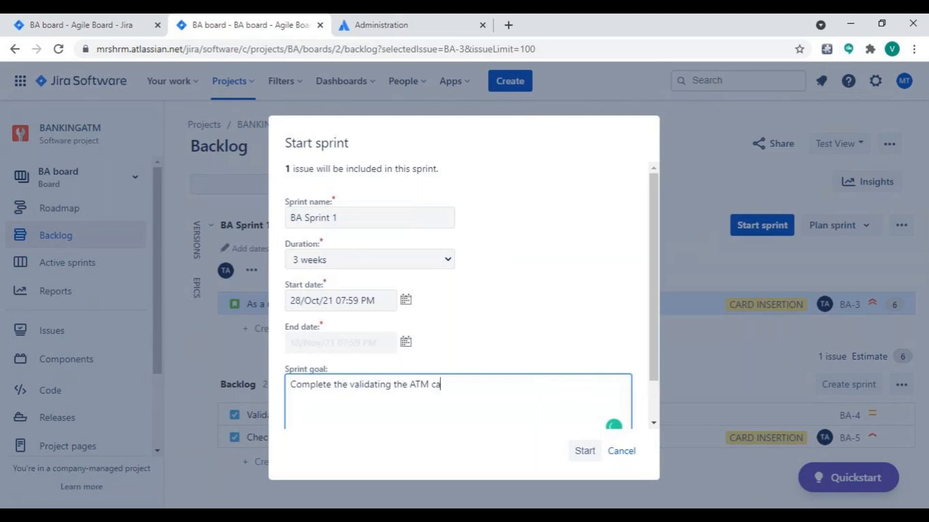
type("ature")
left_click(584, 451)
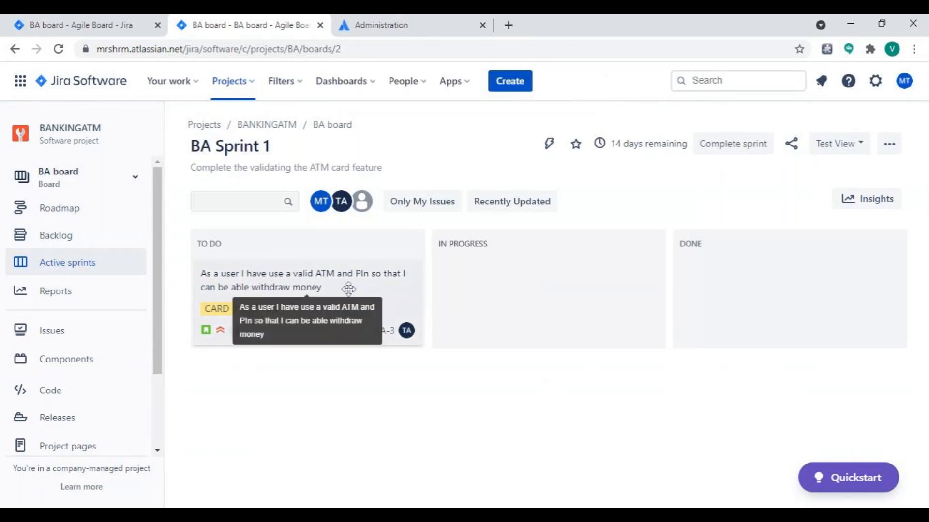
View story BA-3 from the sprint board and examine the detail fields of the "test data" subtask BA-10.
left_click(265, 278)
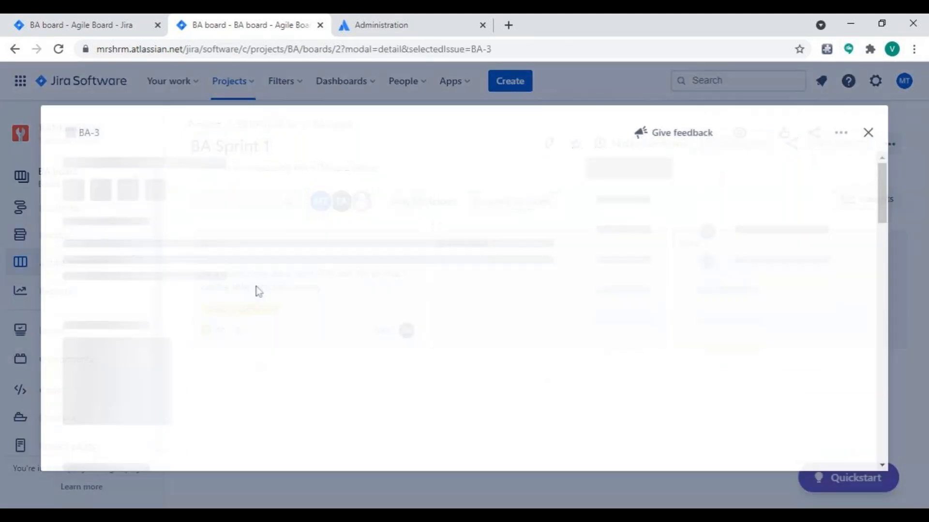
left_click(868, 130)
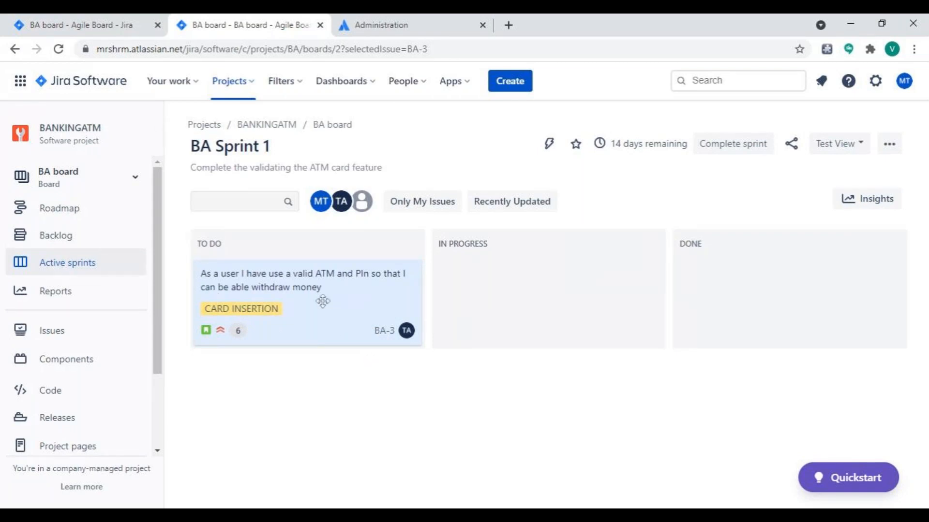
left_click(61, 331)
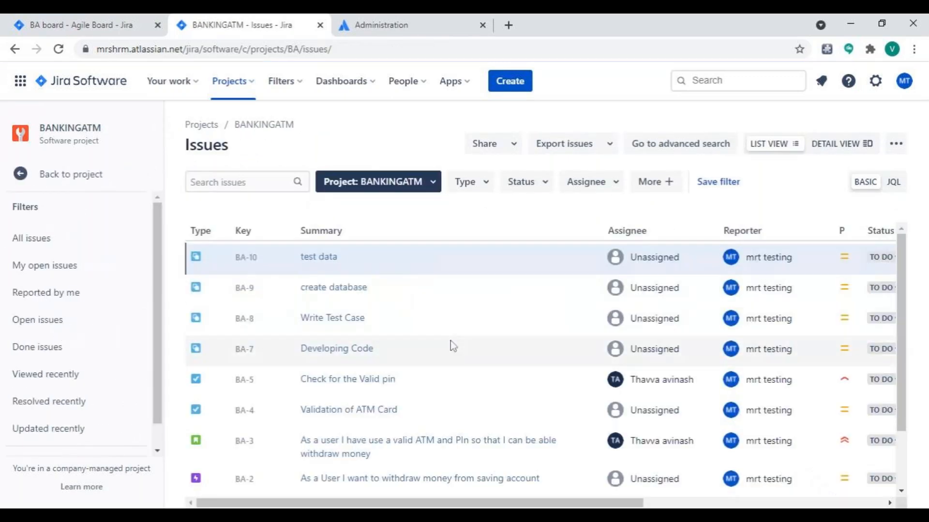
left_click(245, 258)
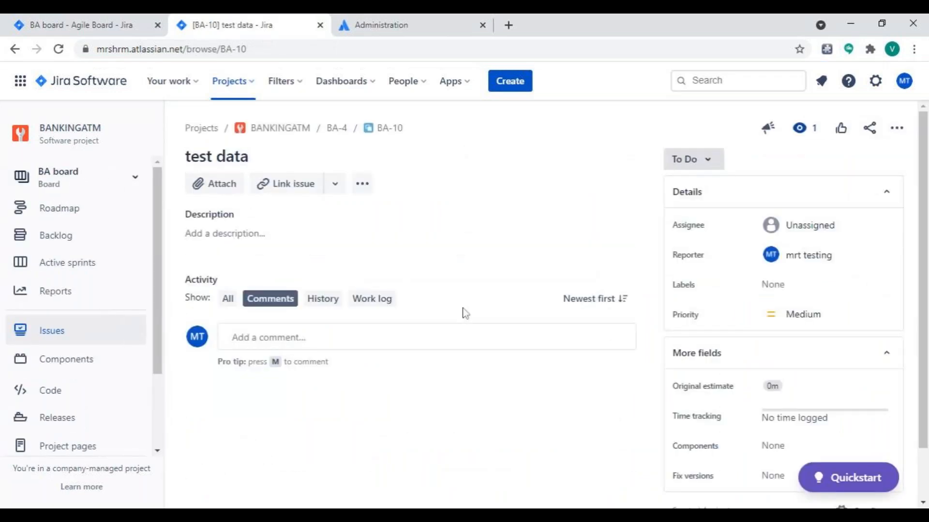
scroll(770, 356, "down", 2)
scroll(771, 355, "up", 2)
scroll(772, 355, "down", 1)
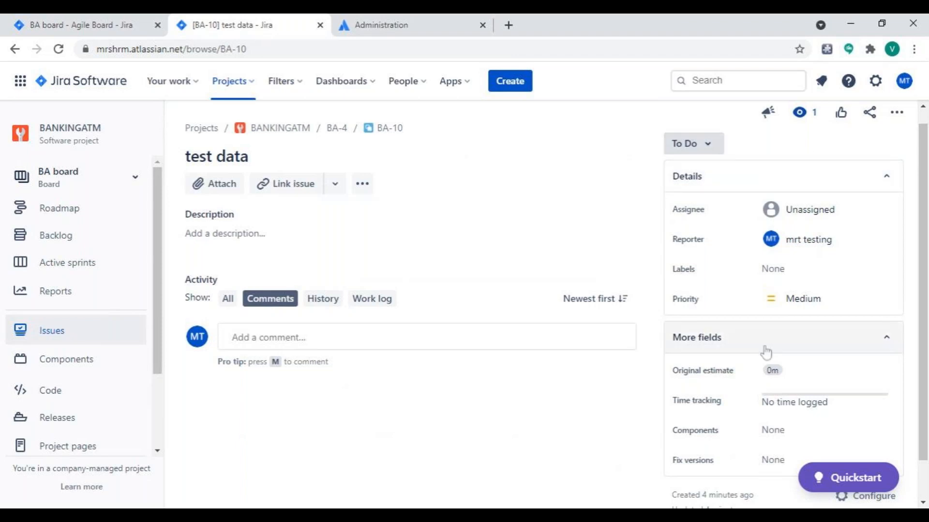
Examine the additional fields, issue-link relationship types and web link option available for subtask BA-10.
scroll(765, 353, "down", 2)
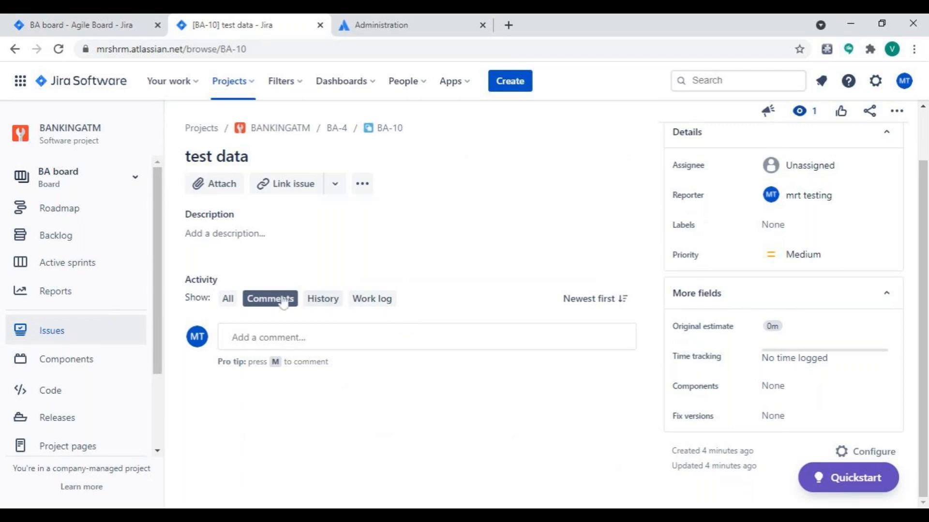
left_click(362, 185)
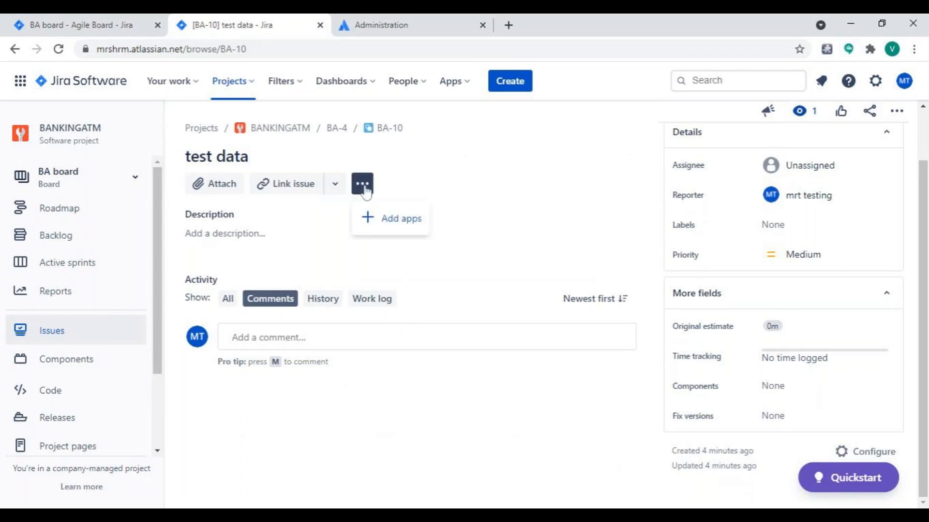
left_click(261, 191)
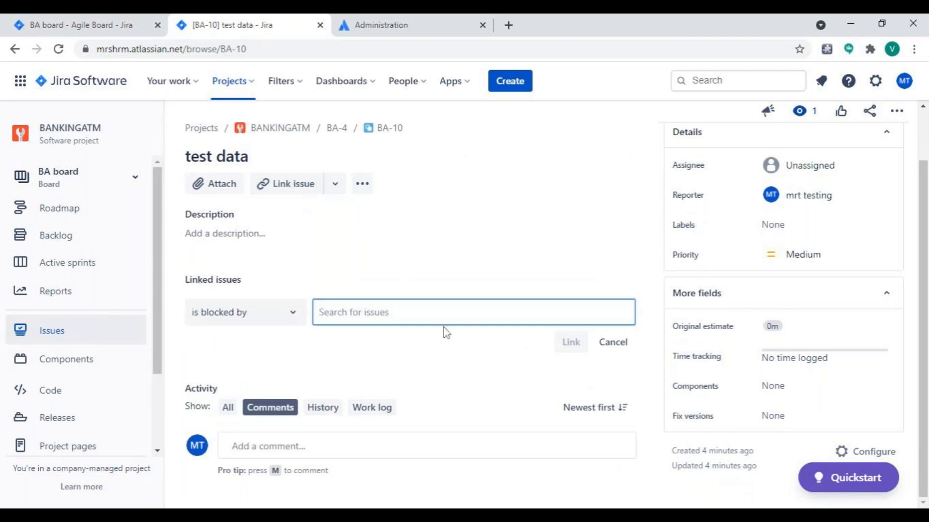
left_click(294, 314)
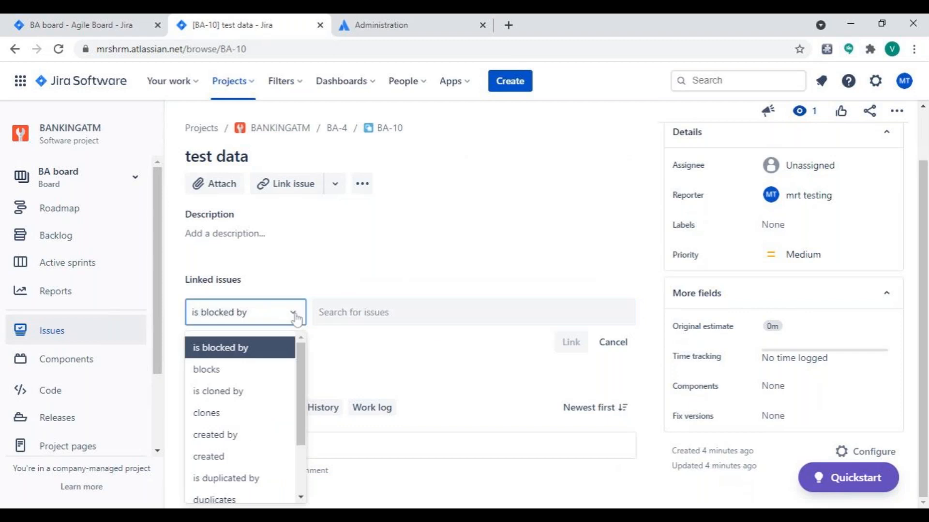
scroll(297, 452, "down", 2)
left_click(477, 261)
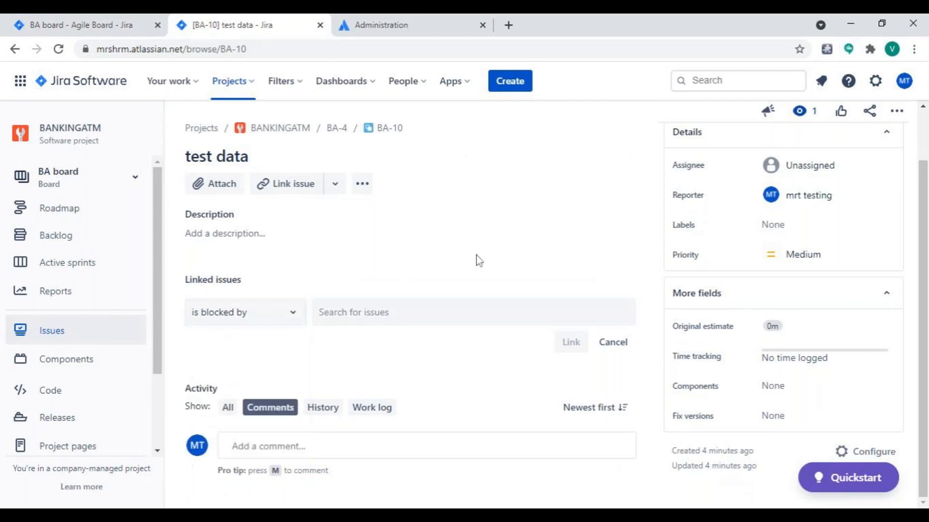
left_click(340, 189)
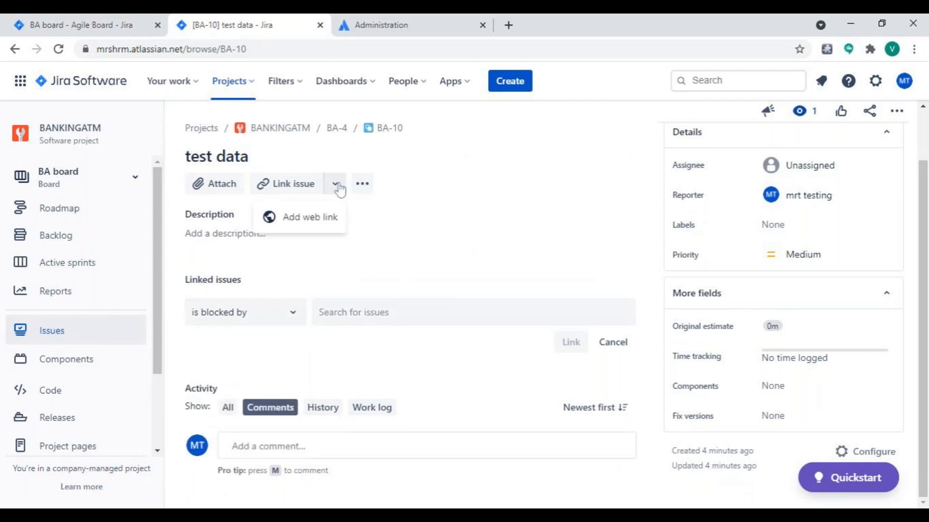
left_click(487, 245)
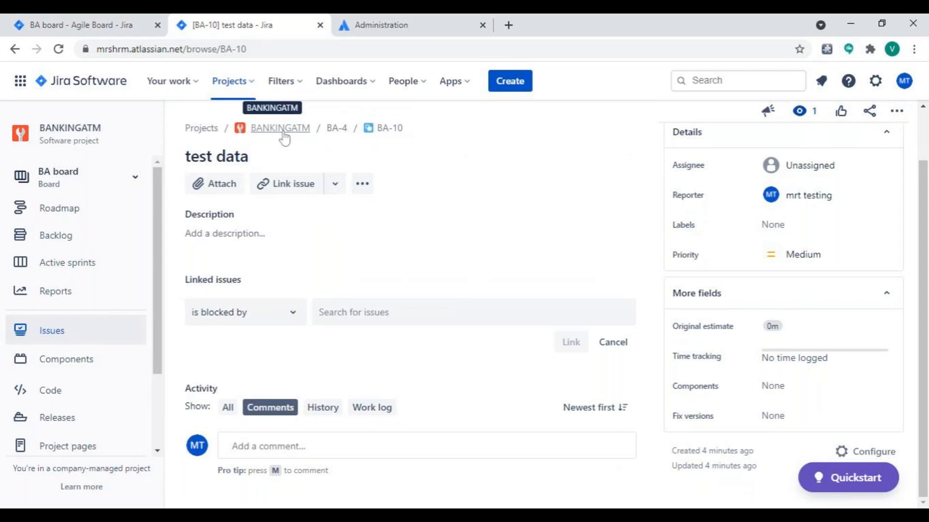
Move subtask BA-10 to a new parent by changing its parent issue to BA-3.
left_click(895, 112)
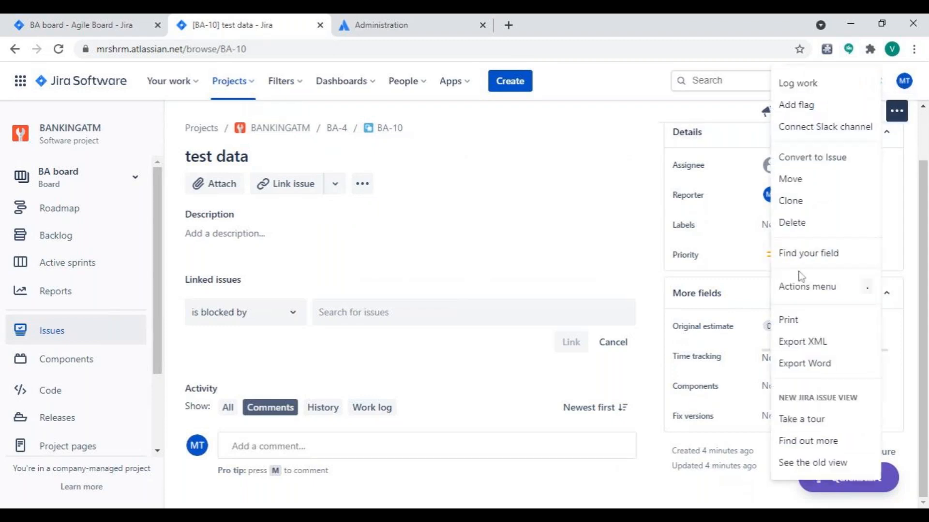
left_click(547, 233)
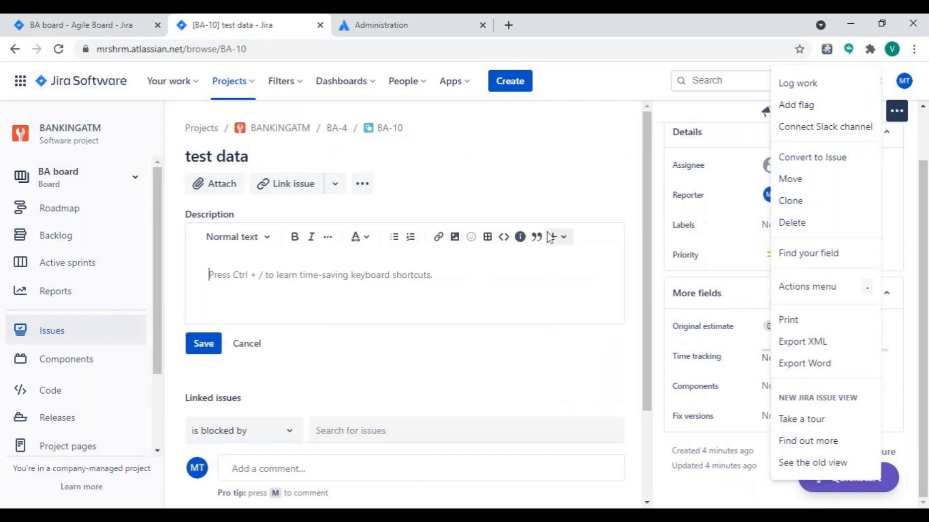
left_click(812, 180)
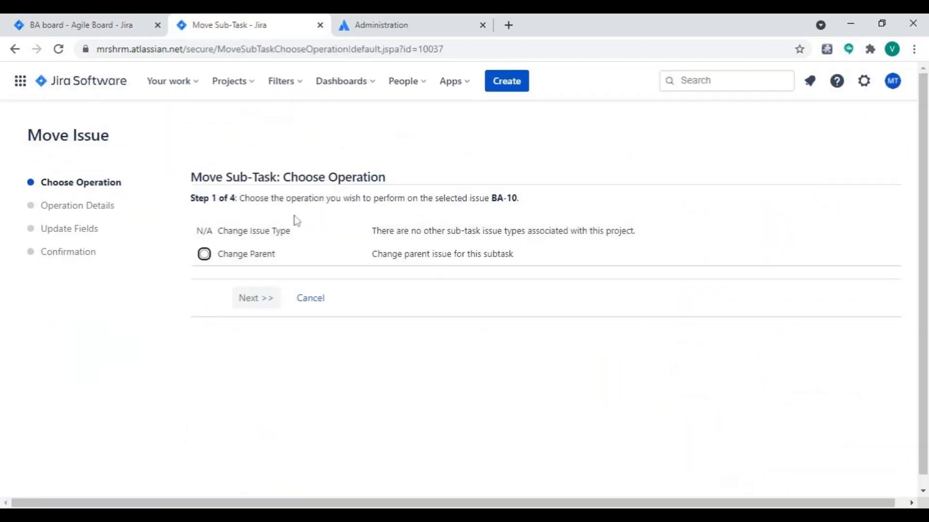
left_click(206, 259)
left_click(257, 301)
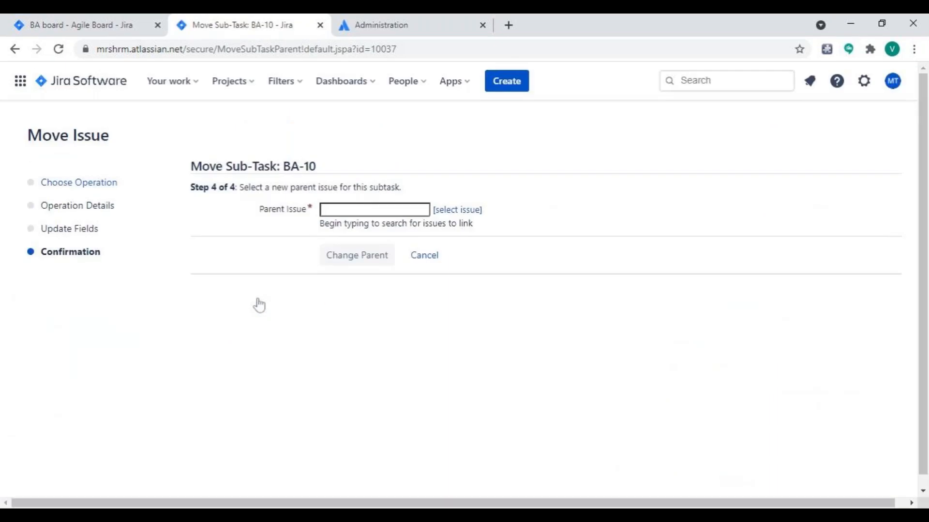
left_click(471, 212)
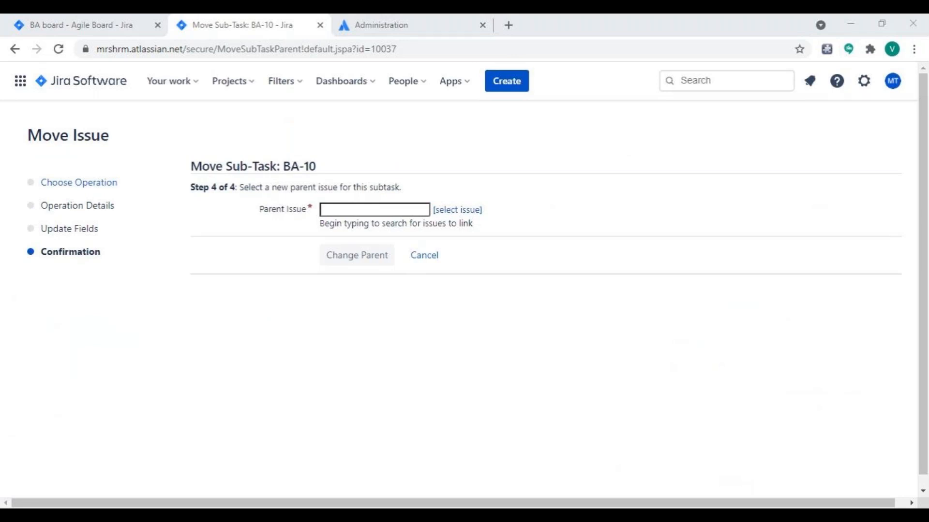
left_click(378, 264)
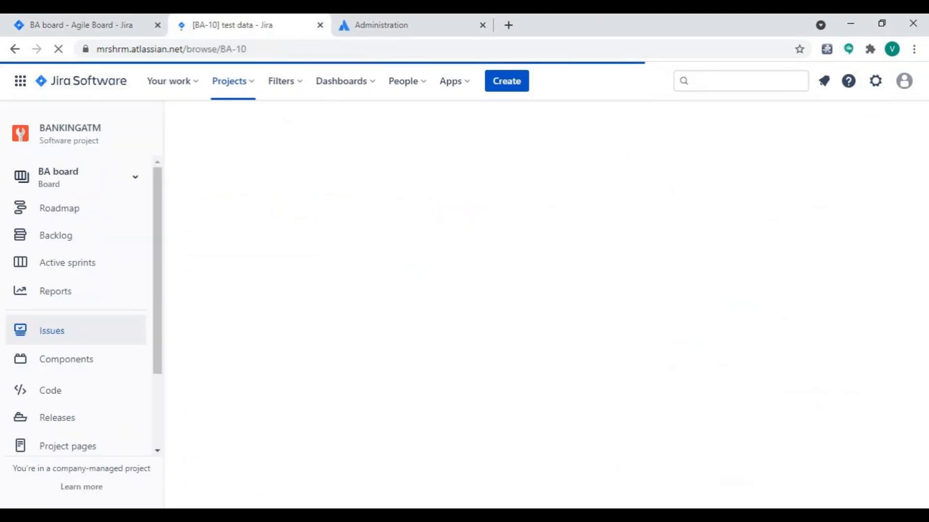
Review the BANKINGATM project's list of all issues and check the moved subtask on the active sprint board.
left_click(47, 328)
left_click(31, 238)
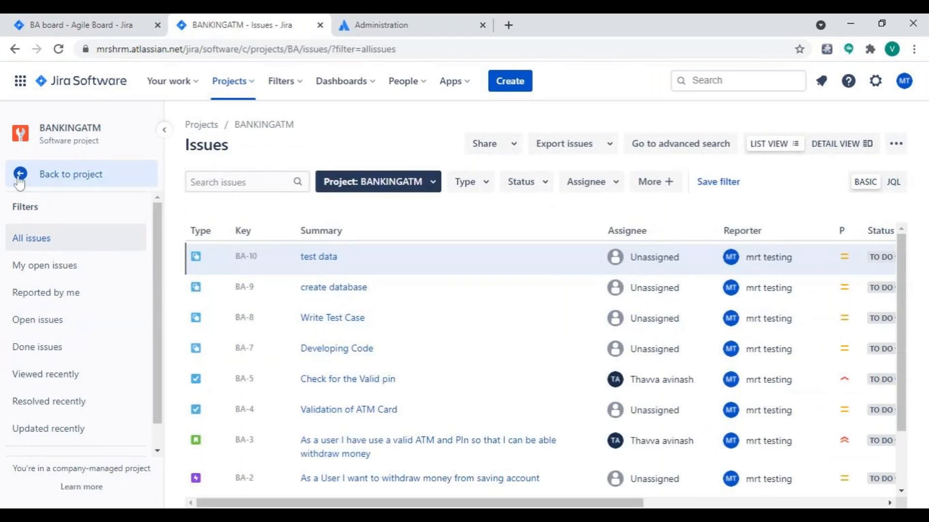
left_click(49, 186)
left_click(56, 268)
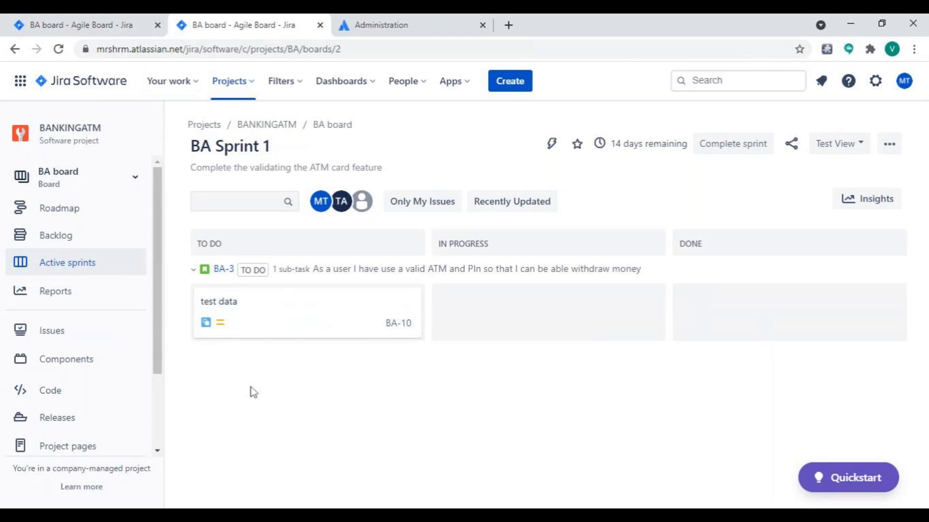
Open the task "Check for the Valid pin" (BA-5) from the project's issue list.
left_click(76, 335)
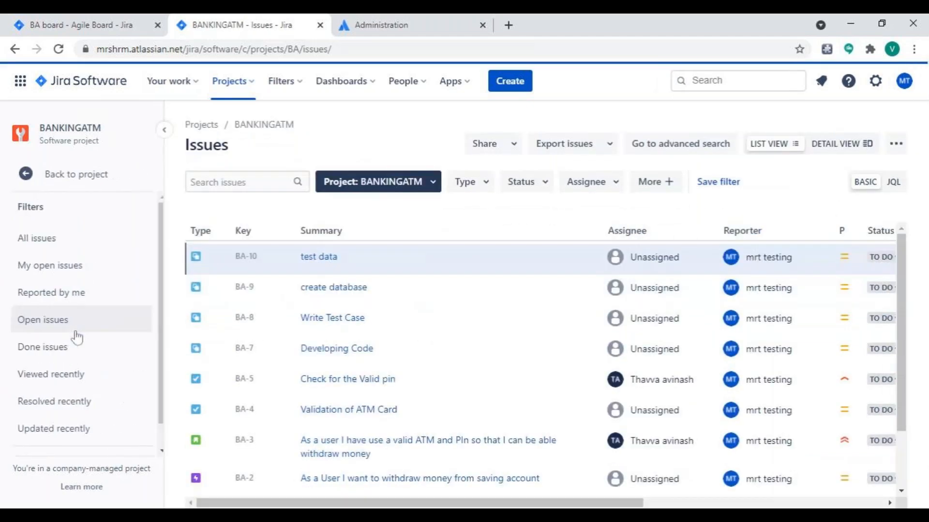
scroll(314, 403, "down", 3)
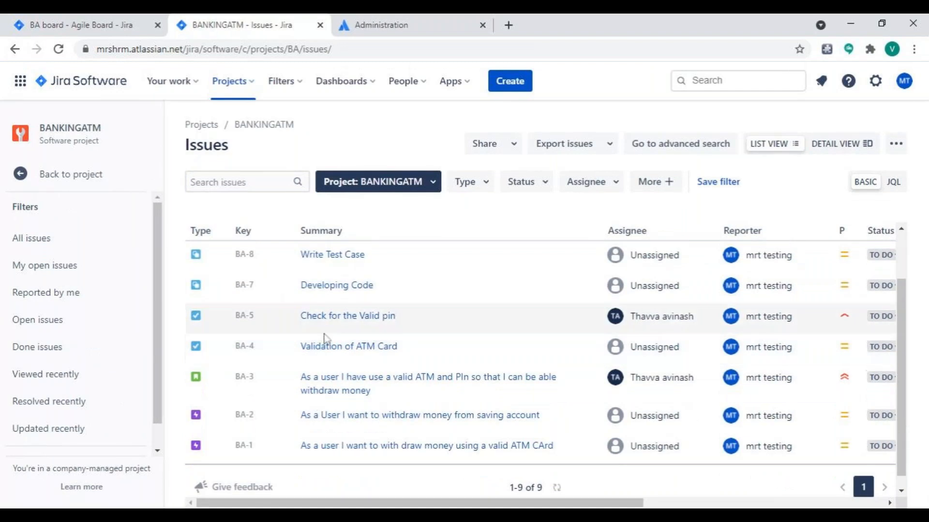
left_click(338, 326)
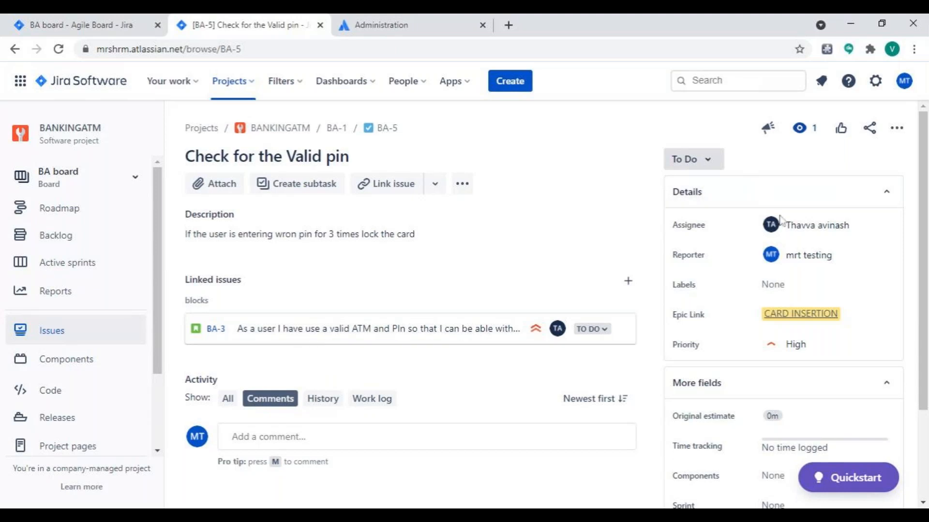
Set the Sprint field of task BA-5 to BA Sprint 1 and return to the active sprint board.
mouse_move(803, 321)
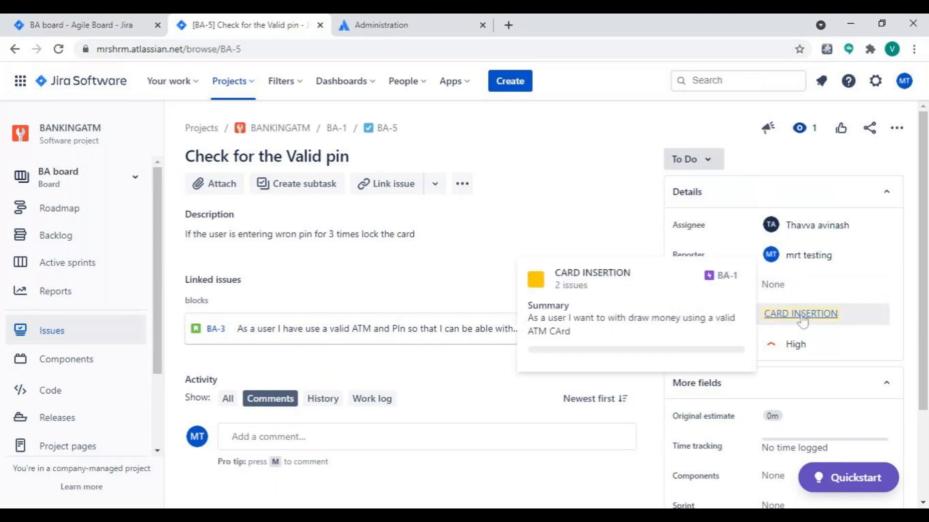
left_click(859, 284)
scroll(847, 289, "down", 1)
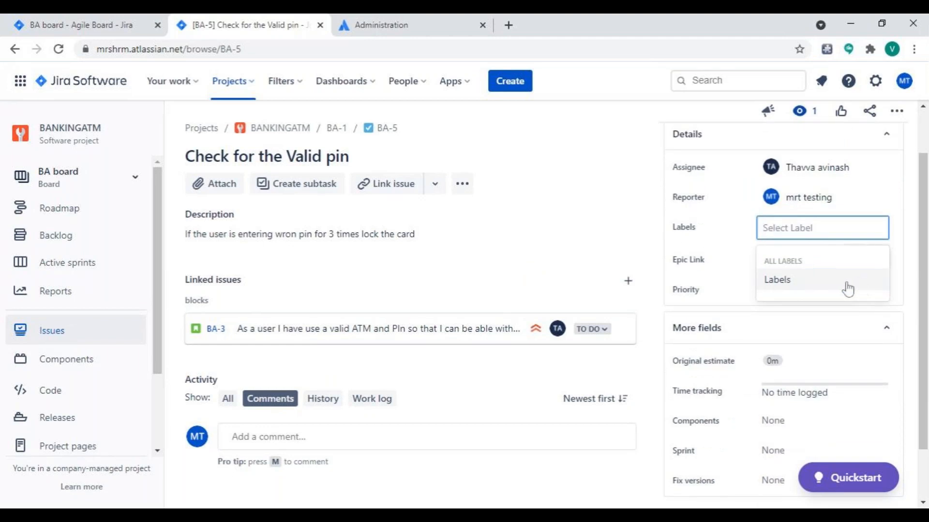
left_click(812, 450)
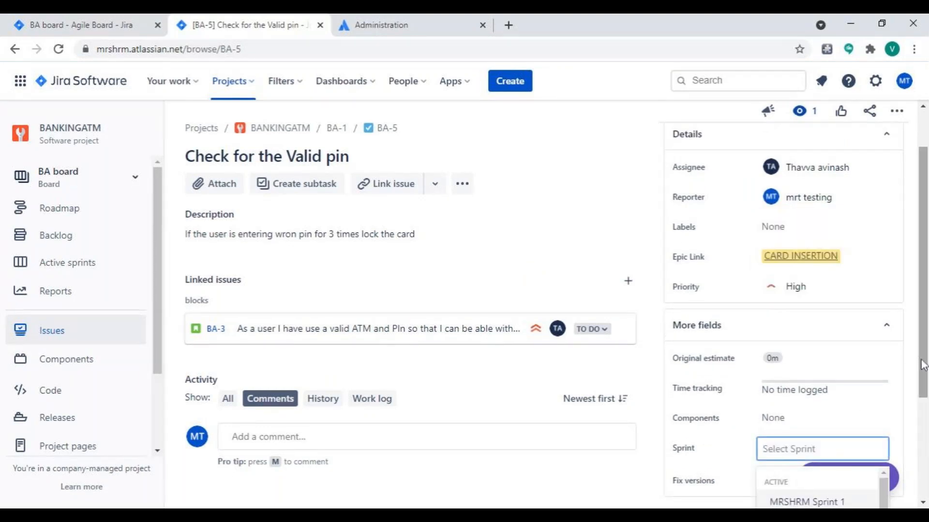
left_click_drag(923, 365, 926, 424)
left_click(833, 393)
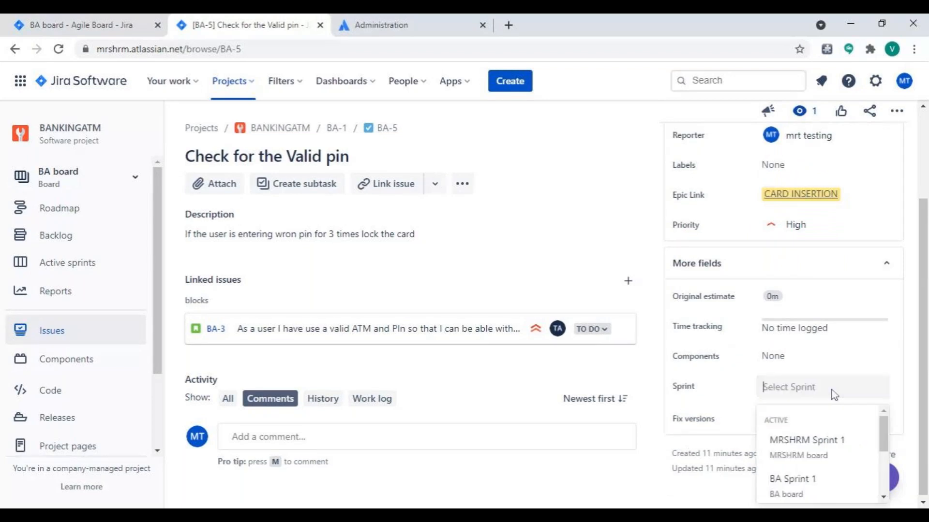
left_click(823, 493)
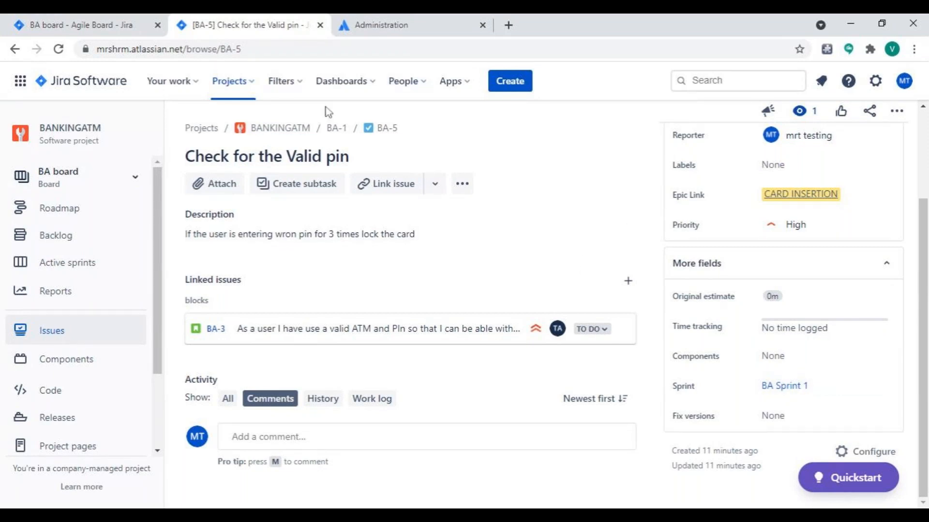
left_click(72, 264)
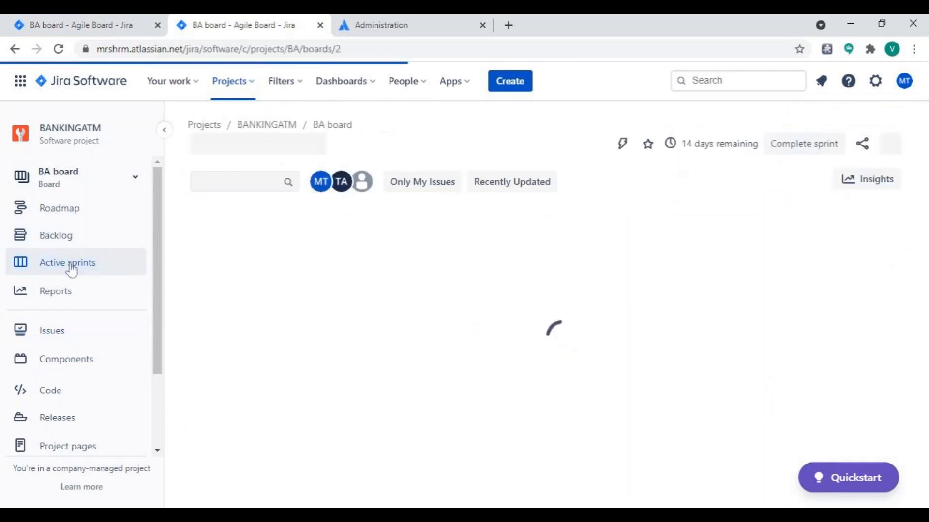